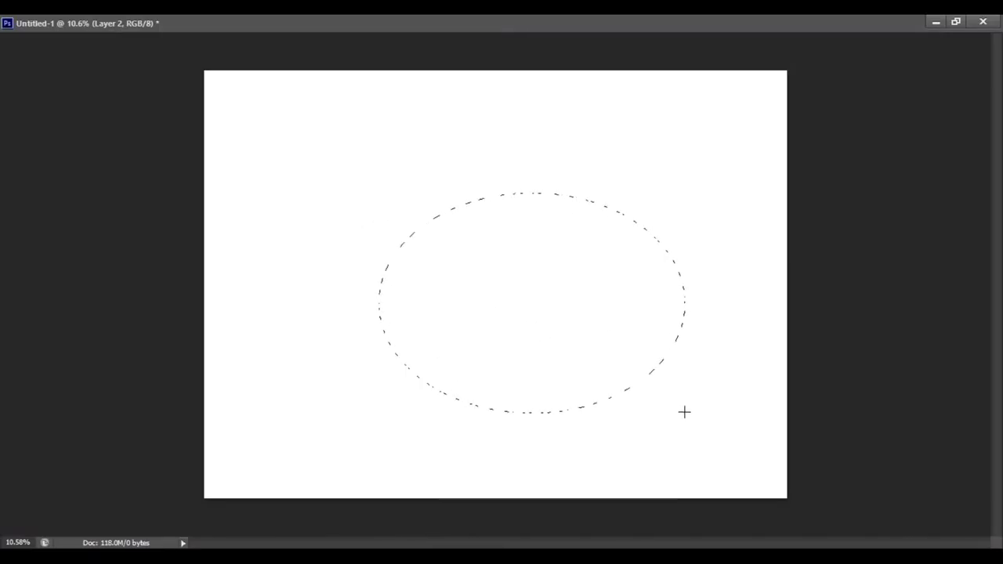
Fill an oval selection with pale grey-blue and move it up-left.
key("ctrl+z")
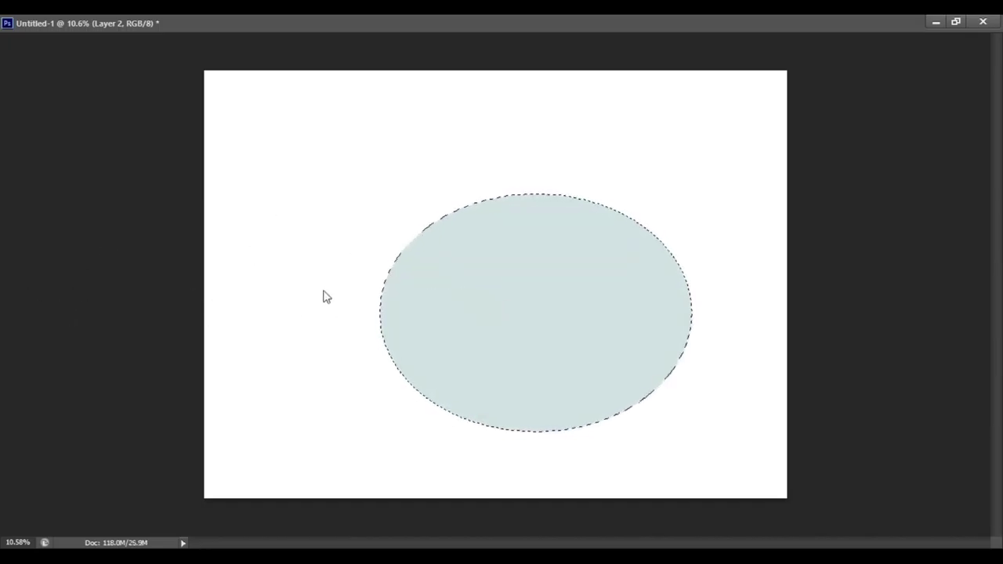
left_click(499, 295)
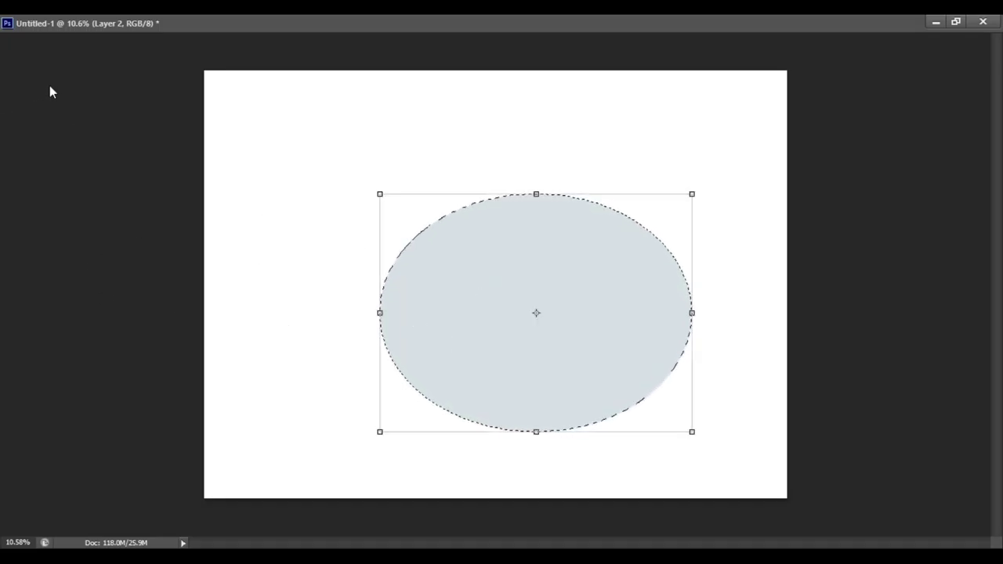
left_click_drag(570, 275, 538, 262)
Rotate the oval slightly, narrow its right side and stretch it taller, then commit and deselect.
key("Return")
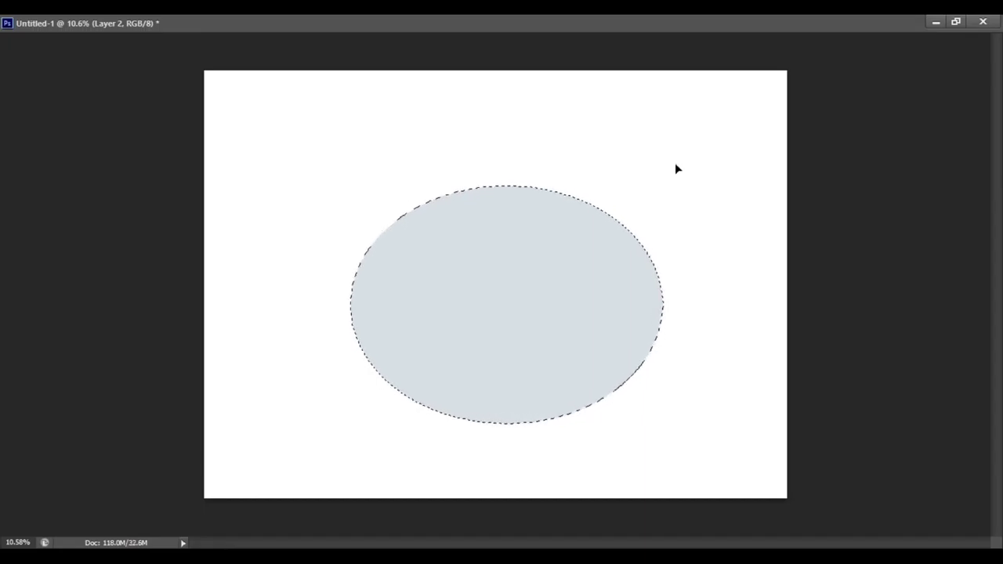
key("ctrl+t")
left_click_drag(683, 180, 685, 186)
left_click_drag(660, 314, 639, 313)
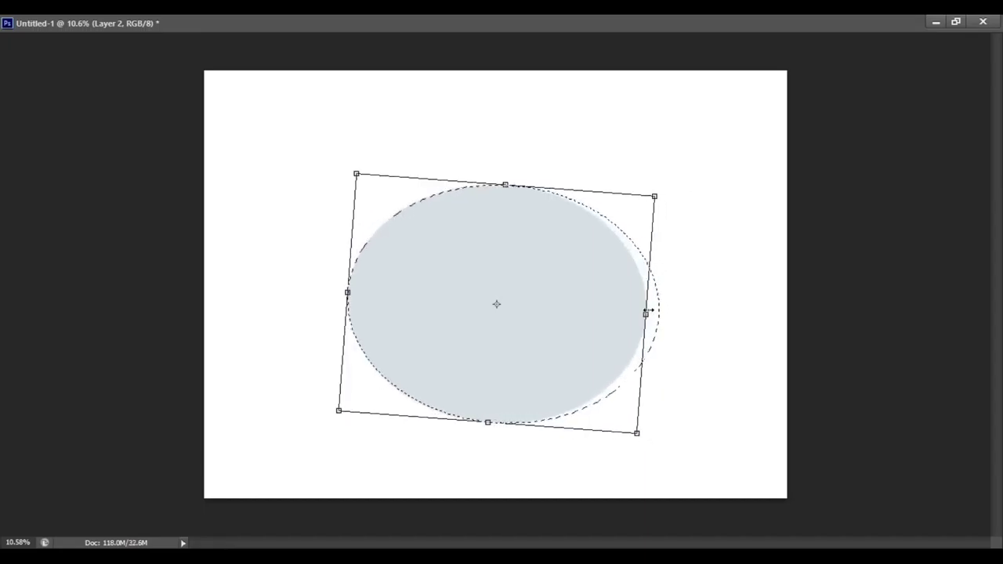
left_click_drag(503, 184, 504, 167)
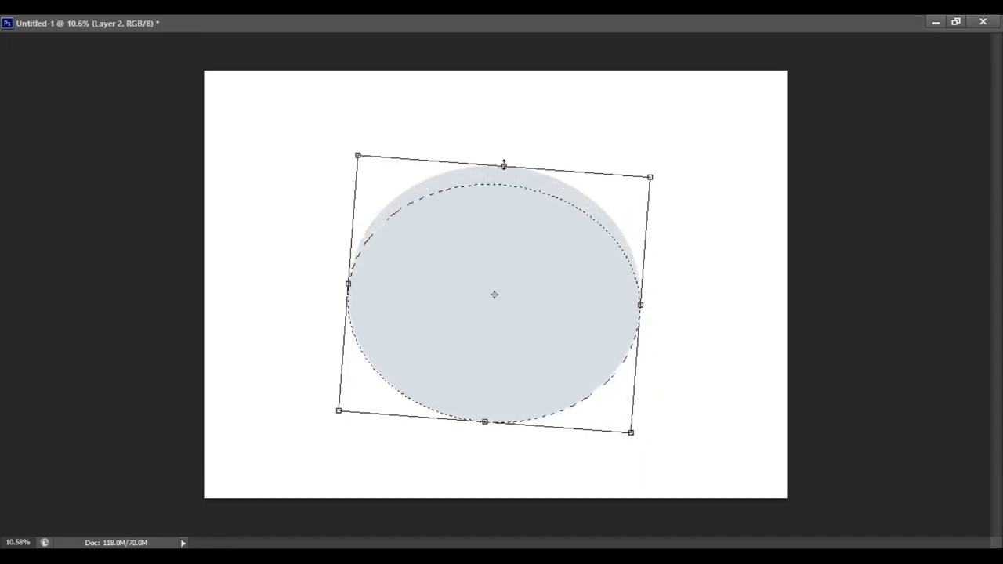
key("Return")
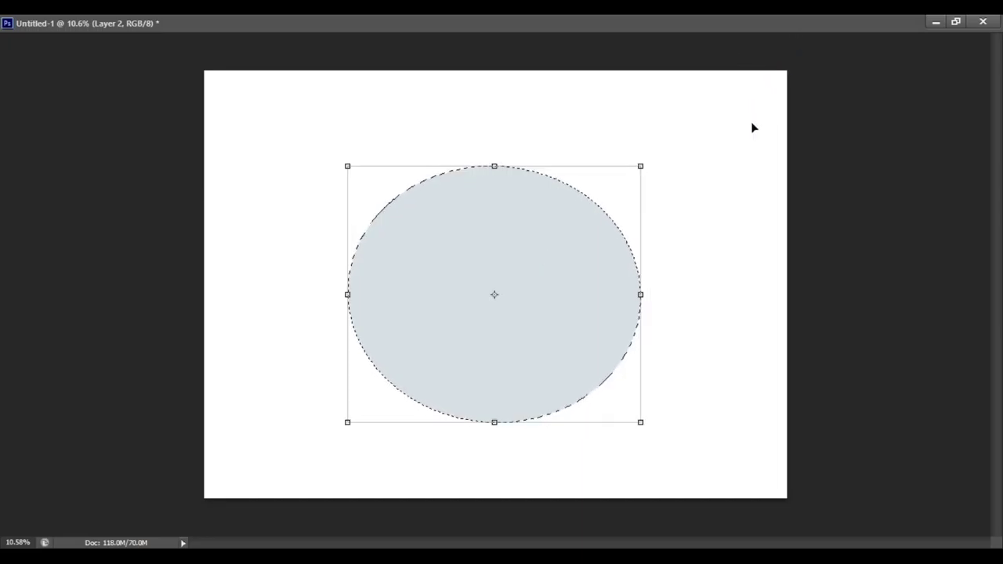
key("ctrl+d")
key("ctrl+e")
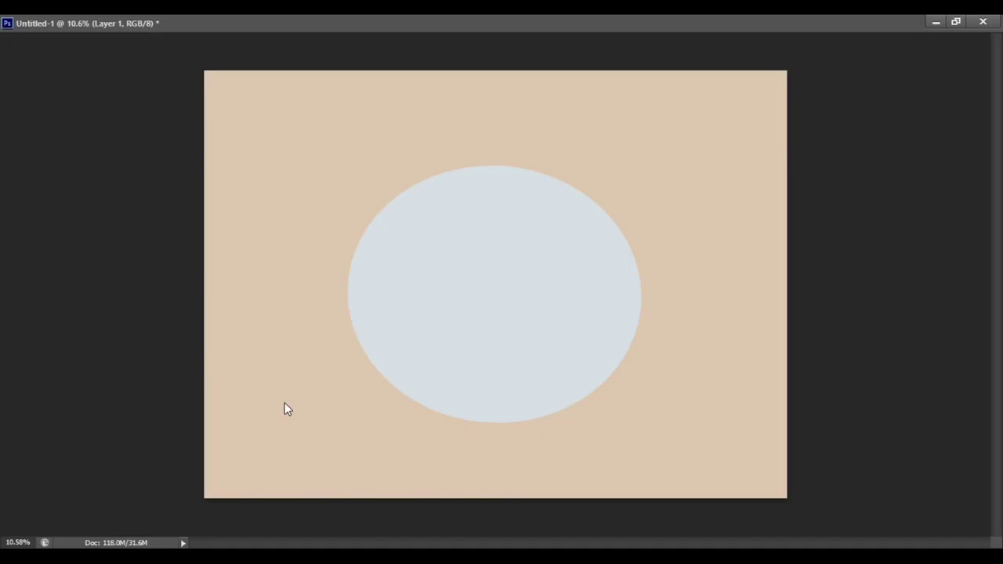
Try beige and pinker beige background fills, settling on a lighter beige.
left_click(332, 244)
left_click(324, 361)
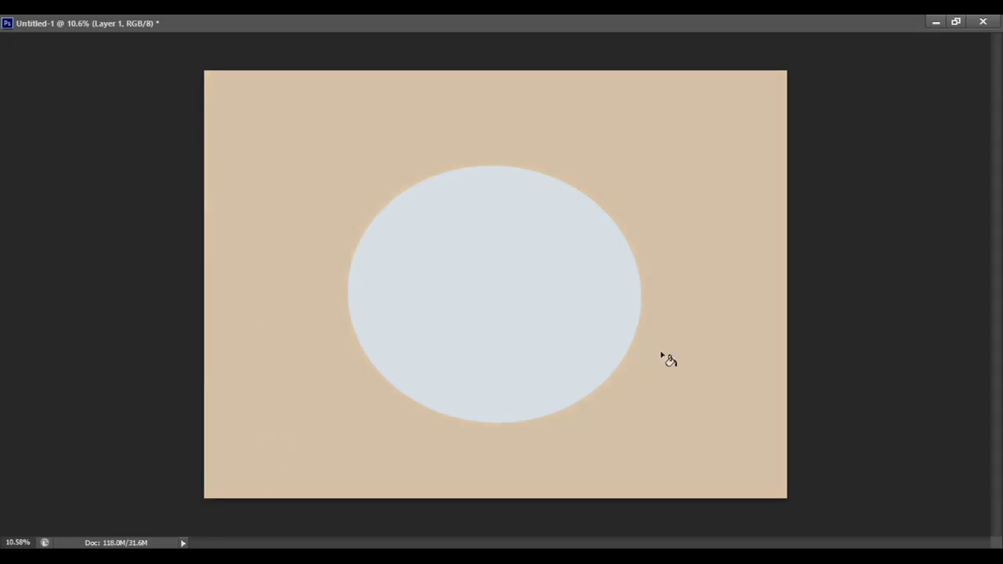
key("ctrl+alt+z")
key("ctrl+z")
key("ctrl+z")
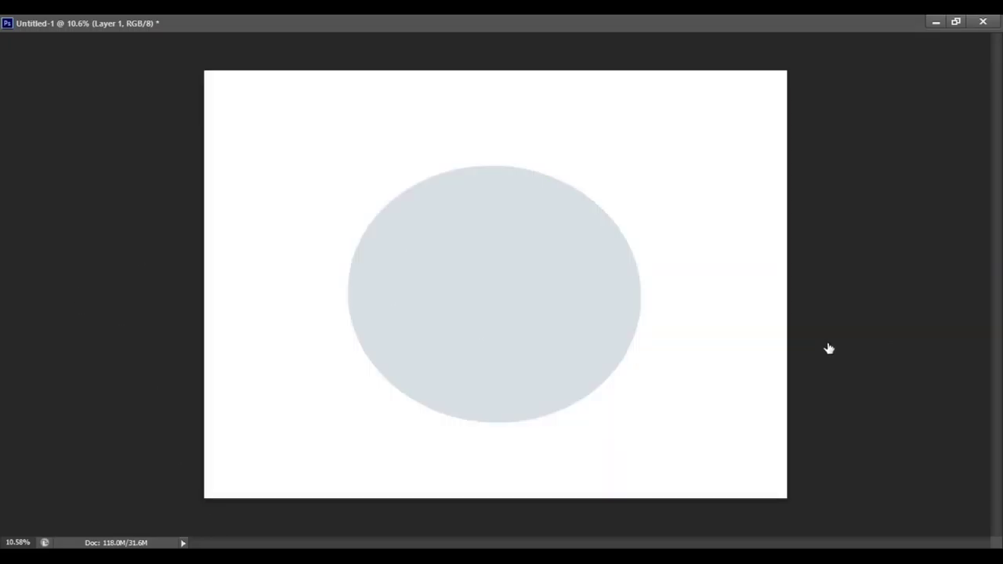
key("ctrl+z")
left_click(342, 273)
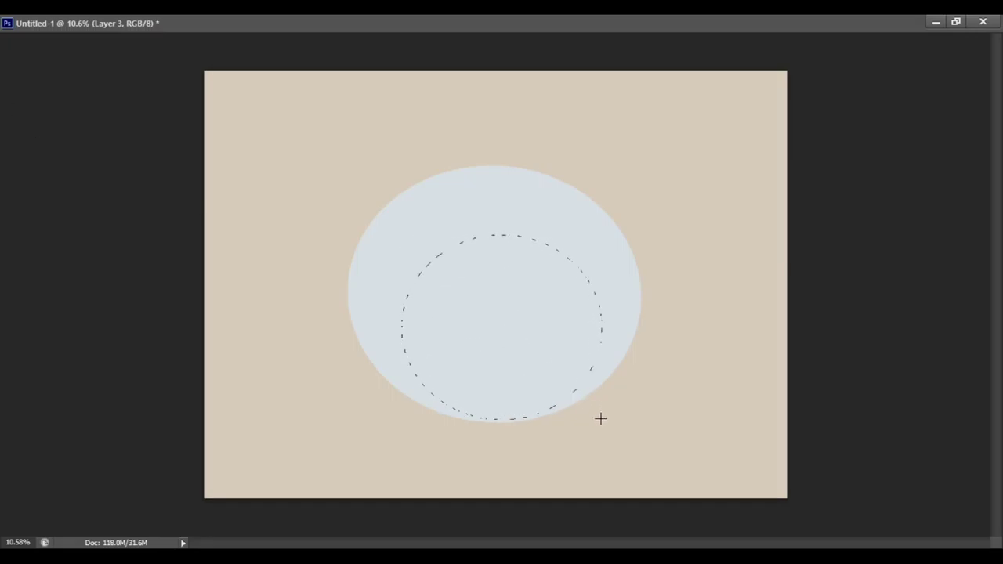
Fill the circular selection pink at 80% opacity and move it up-left in the oval.
key("b")
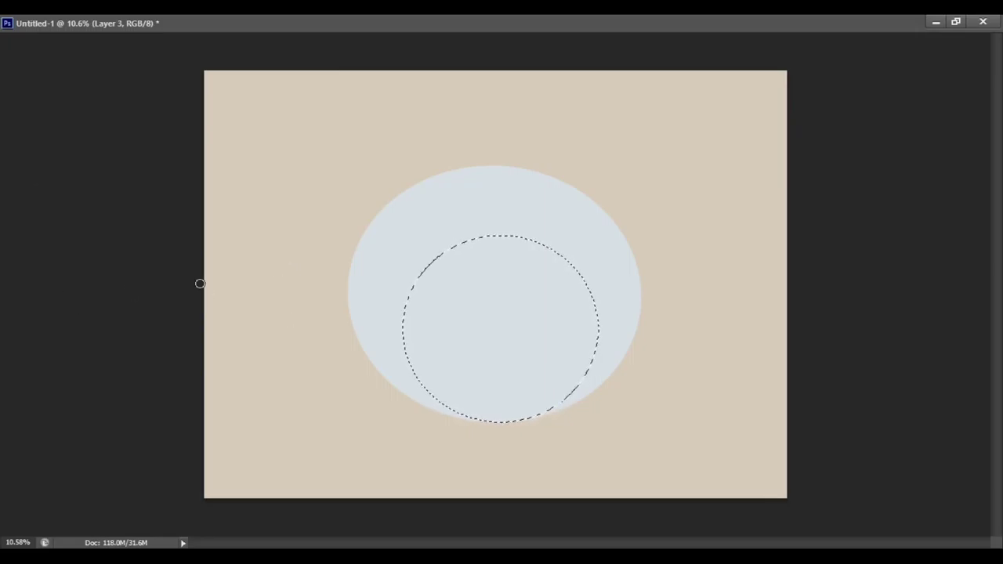
key("alt+BackSpace")
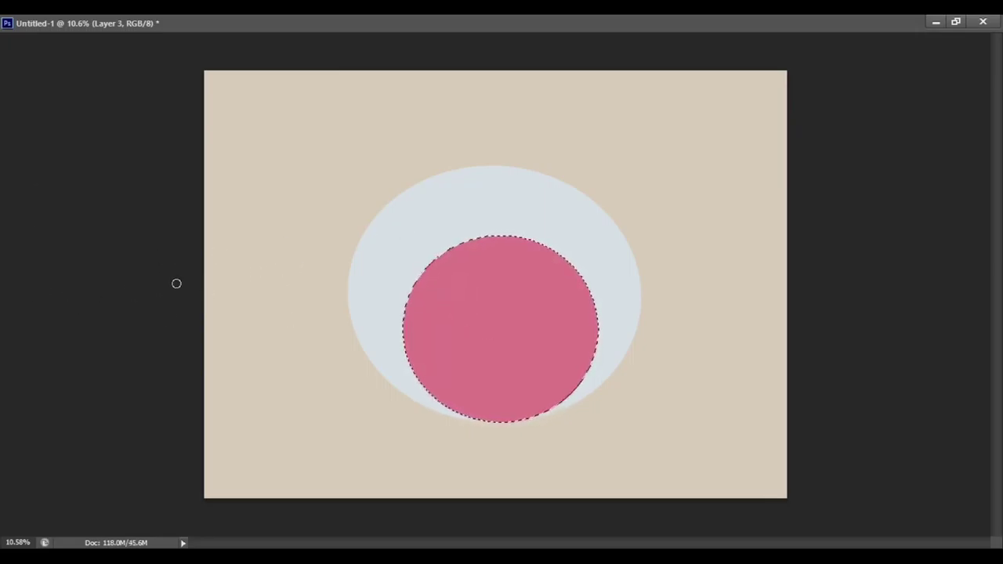
key("v")
key("8")
left_click_drag(509, 293, 501, 261)
Widen the pink circle slightly, align it in the oval, commit and deselect.
key("ctrl+t")
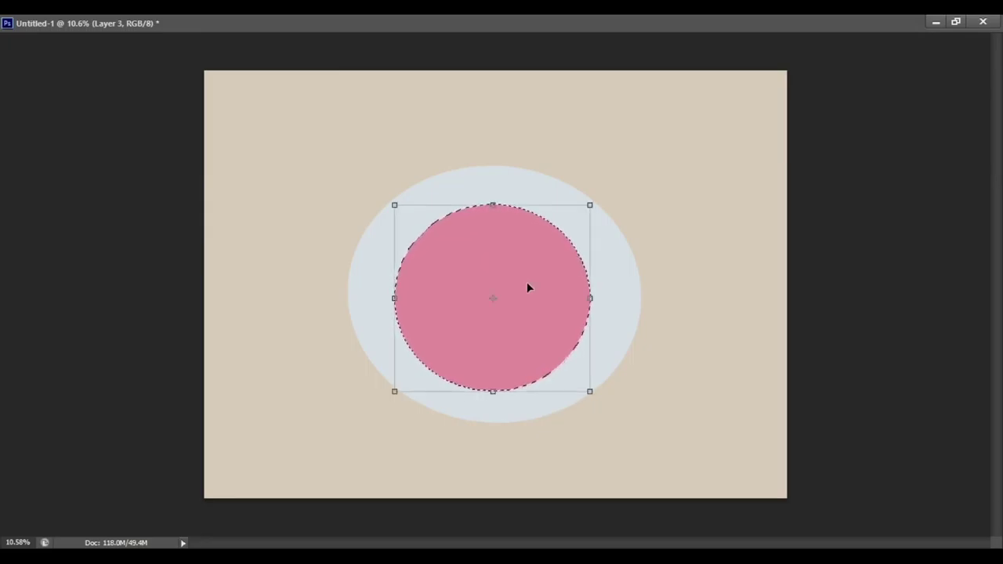
left_click_drag(590, 298, 597, 299)
left_click_drag(536, 279, 549, 299)
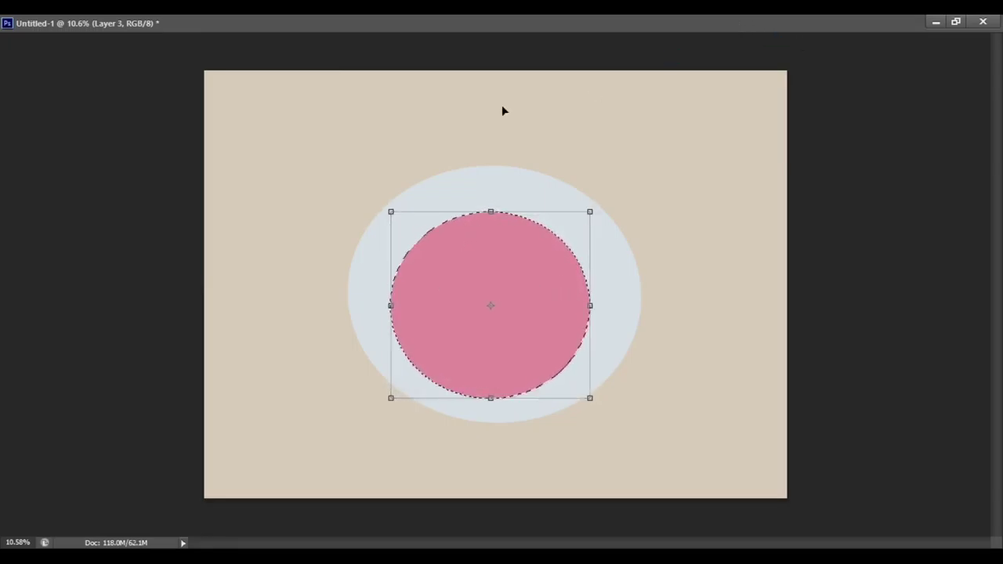
key("Return")
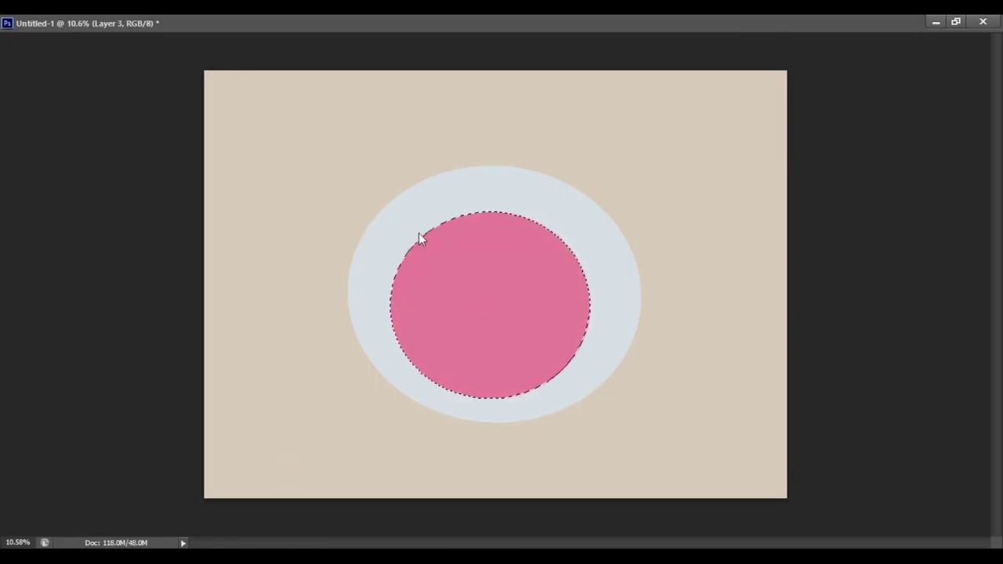
key("ctrl+d")
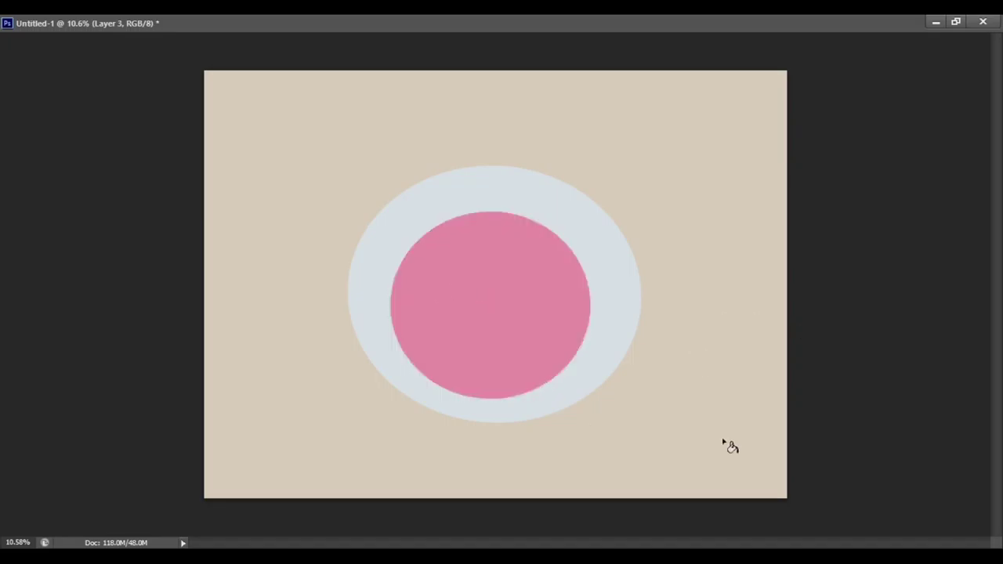
key("alt+bracketleft")
key("ctrl+z")
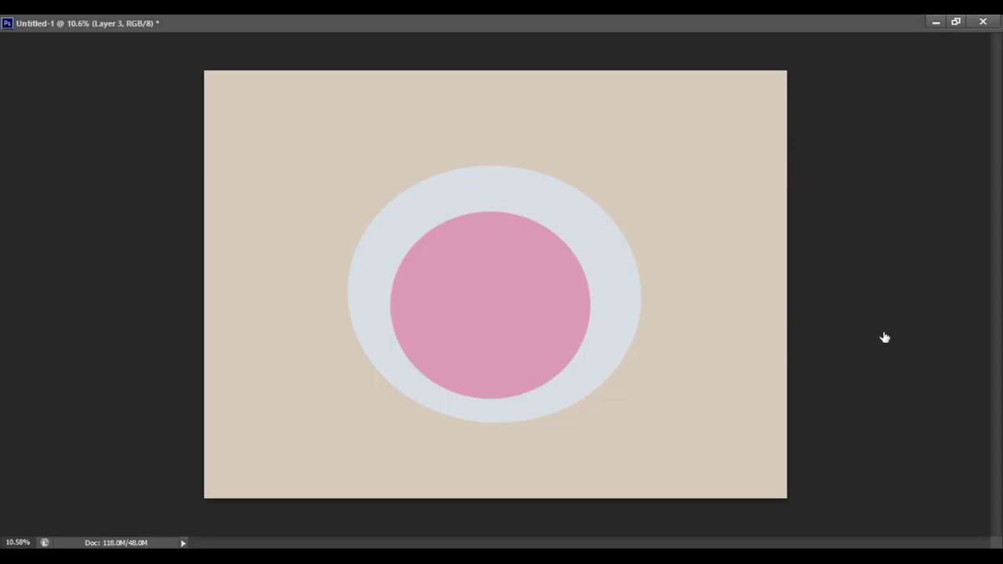
Select the grey-blue oval's edge, trying a traced outline and quick selections.
left_click(358, 341)
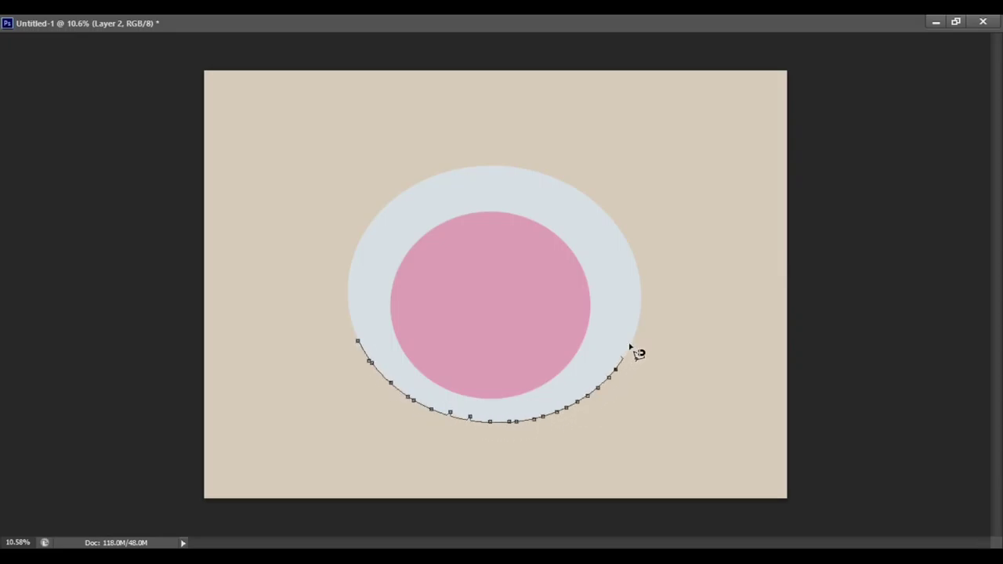
left_click(366, 345)
key("ctrl+d")
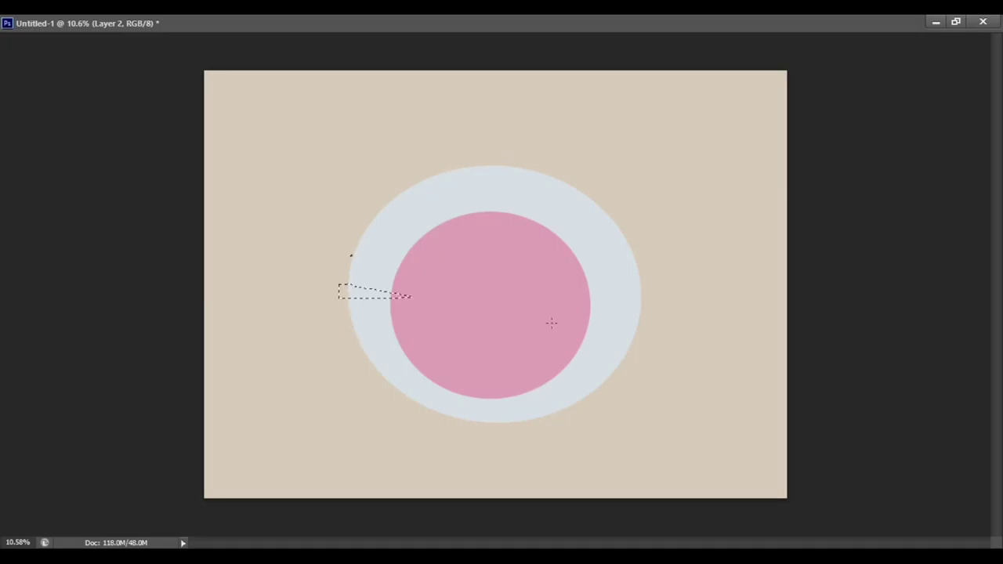
left_click_drag(551, 323, 540, 358)
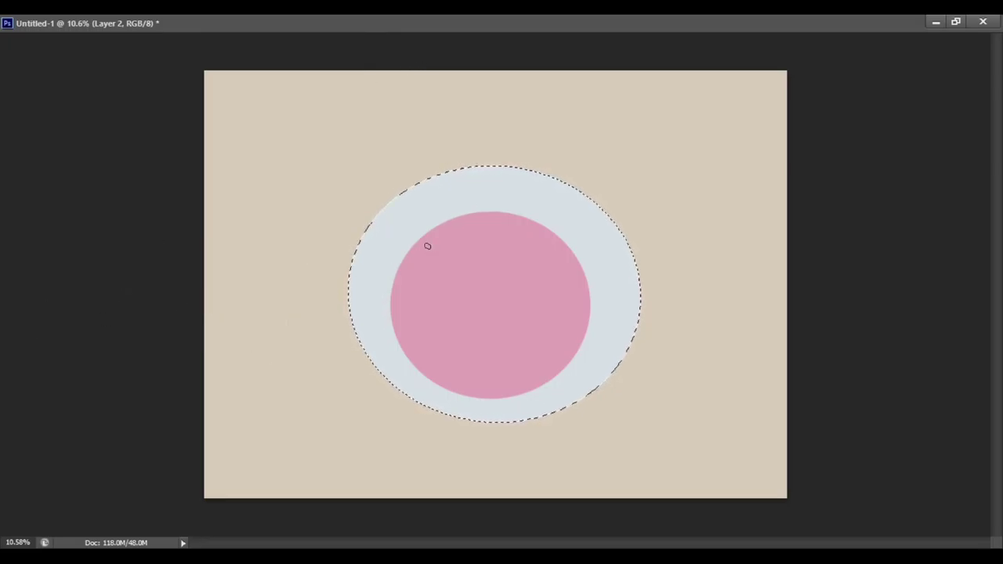
key("ctrl+d")
left_click_drag(349, 290, 379, 245)
On a new layer, brush a dark grey edge along the oval's rim, then draw a top-right circle.
key("ctrl+shift+alt+n")
key("b")
left_click_drag(351, 312, 428, 409)
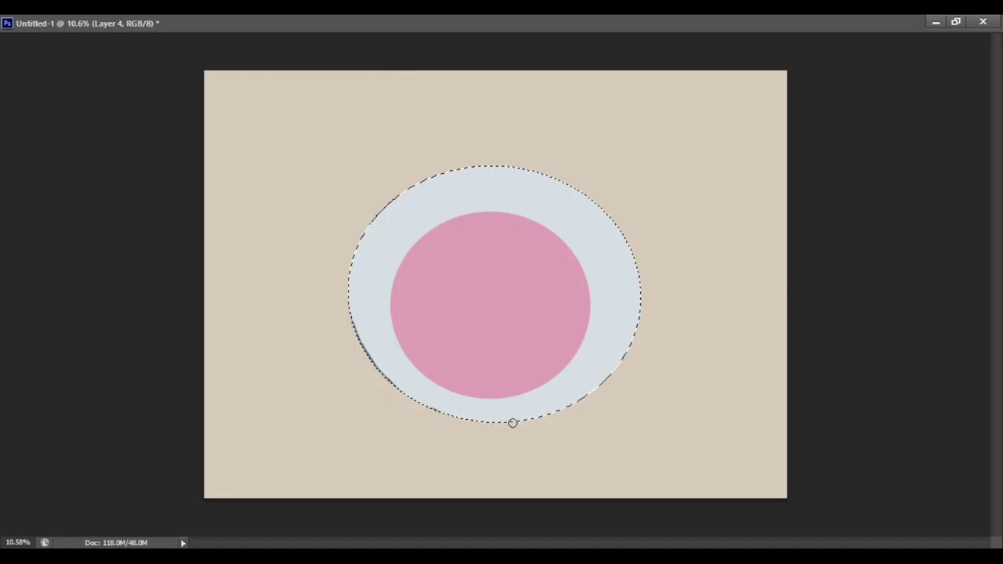
left_click_drag(625, 360, 638, 322)
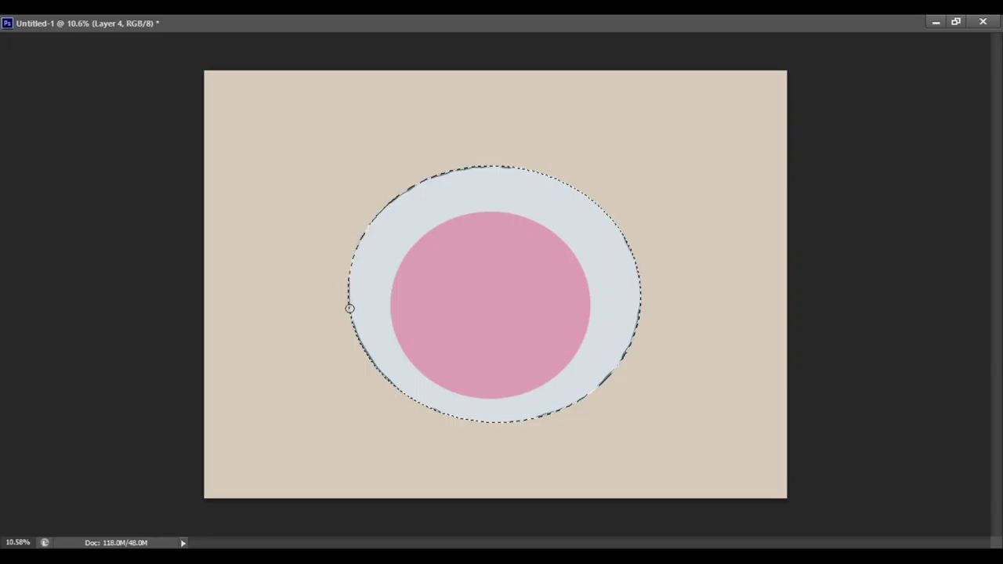
key("ctrl+d")
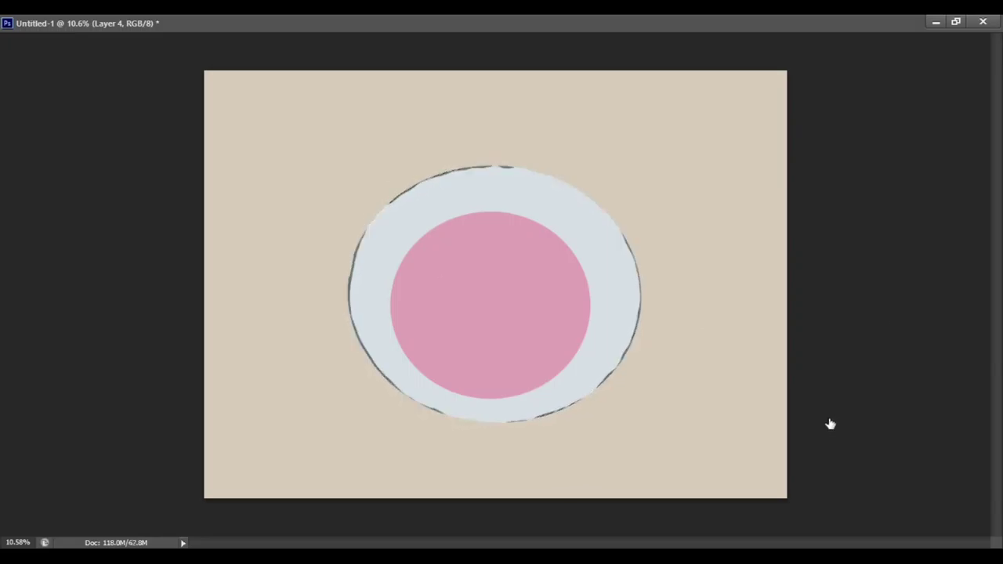
key("ctrl+shift+d")
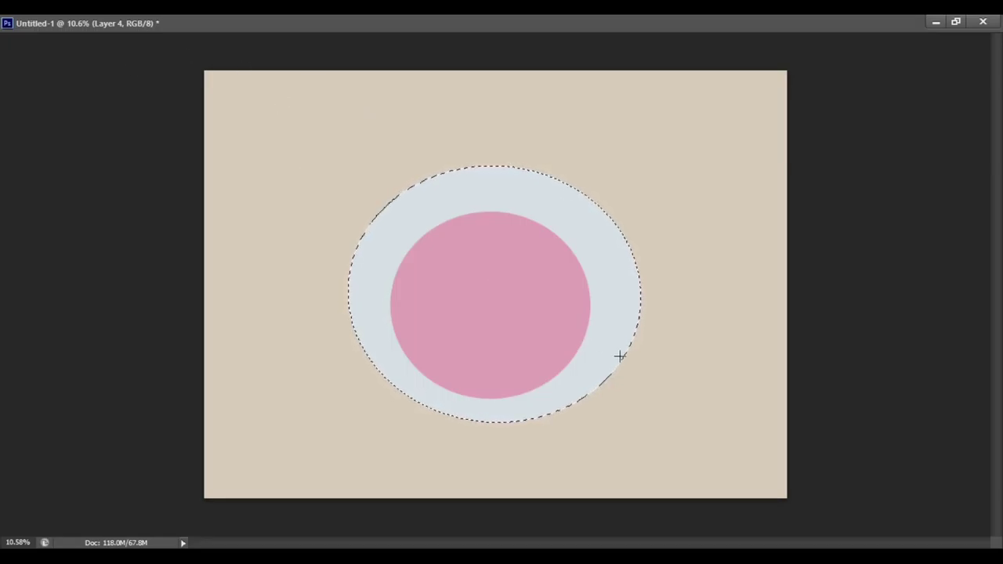
key("ctrl+d")
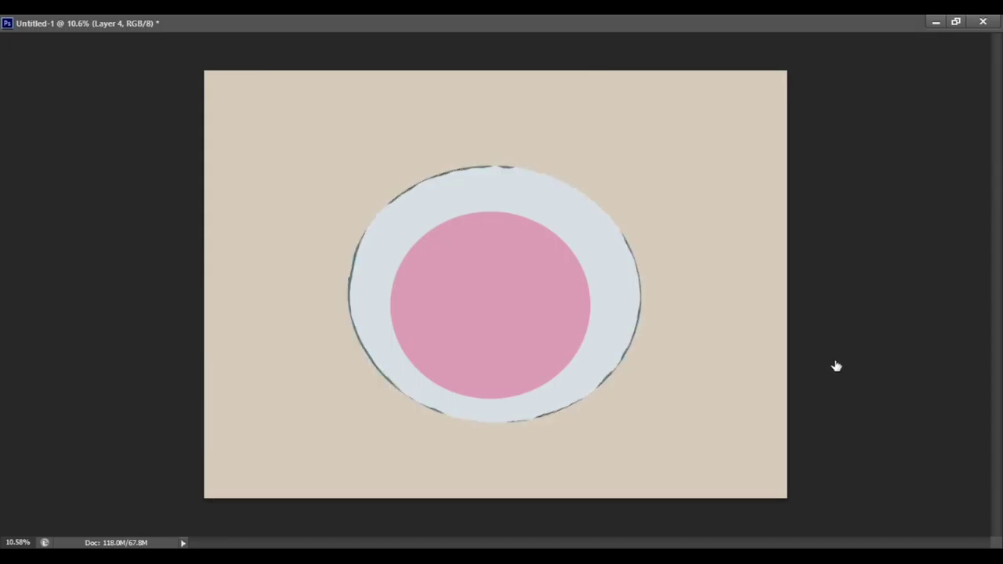
key("ctrl+d")
left_click_drag(611, 121, 701, 216)
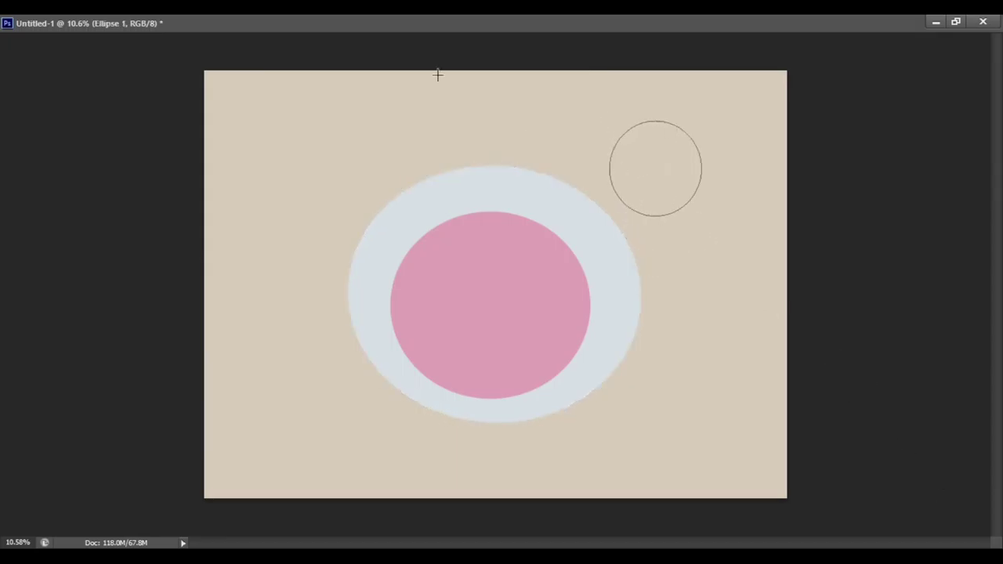
Discard the light blue-grey top-right ellipse and the earlier bowl and pink circle shapes.
key("ctrl+z")
key("i")
left_click_drag(648, 124, 751, 209)
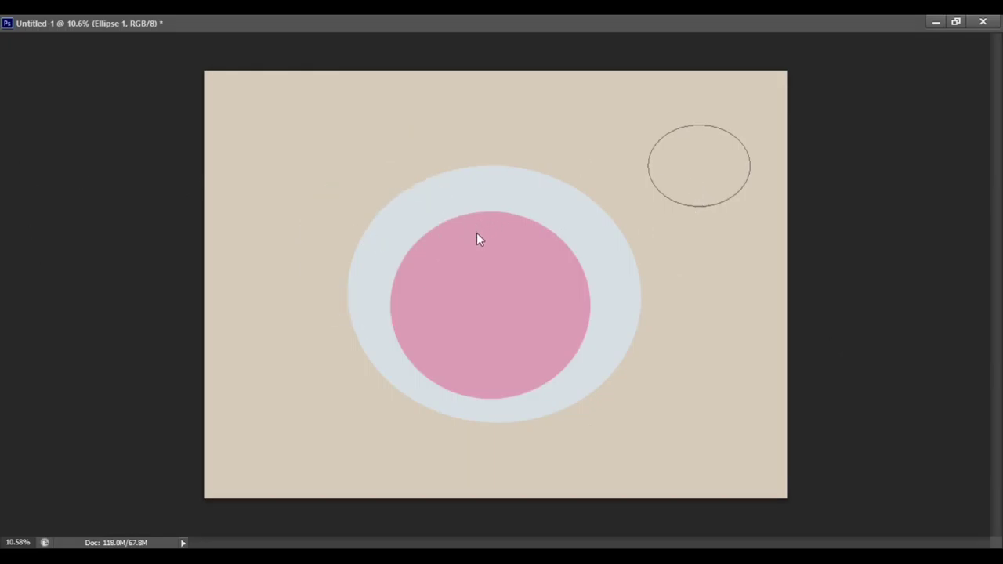
left_click(715, 200)
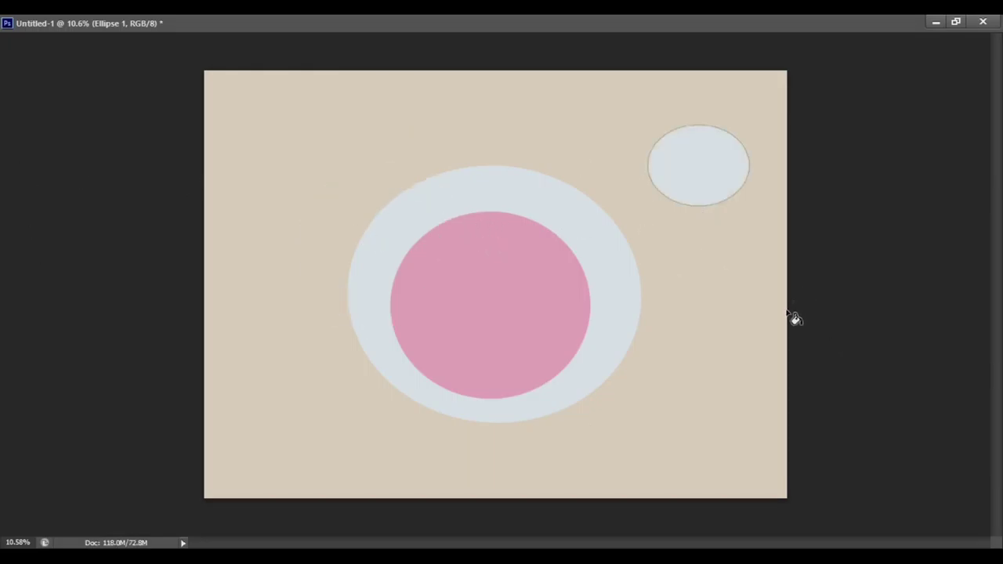
key("ctrl+z")
key("ctrl+alt+z")
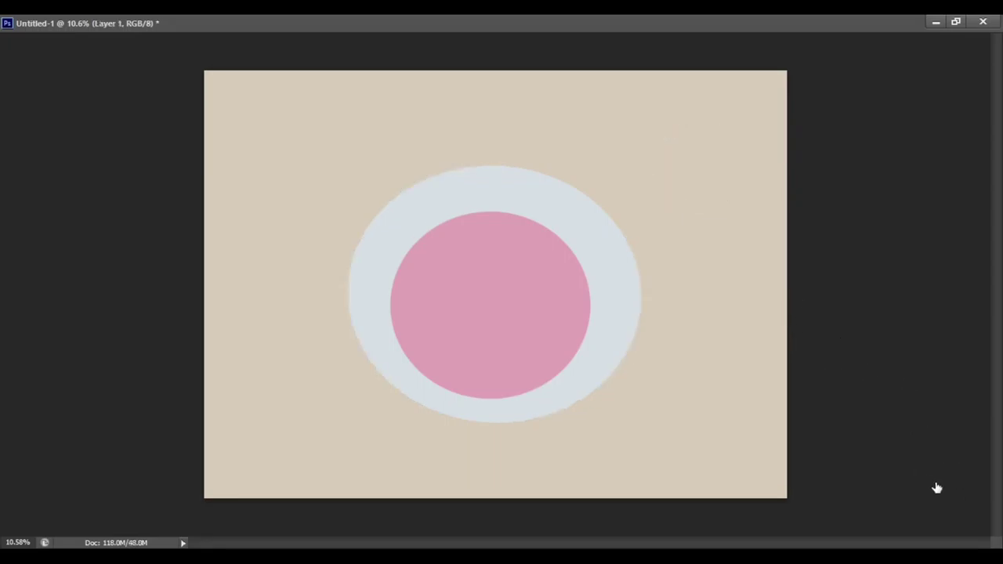
key("ctrl+alt+z")
key("ctrl+alt+z")
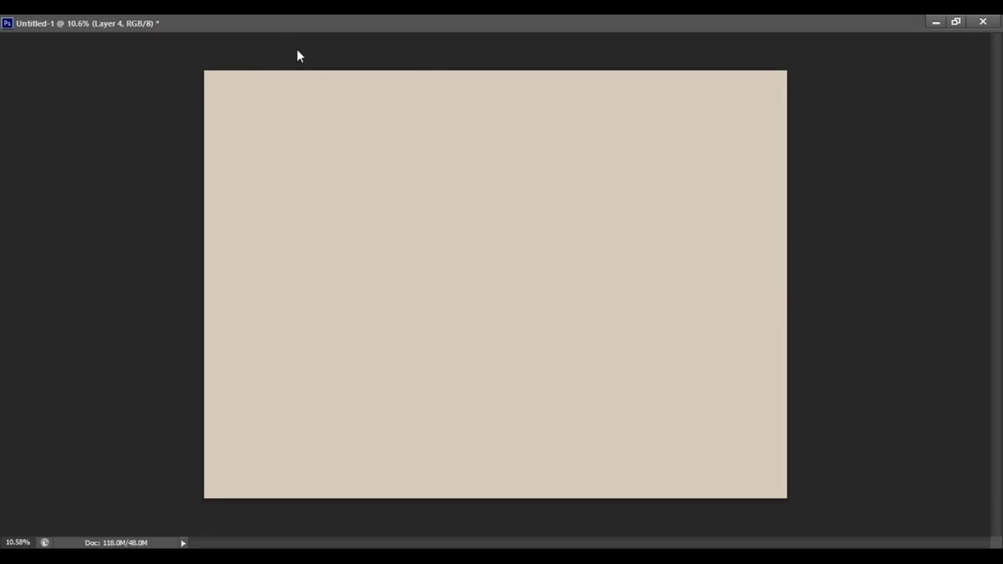
Draw a large ellipse outline, nudge it up-left, and cancel a trial rotation.
left_click_drag(387, 182, 665, 428)
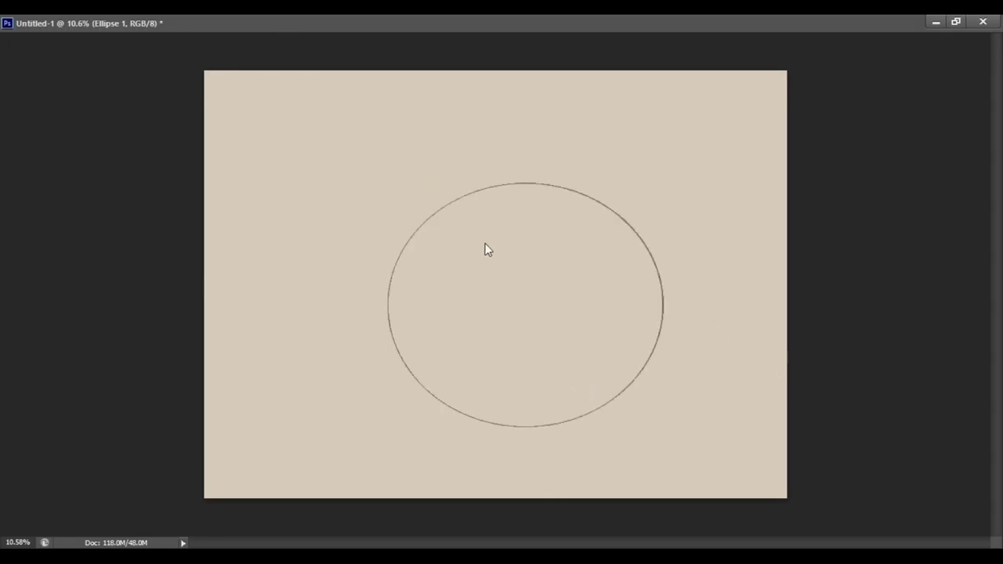
mouse_move(559, 268)
left_mouse_down()
mouse_move(515, 254)
mouse_move(526, 261)
left_mouse_up()
key("ctrl+t")
left_click_drag(663, 166, 653, 180)
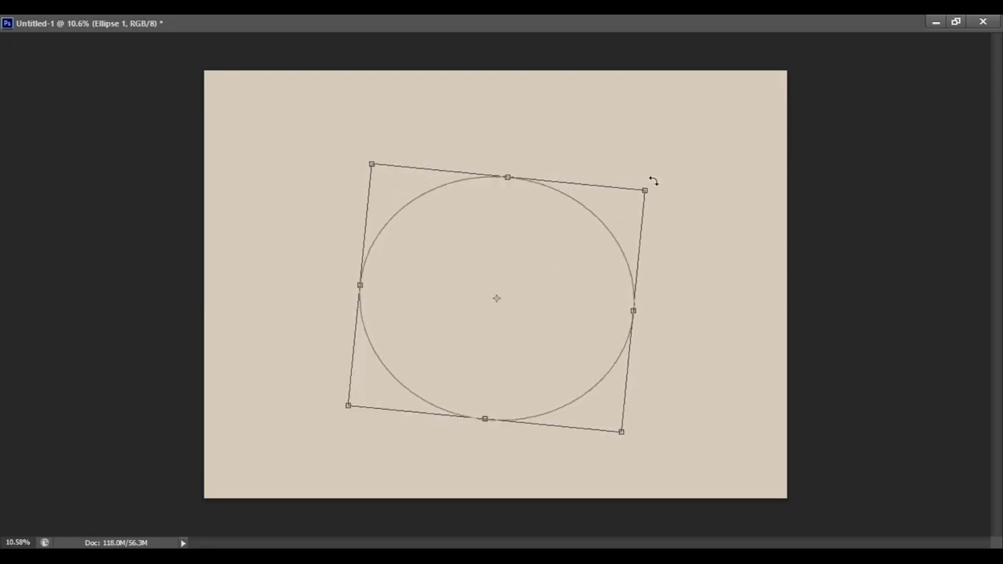
key("ctrl+z")
key("Escape")
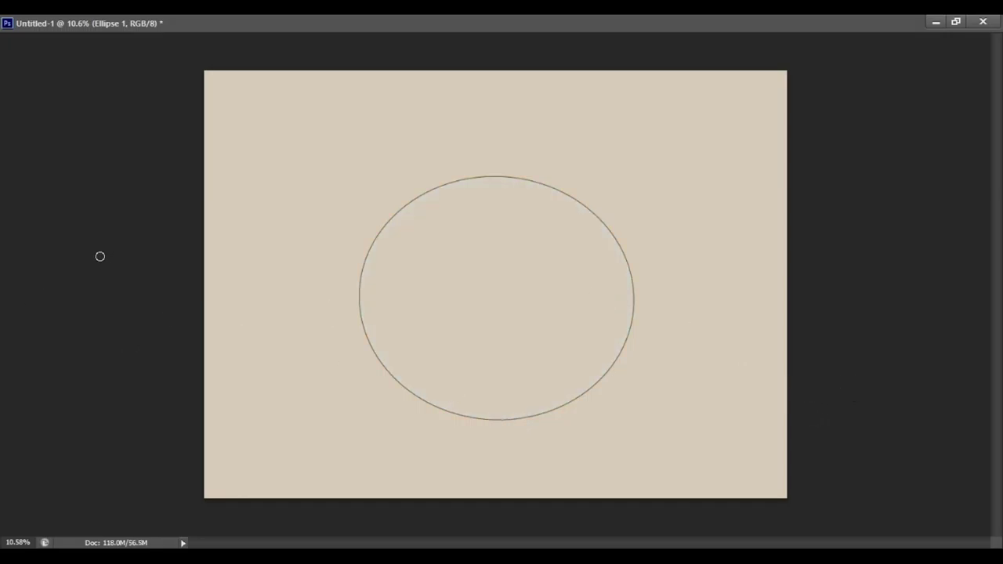
Fill the large ellipse with light blue-grey and add a new empty layer.
left_click(493, 304)
key("ctrl+z")
left_click(478, 295)
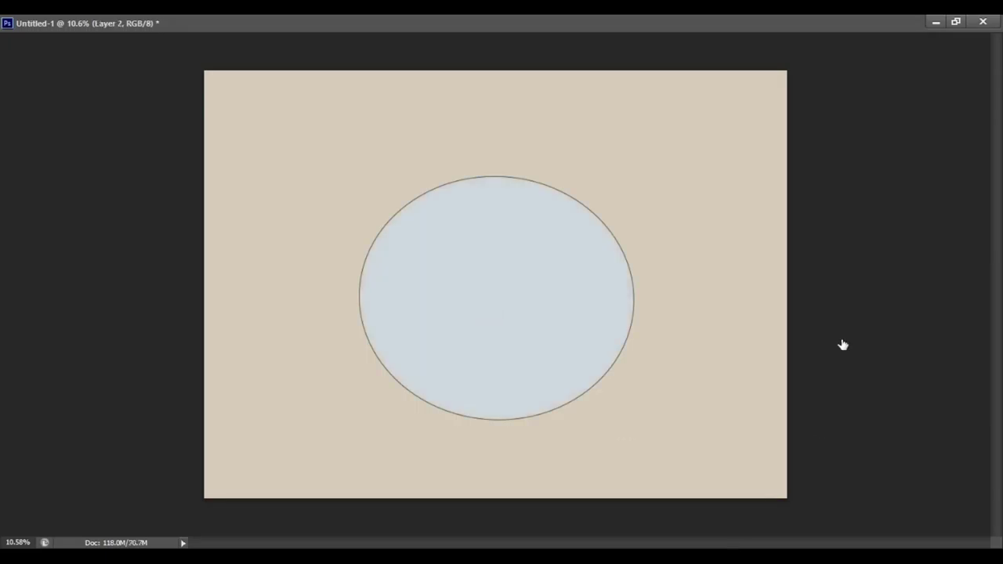
key("ctrl+shift+alt+n")
Draw a centred inner ellipse in the bowl, fill it pink, and add a new layer.
mouse_move(422, 242)
left_mouse_down()
mouse_move(604, 405)
mouse_move(583, 392)
left_mouse_up()
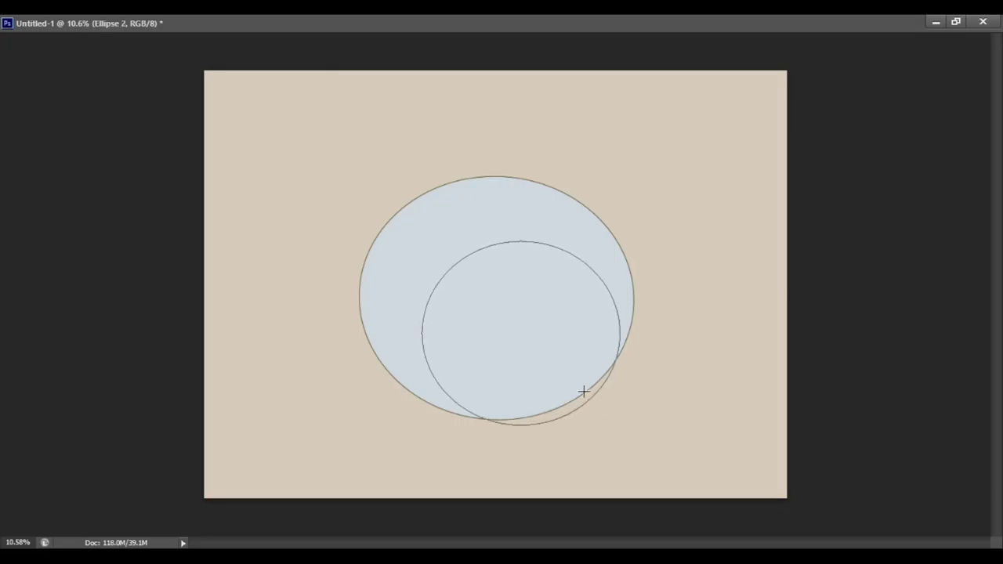
mouse_move(541, 300)
left_mouse_down()
mouse_move(518, 266)
mouse_move(531, 290)
left_mouse_up()
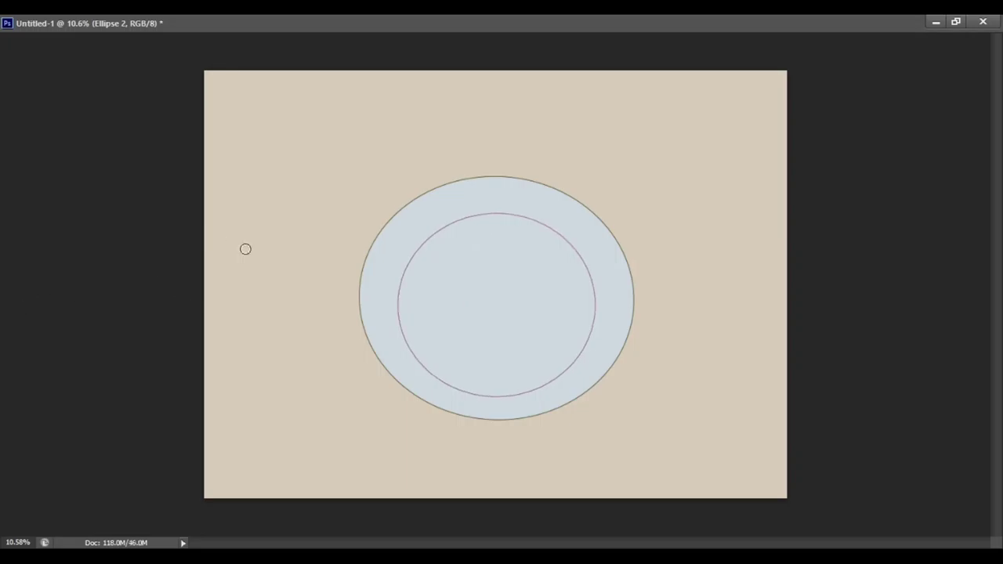
left_click(463, 276)
left_click(477, 325)
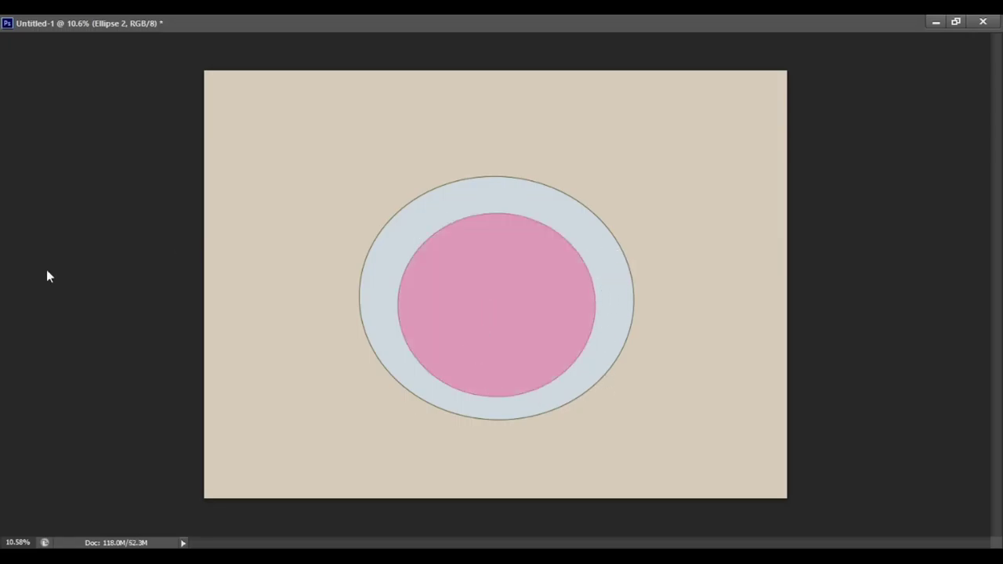
left_click(483, 310)
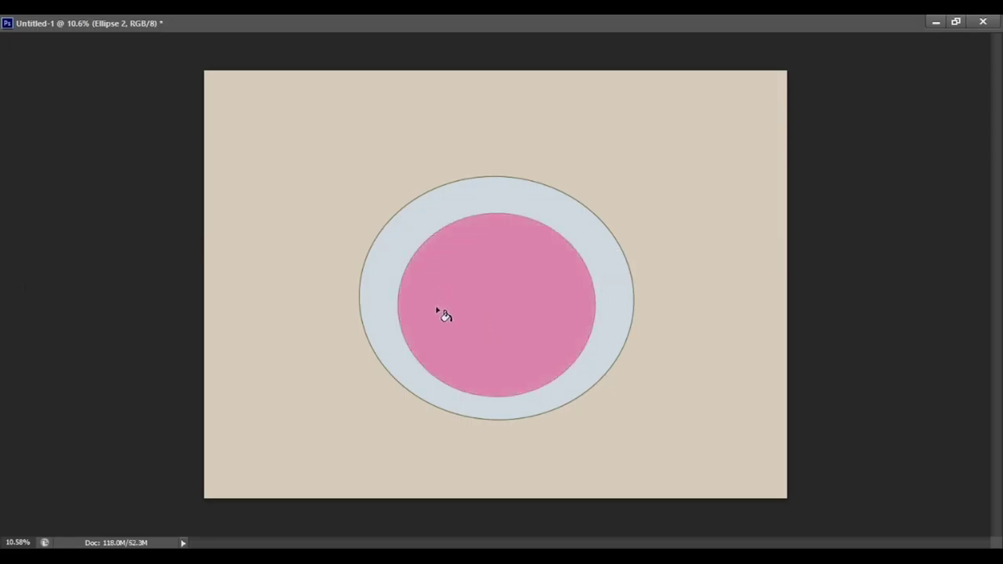
key("ctrl+z")
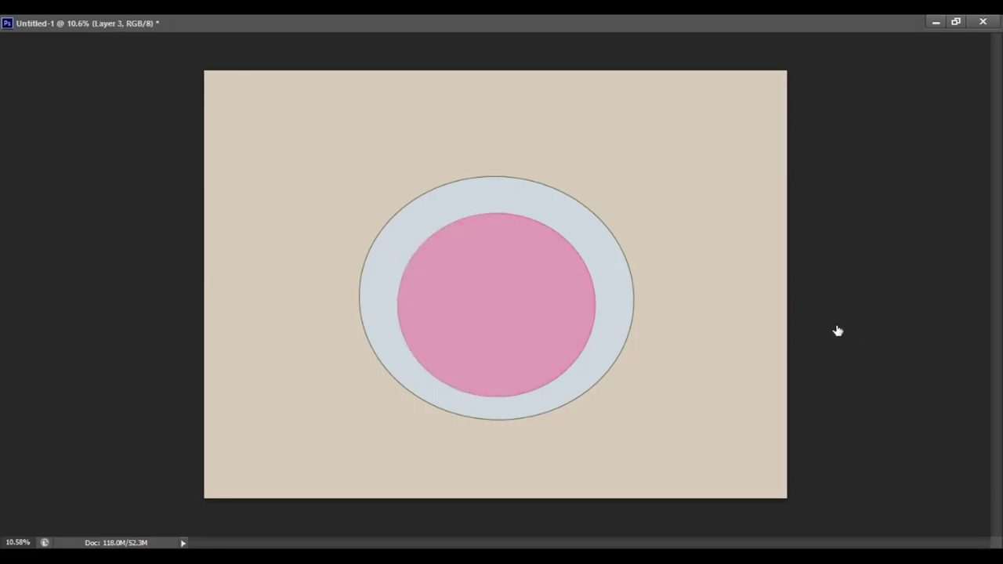
key("ctrl+alt+z")
key("ctrl+alt+z")
key("ctrl+shift+z")
key("u")
key("ctrl+shift+alt+n")
Draw a small circle in the pink's lower-left, fill it cream, and rotate it slightly.
left_click(197, 58)
key("ctrl+z")
left_click_drag(438, 310, 502, 374)
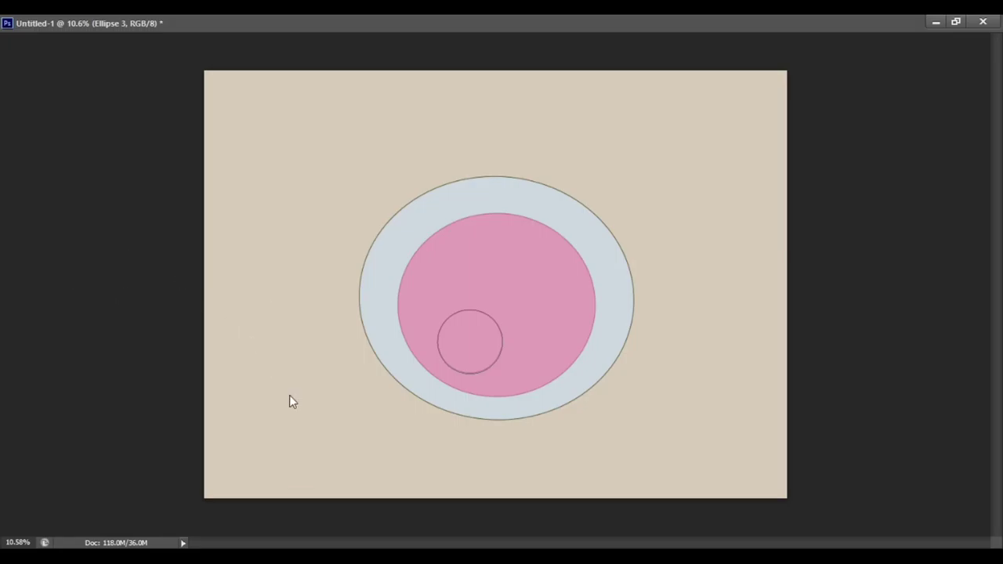
left_click(476, 345)
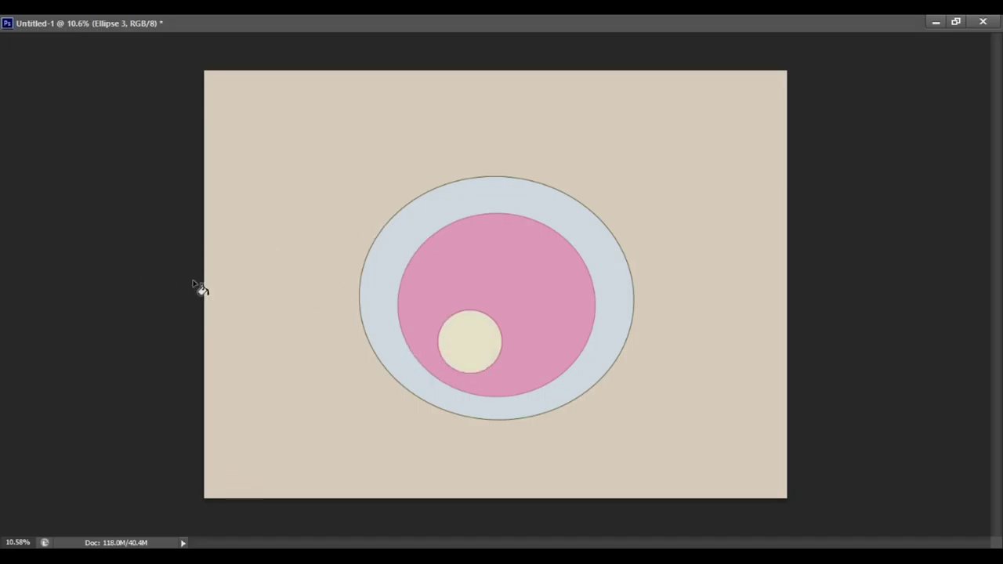
key("ctrl+t")
left_click_drag(511, 303, 475, 274)
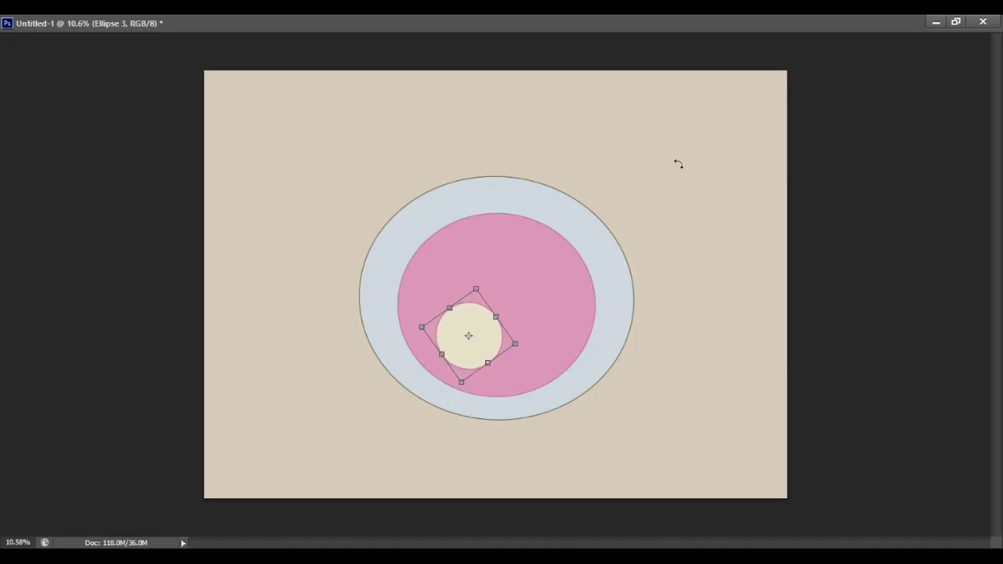
key("Return")
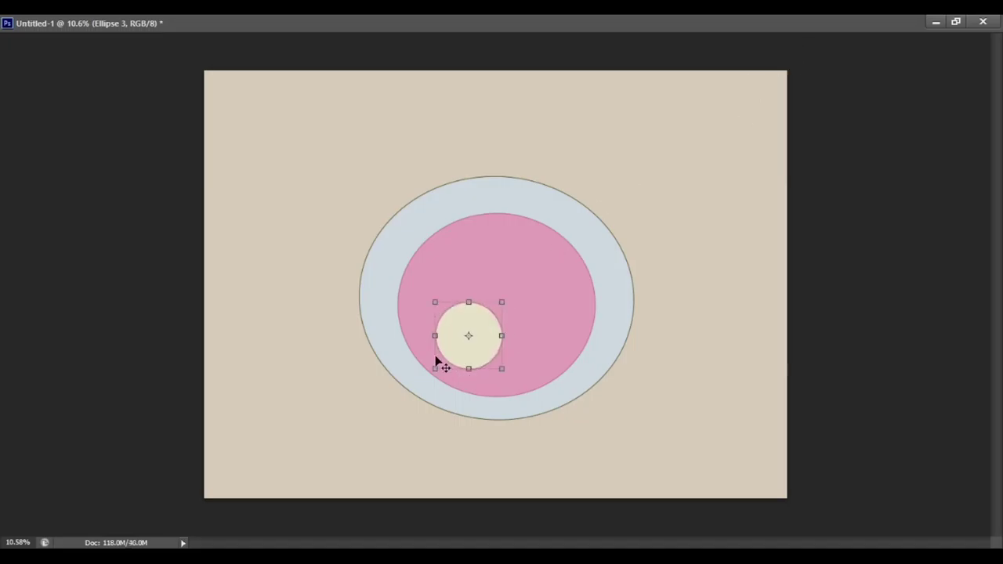
key("b")
key("alt+bracketleft")
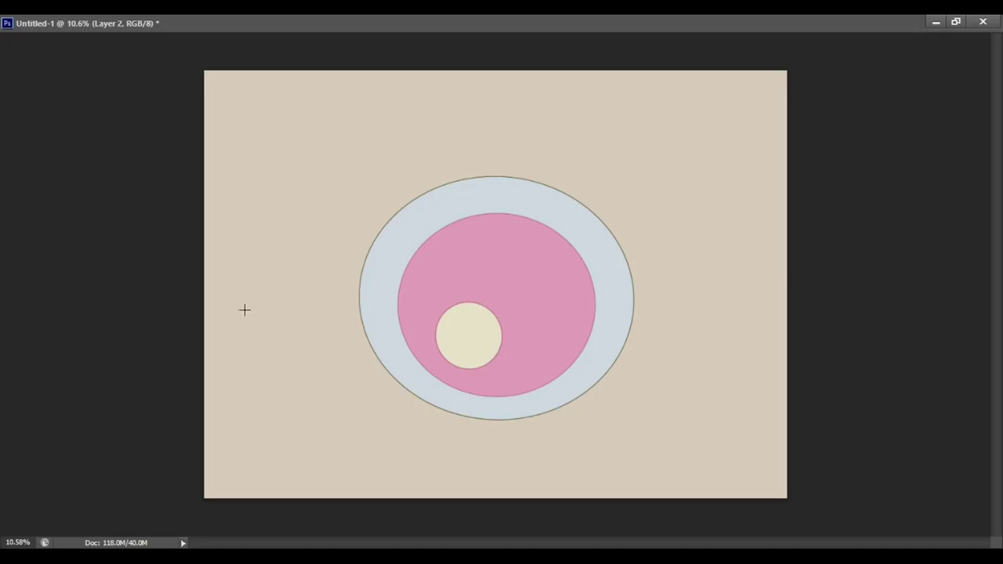
key("b")
left_click_drag(302, 231, 415, 268)
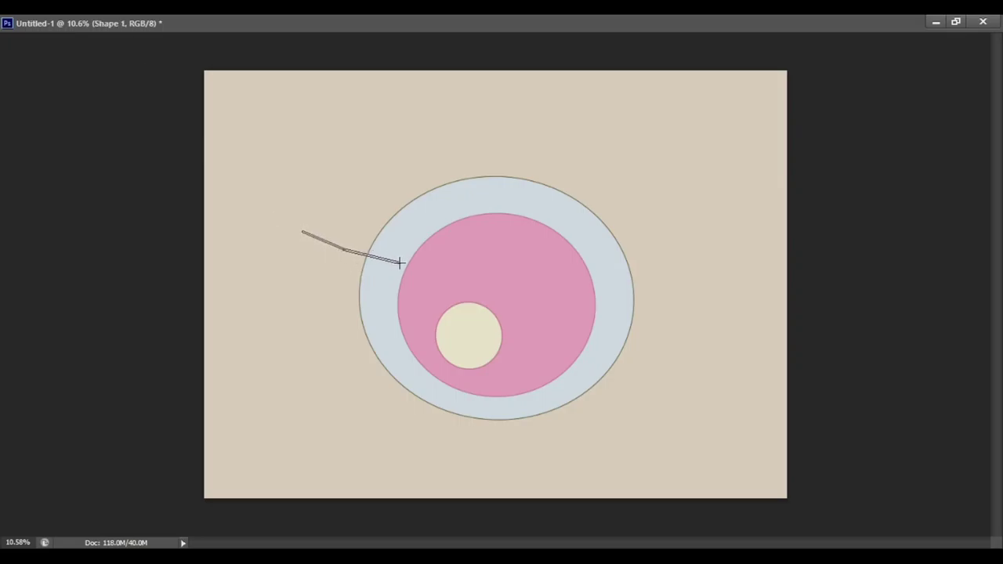
key("Return")
left_click_drag(303, 224, 418, 267)
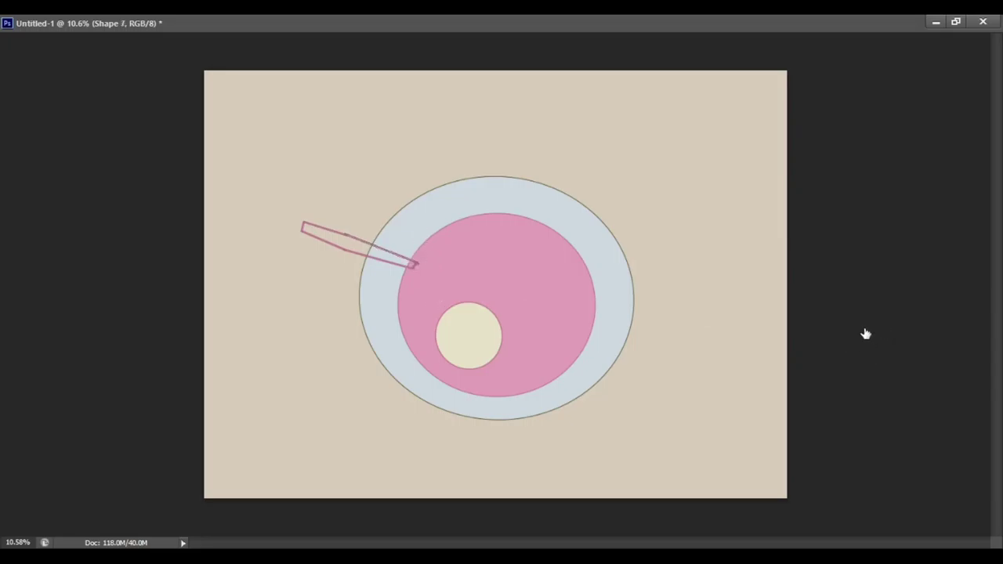
key("ctrl+z")
key("ctrl+alt+z")
key("ctrl+alt+z")
key("ctrl+alt+z")
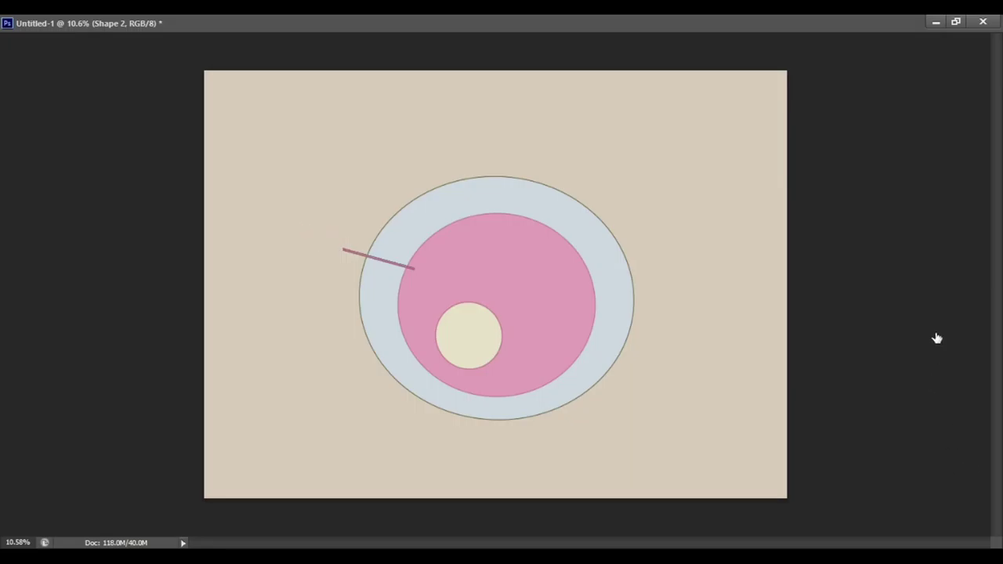
key("ctrl+alt+z")
key("ctrl+alt+z")
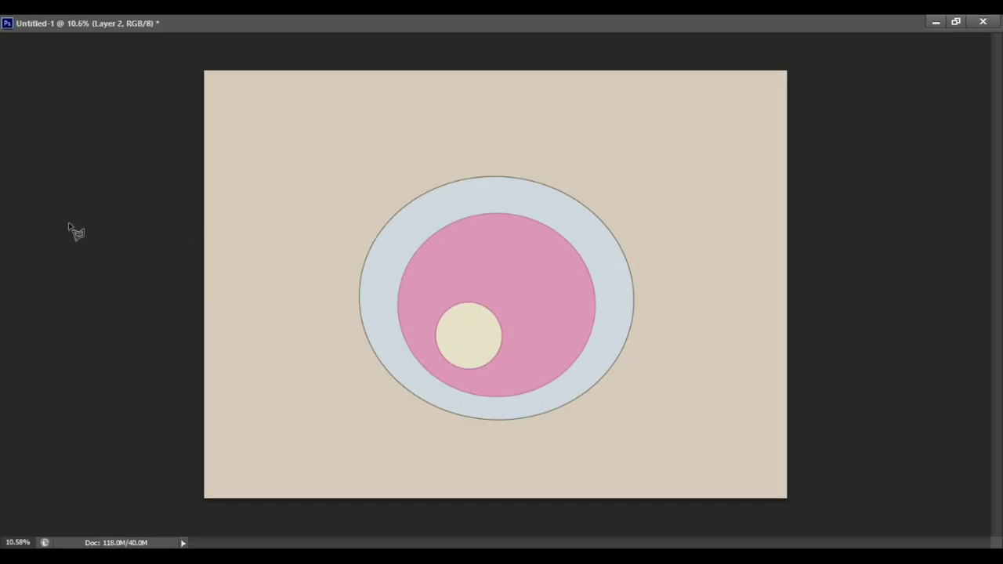
Outline a tapered spoon handle from the upper left into the pink filling with the Polygonal Lasso.
left_click_drag(331, 166, 369, 193)
key("ctrl+z")
left_click(293, 209)
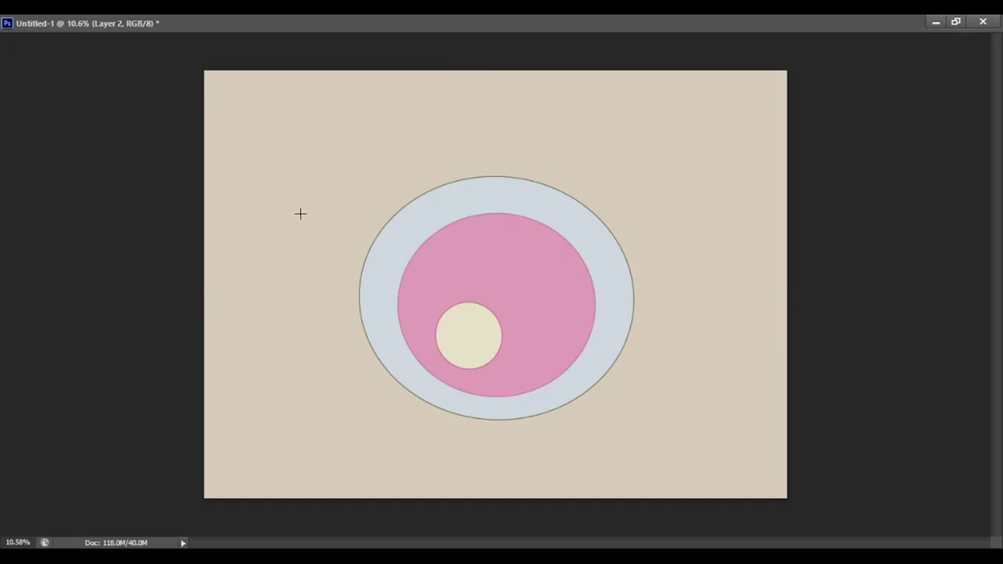
left_click(370, 240)
left_click(445, 260)
left_click(293, 209)
left_click(296, 197)
double_click(447, 257)
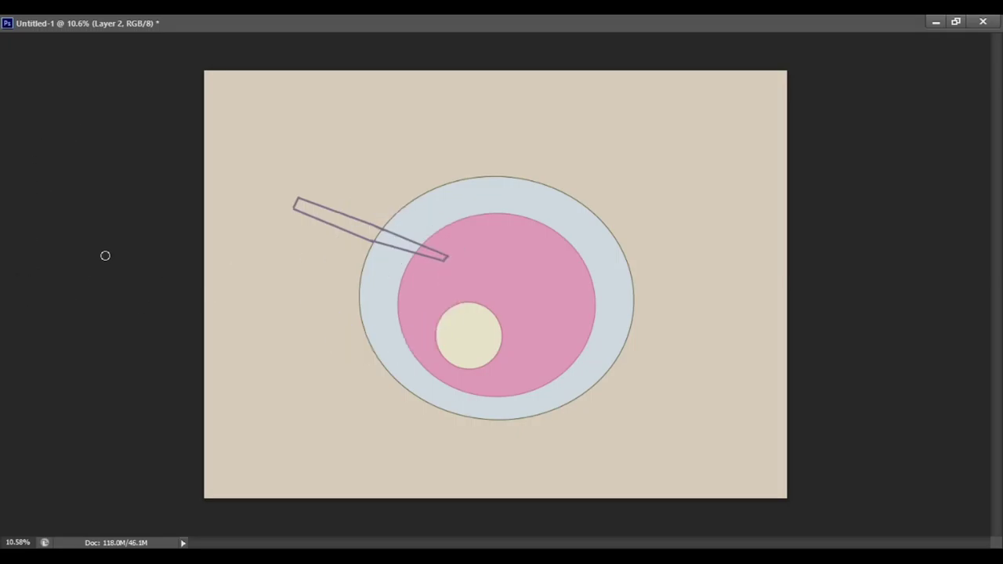
Fill the spoon handle with light blue-grey, with a few extra light-blue dabs.
left_click(365, 231)
left_click(273, 280)
left_click_drag(262, 243, 276, 272)
key("v")
key("alt+bracketleft")
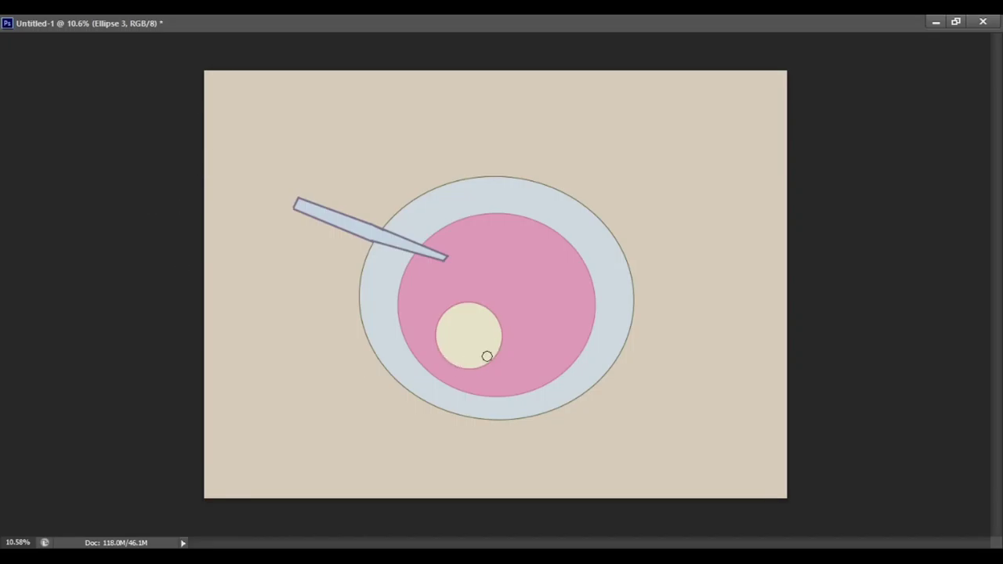
Try faint tan shading strokes inside the cream circle, then undo them.
mouse_move(446, 350)
left_mouse_down()
mouse_move(493, 347)
mouse_move(500, 335)
left_mouse_up()
key("ctrl+z")
left_click(461, 346)
mouse_move(443, 351)
left_mouse_down()
mouse_move(488, 361)
mouse_move(491, 318)
left_mouse_up()
key("ctrl+d")
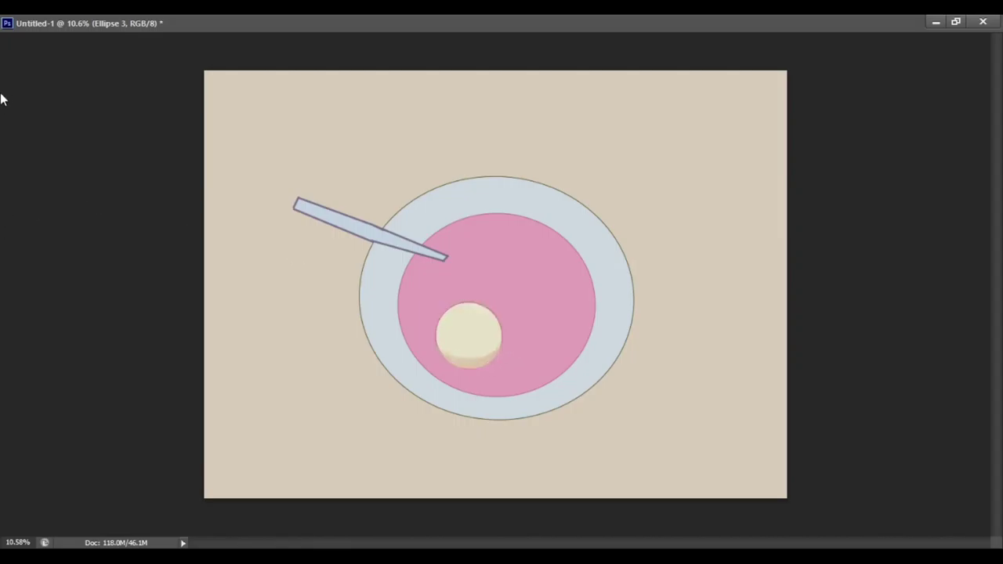
key("ctrl+alt+z")
key("ctrl+alt+z")
key("ctrl+alt+z")
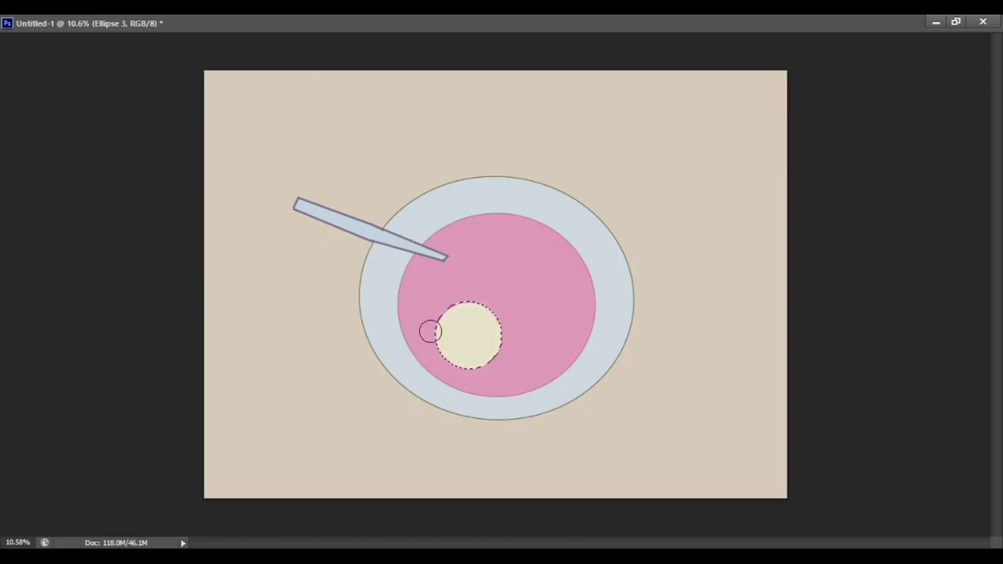
Shade the cream circle's lower-left edge with soft pinkish-beige.
left_click_drag(430, 332, 490, 353)
key("ctrl+d")
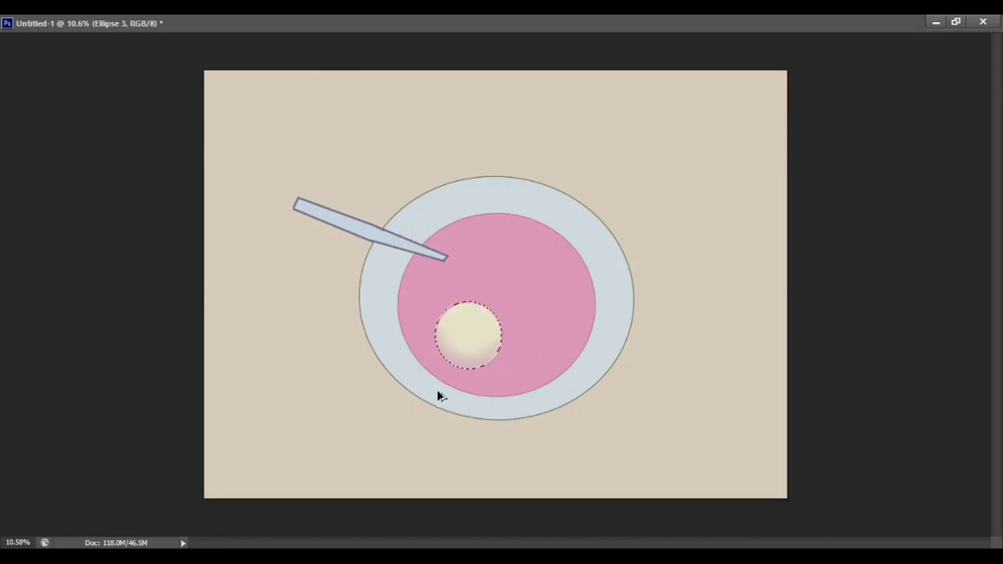
key("ctrl+z")
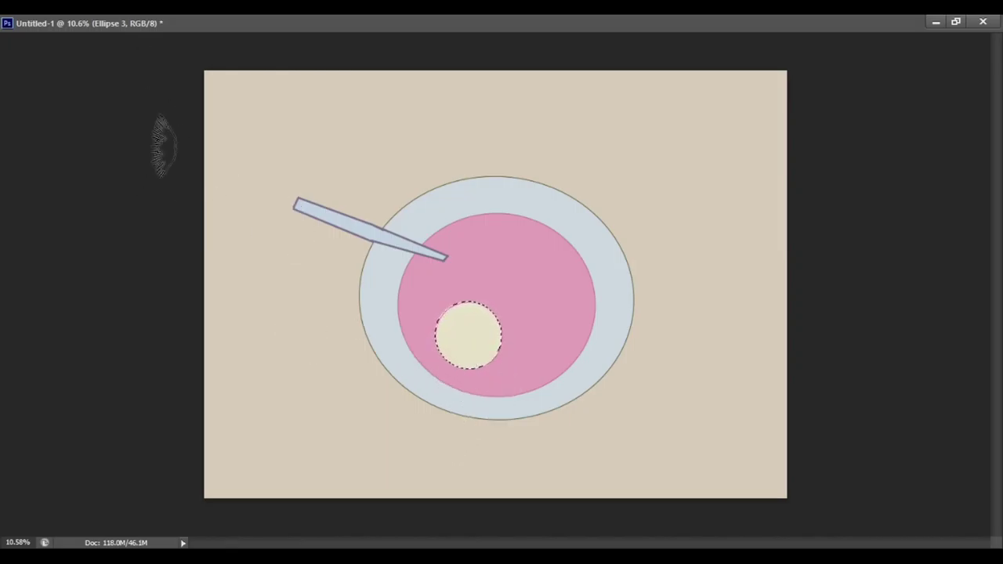
left_click_drag(433, 348, 453, 365)
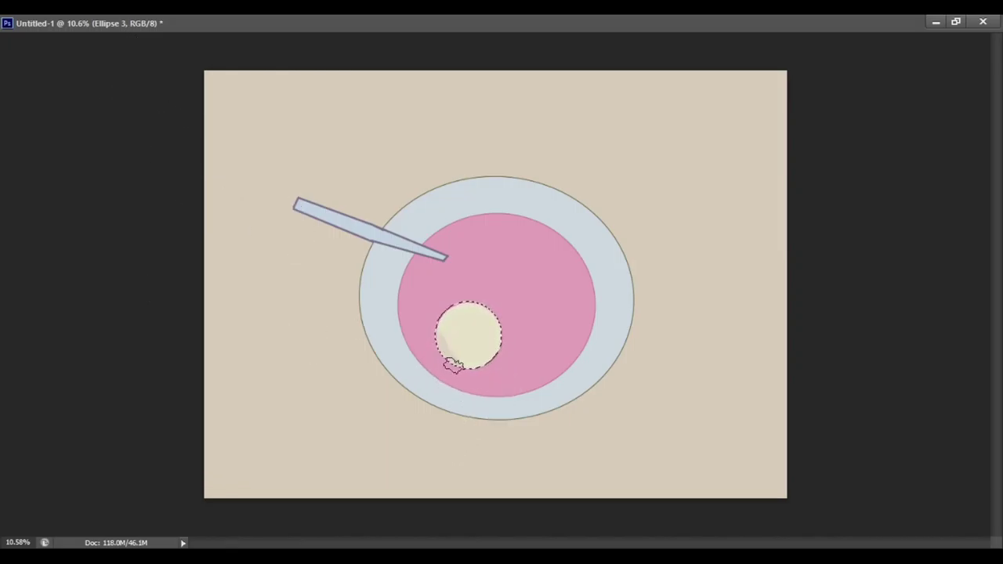
key("ctrl+d")
key("alt+bracketleft")
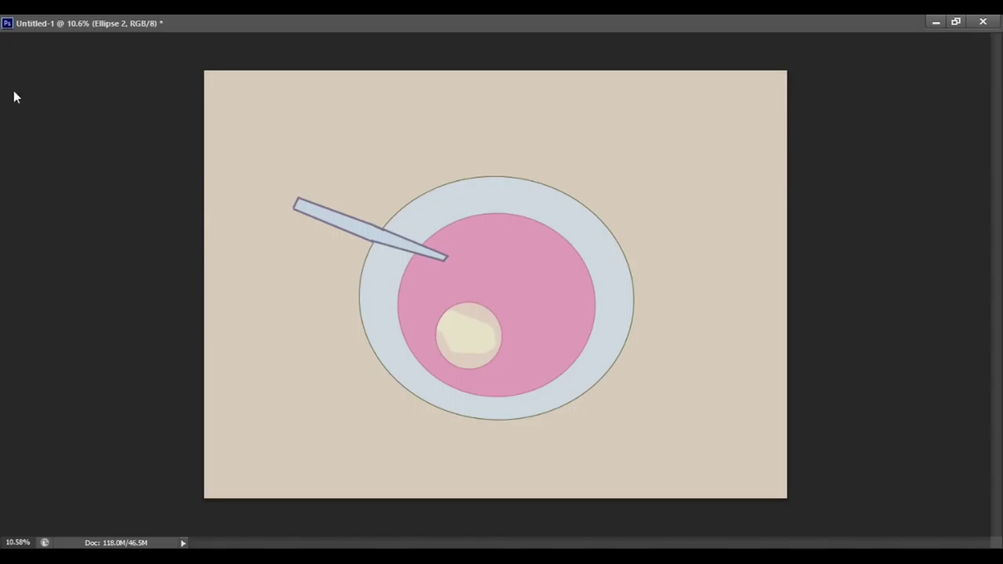
Select the pink filling, add a new layer, and brush cream over it, touching up the left rim.
left_click_drag(399, 214, 595, 397)
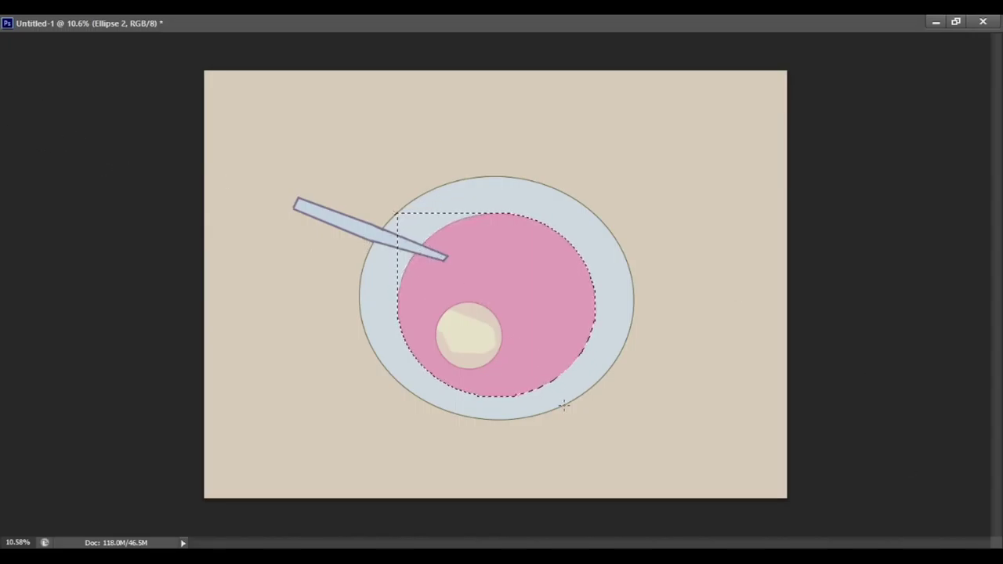
key("ctrl+shift+alt+n")
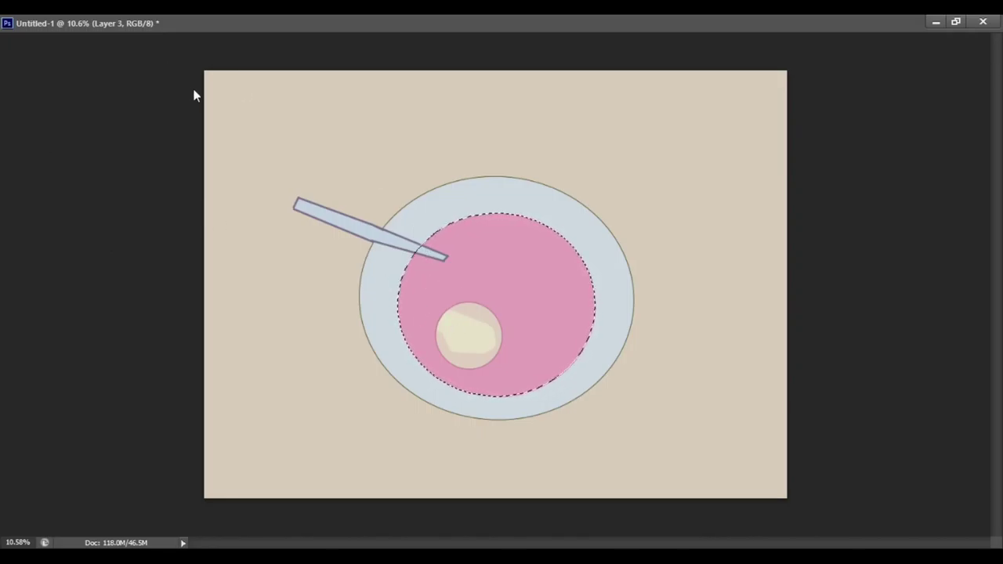
mouse_move(435, 329)
left_mouse_down()
mouse_move(497, 369)
mouse_move(538, 337)
mouse_move(571, 286)
mouse_move(537, 253)
mouse_move(462, 226)
mouse_move(416, 277)
mouse_move(485, 266)
mouse_move(541, 310)
left_mouse_up()
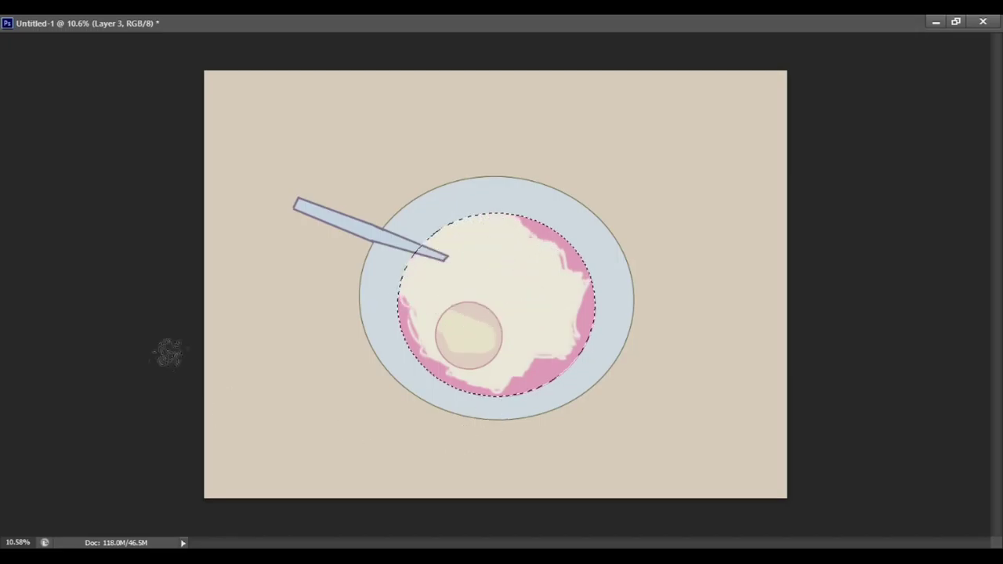
key("ctrl+d")
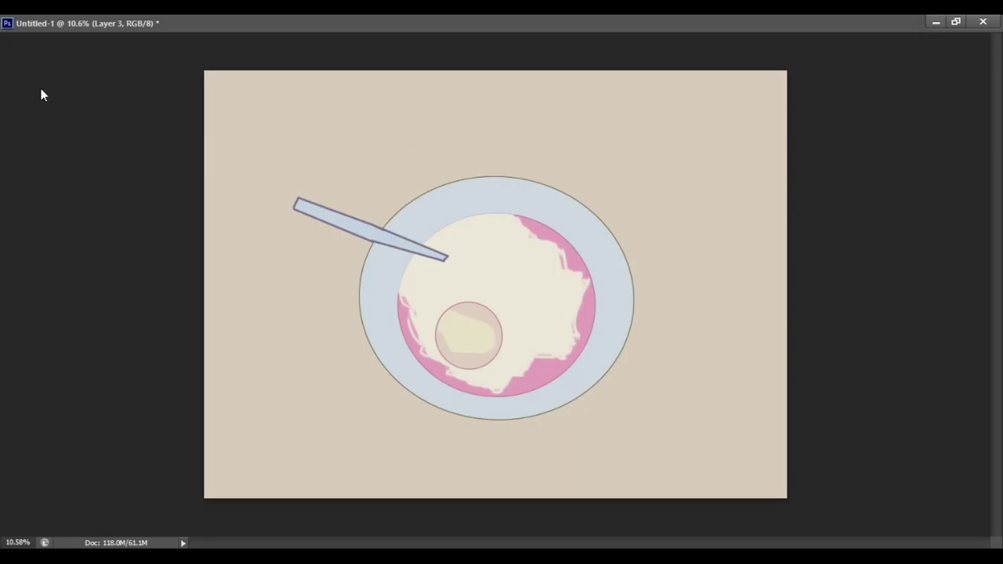
left_click_drag(392, 327, 411, 332)
Repaint the pink and cream inner-rim edges and softly lighten the rim near the spoon tip.
mouse_move(491, 377)
left_mouse_down()
mouse_move(509, 390)
mouse_move(572, 331)
mouse_move(576, 305)
mouse_move(564, 240)
mouse_move(484, 215)
left_mouse_up()
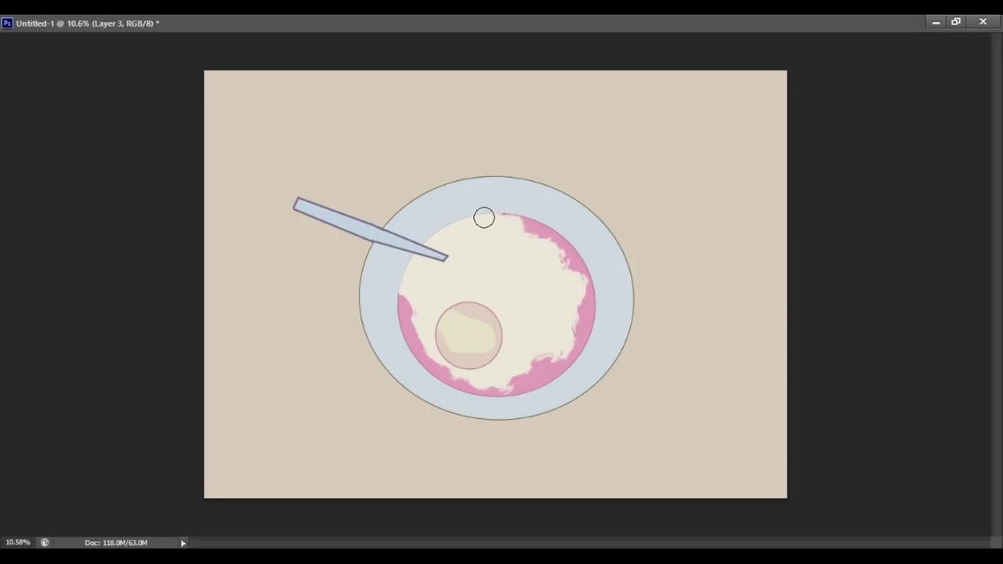
left_click_drag(412, 314, 410, 304)
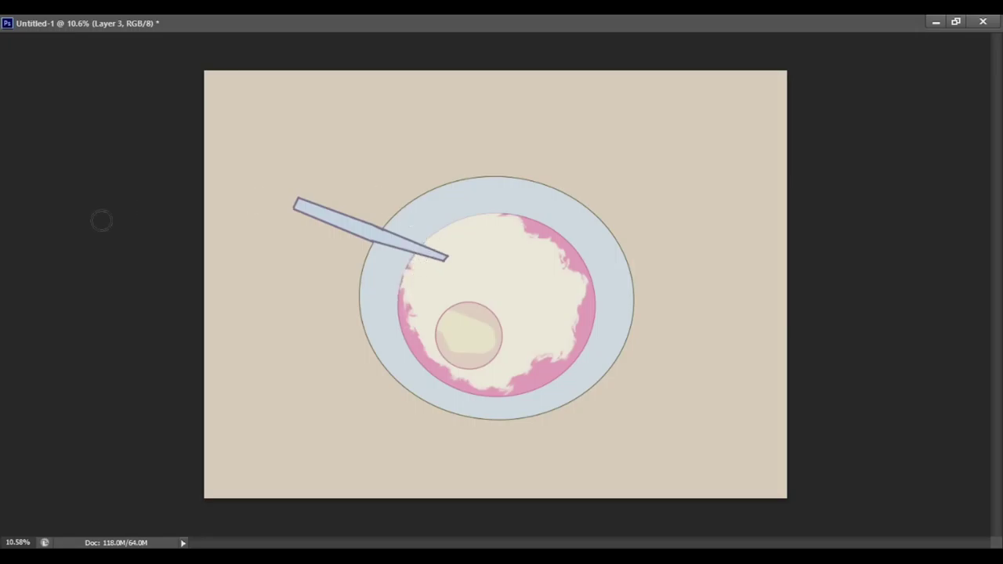
left_click_drag(522, 214, 566, 238)
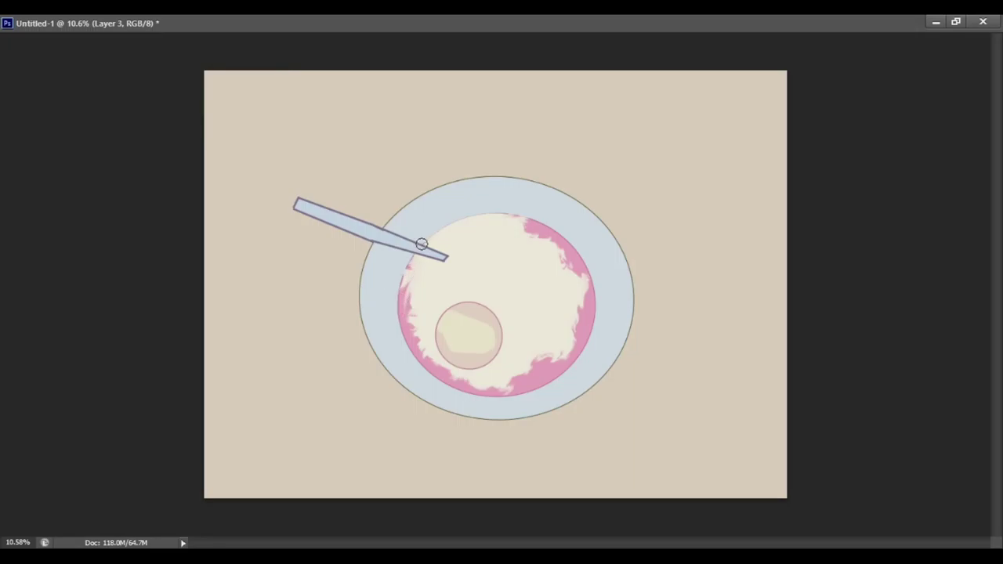
key("bracketright")
key("bracketright")
key("bracketright")
left_click_drag(411, 268, 393, 309)
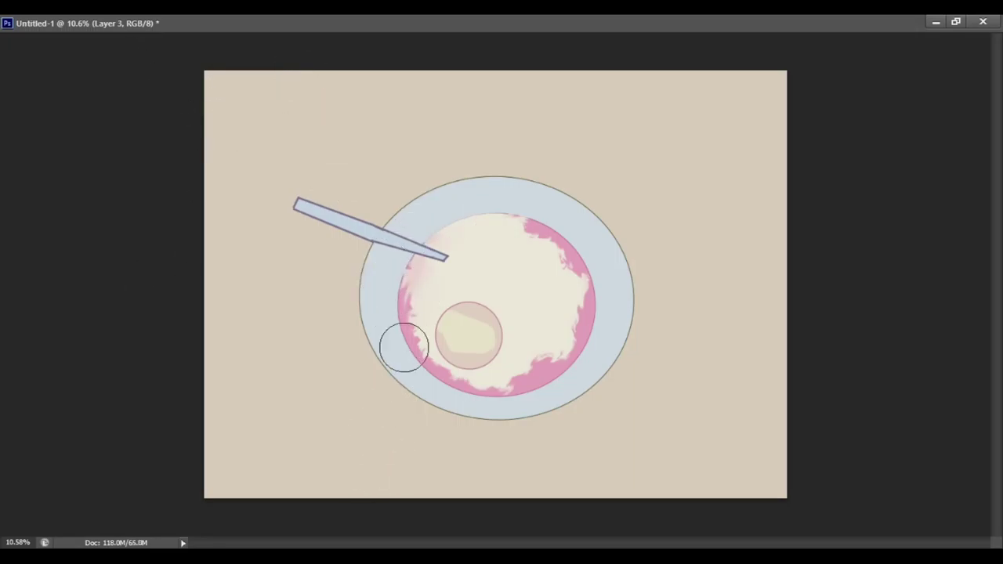
left_click_drag(412, 252, 497, 213)
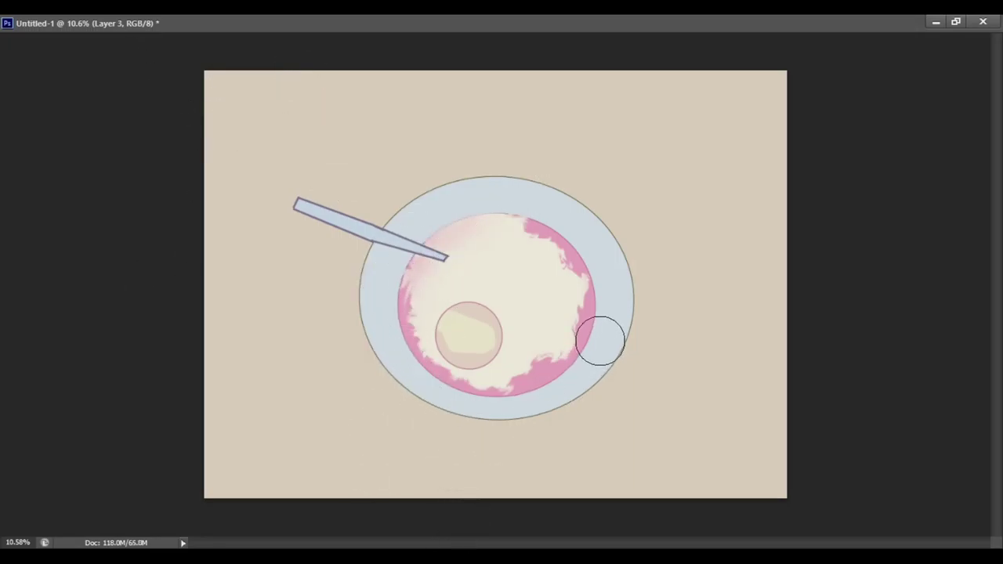
left_click_drag(600, 340, 595, 340)
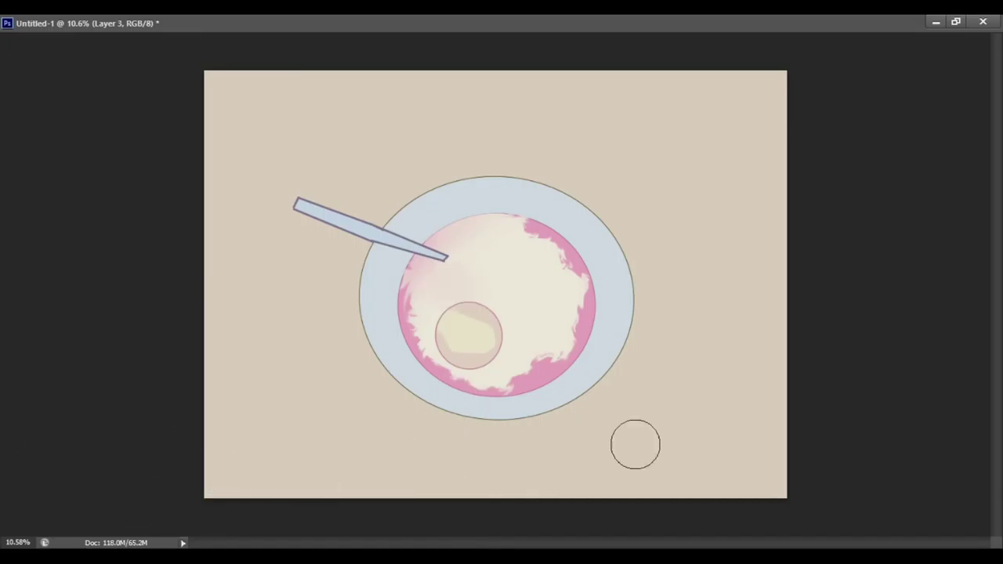
Paint a highlight along the top edge of the spoon handle.
key("alt+bracketleft")
key("period")
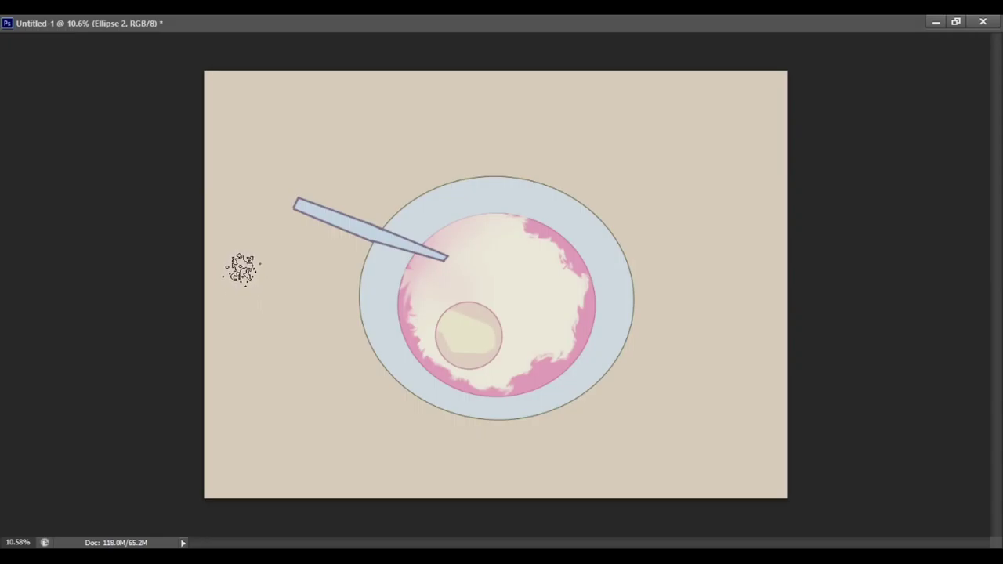
key("alt+bracketleft")
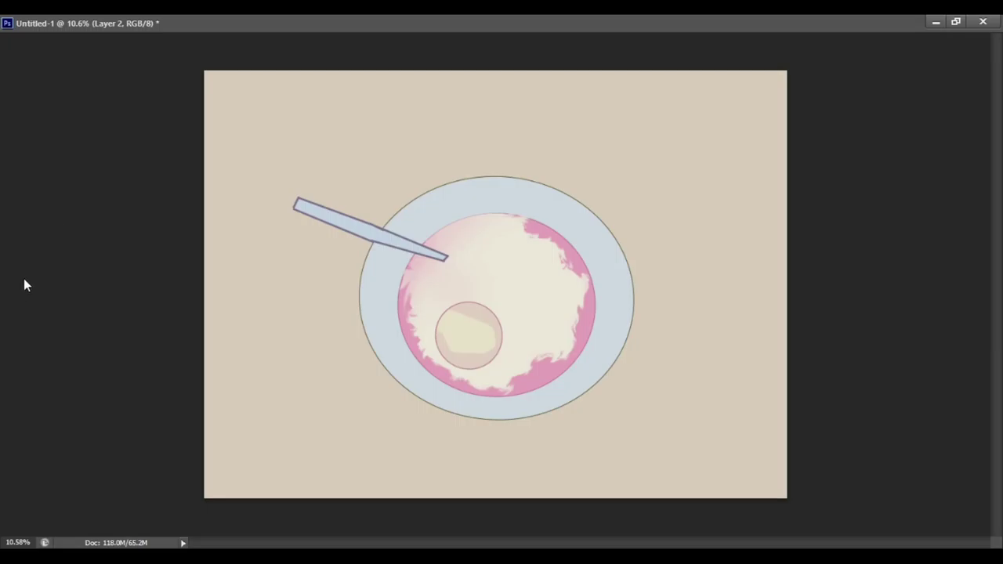
left_click_drag(301, 201, 446, 257)
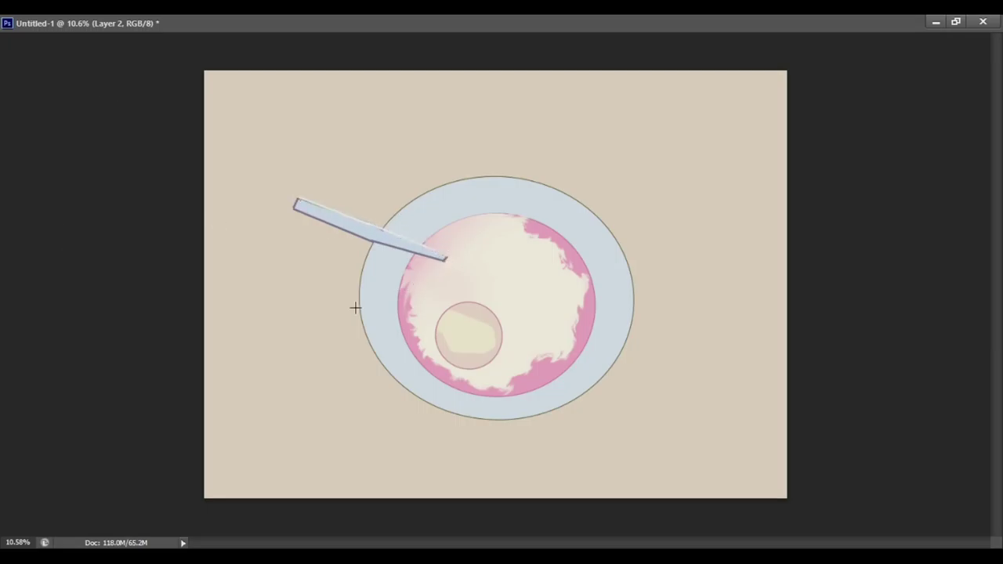
key("alt+[")
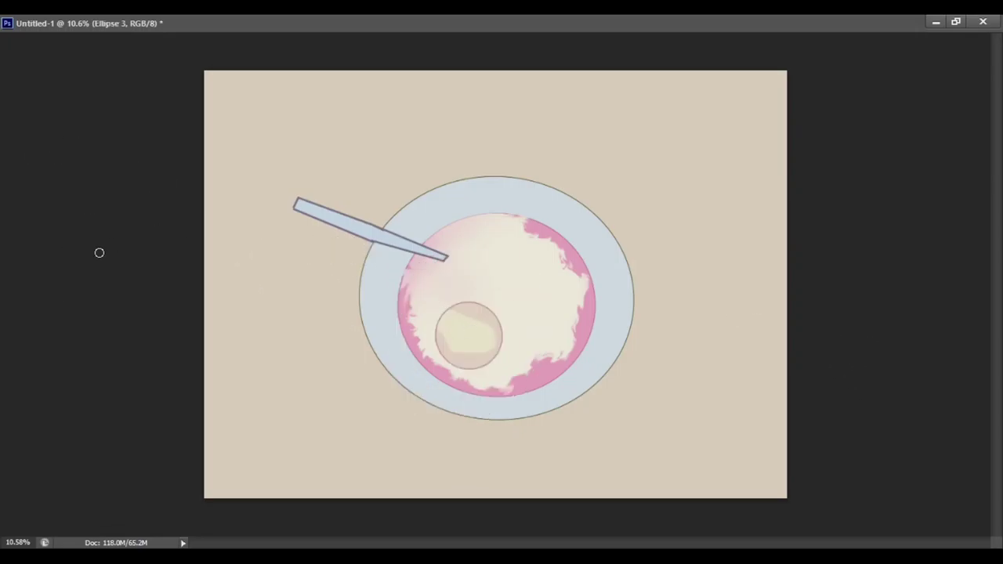
Lighten the ball to beige and dab a white highlight near its top for a pearl look.
left_click_drag(464, 335, 478, 326)
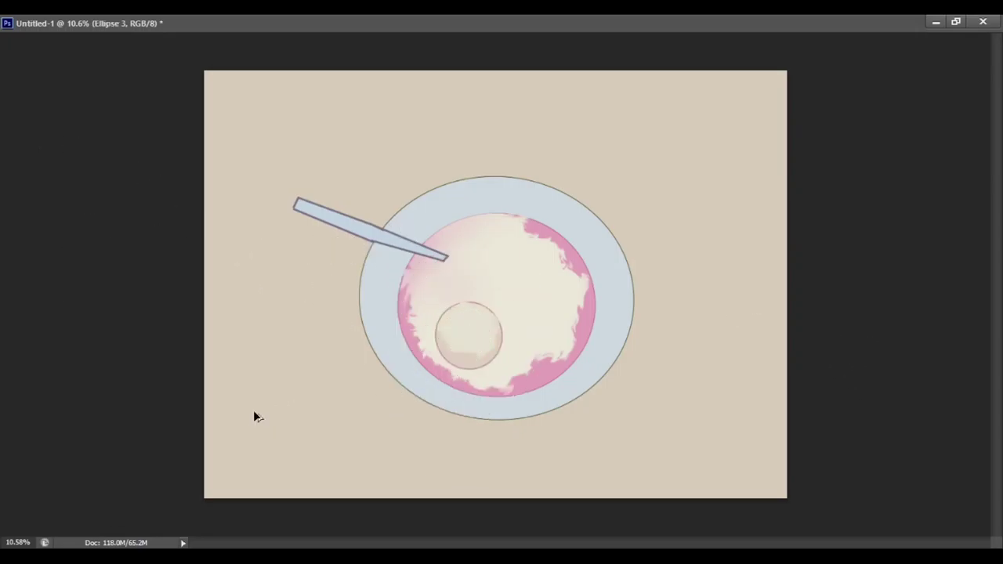
key("ctrl+alt+z")
key("ctrl+alt+z")
key("ctrl+alt+z")
key("ctrl+alt+z")
key("ctrl+shift+z")
key("ctrl+shift+z")
key("ctrl+shift+z")
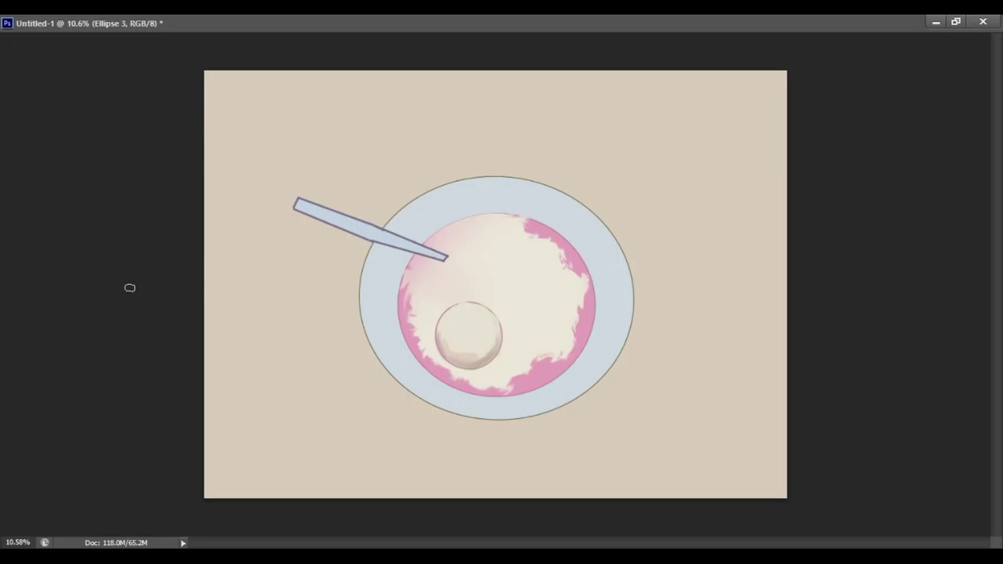
left_click_drag(481, 311, 497, 408)
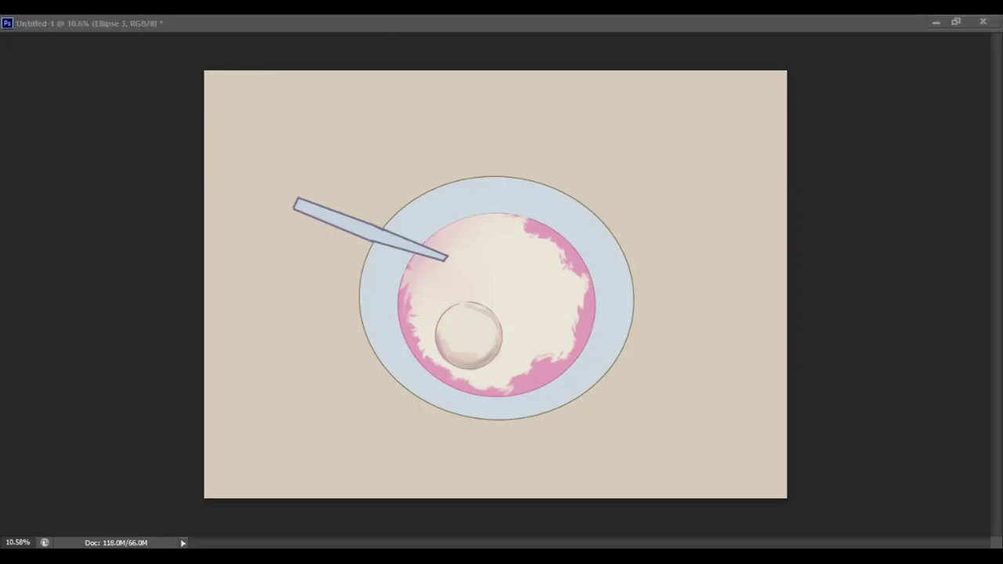
left_click(175, 291)
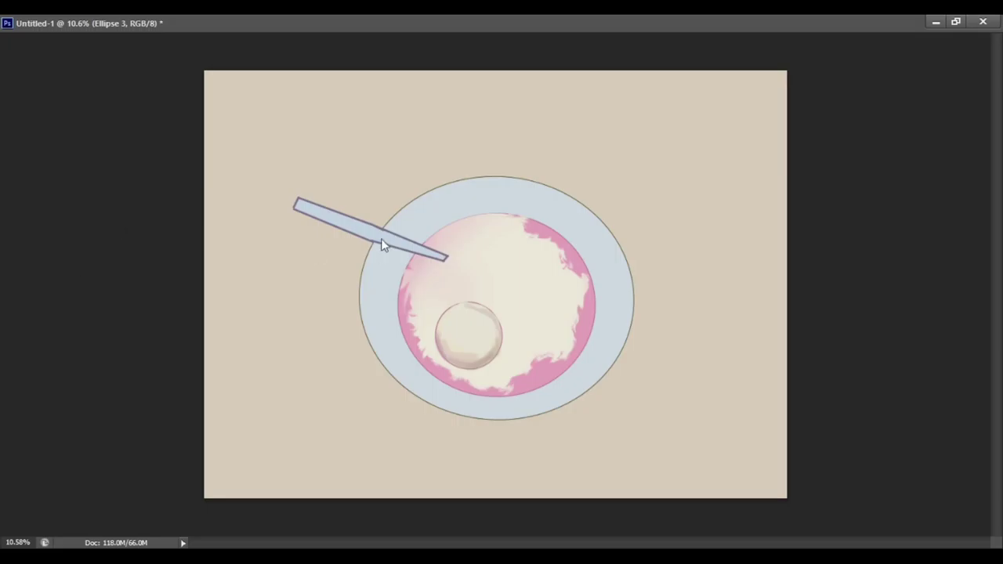
left_click(474, 320)
key("alt+bracketleft")
key("ctrl+comma")
key("ctrl+comma")
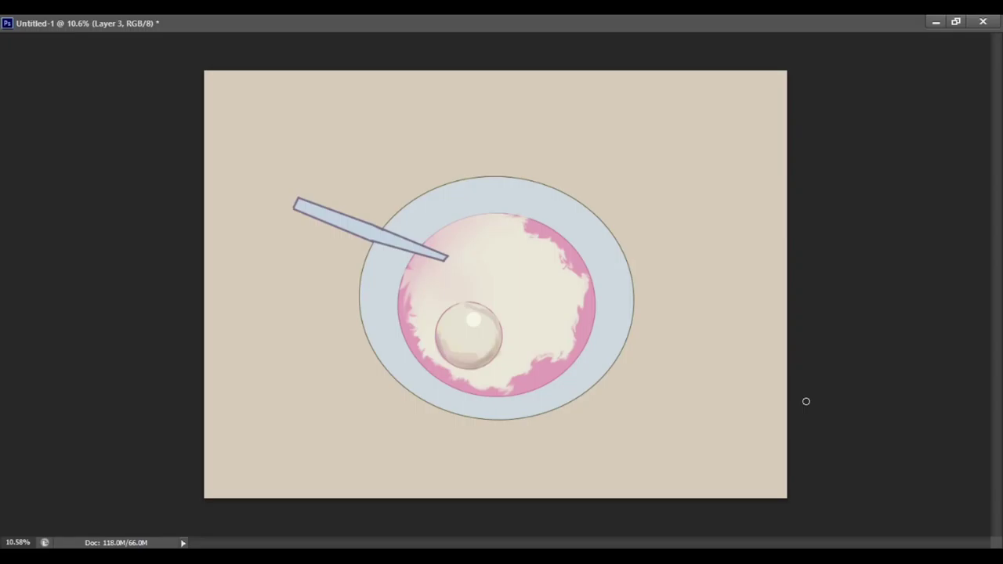
key("l")
key("alt+bracketleft")
key("alt+bracketright")
key("alt+bracketright")
mouse_move(470, 248)
left_mouse_down()
mouse_move(477, 265)
mouse_move(467, 255)
mouse_move(453, 265)
mouse_move(486, 280)
left_mouse_up()
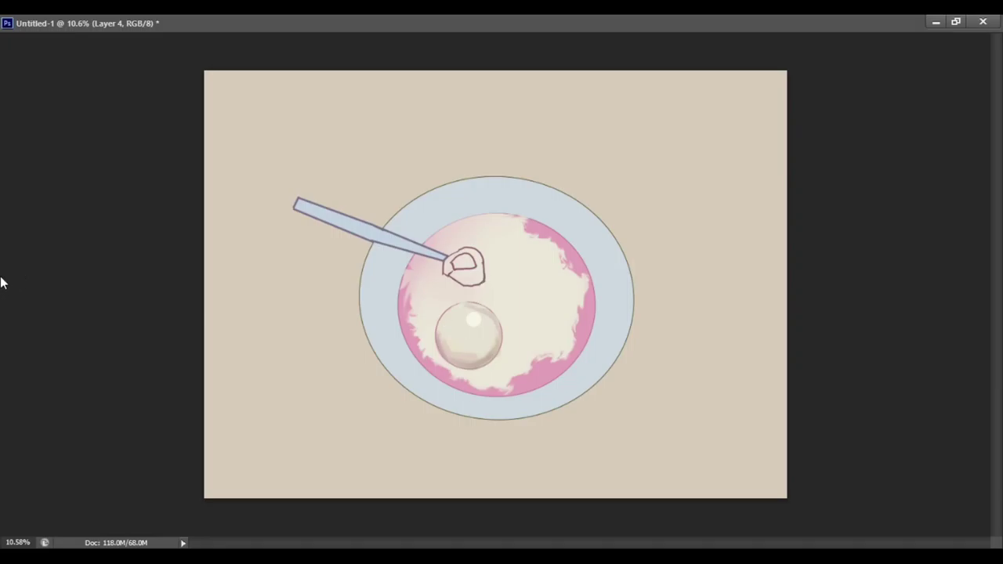
key("ctrl+alt+z")
key("ctrl+alt+z")
key("ctrl+alt+z")
key("ctrl+alt+z")
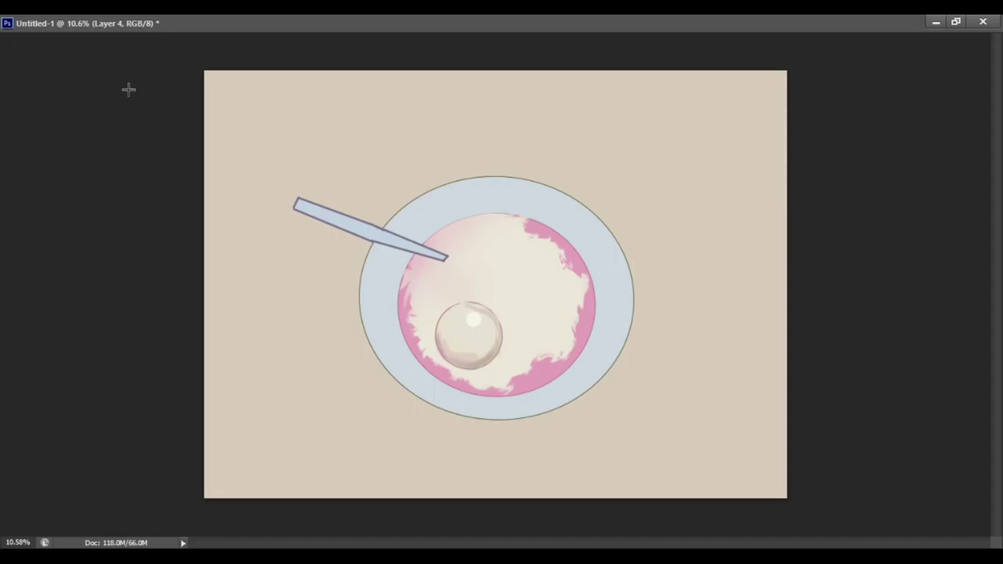
Draw a small rectangle below the spoon tip, fill it light blue, and nudge it into place.
left_click(251, 190)
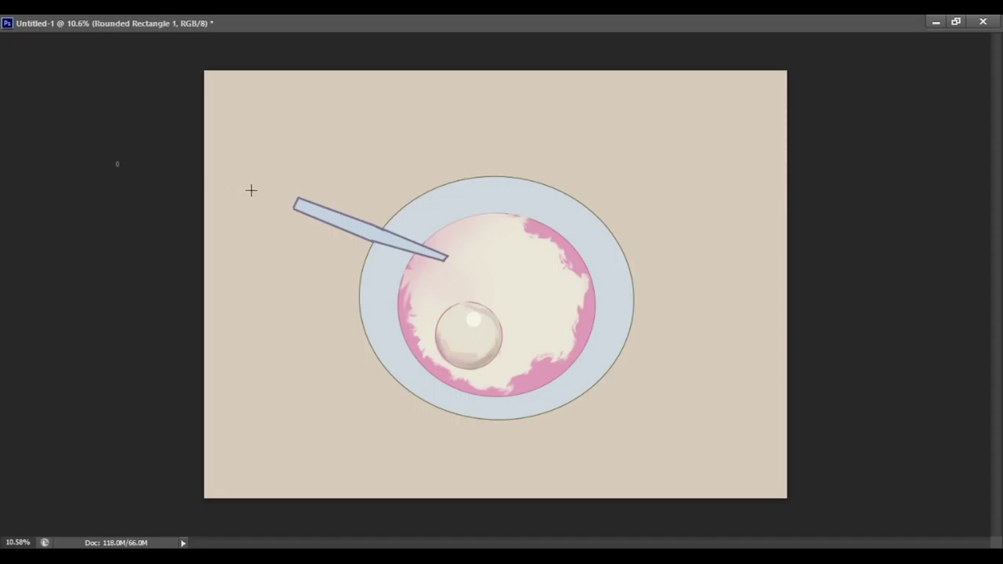
left_click(214, 103)
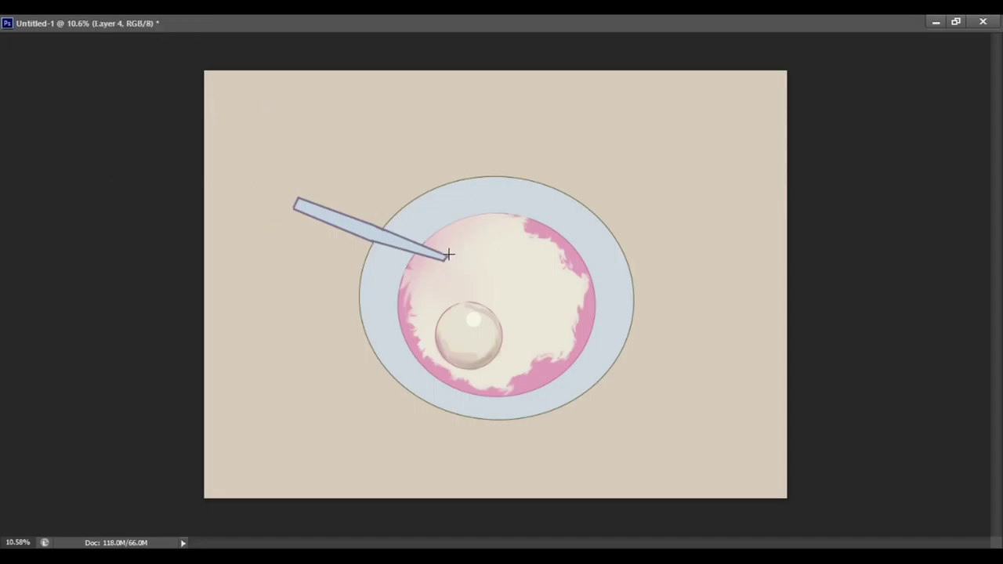
left_click_drag(449, 258, 473, 277)
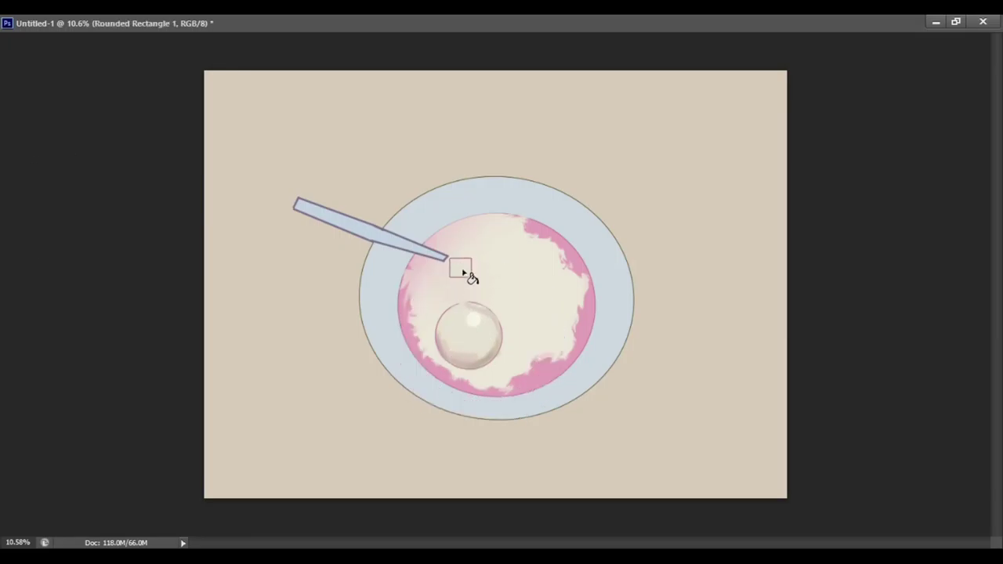
key("b")
key("alt+BackSpace")
left_click(442, 249)
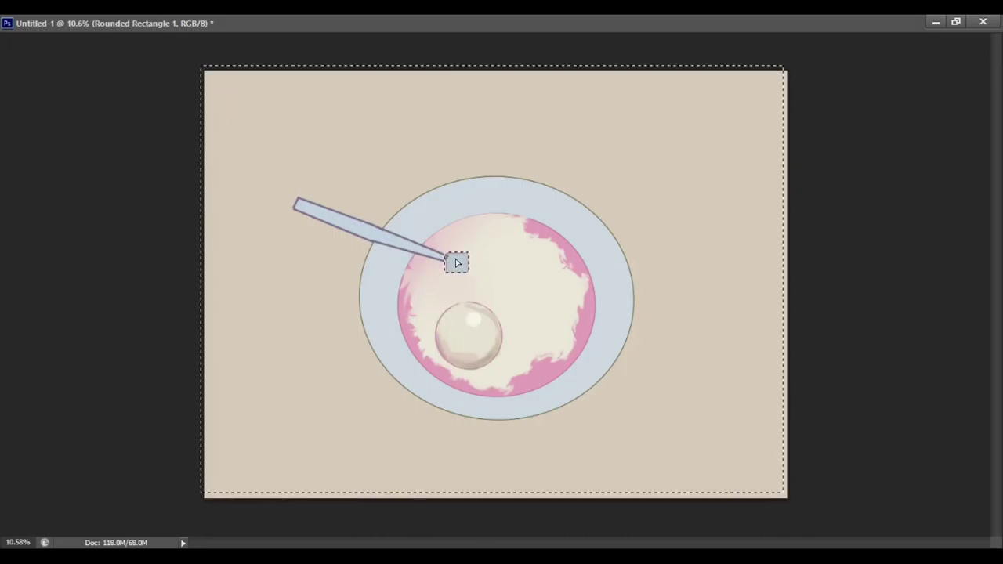
left_click_drag(448, 307, 451, 311)
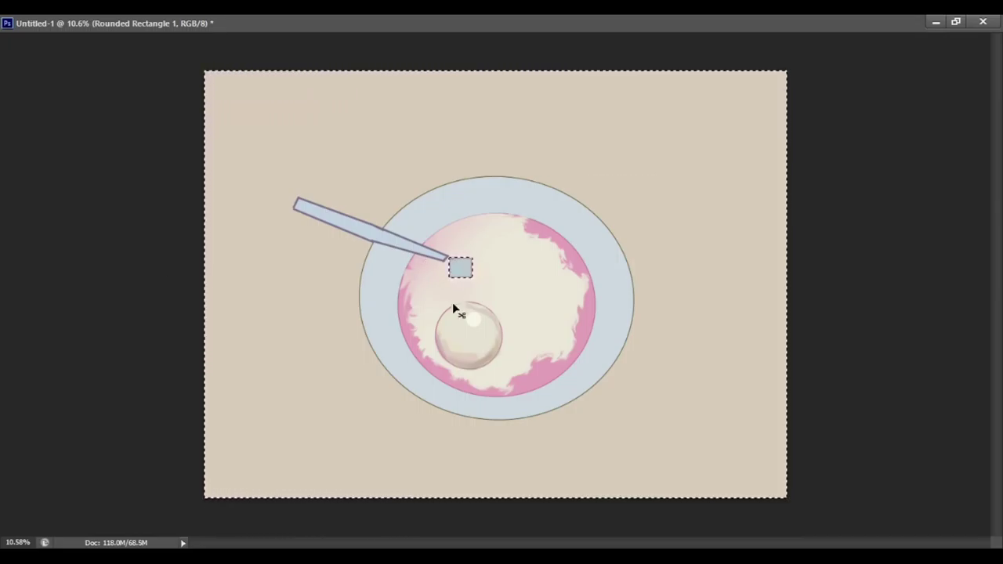
key("ctrl+d")
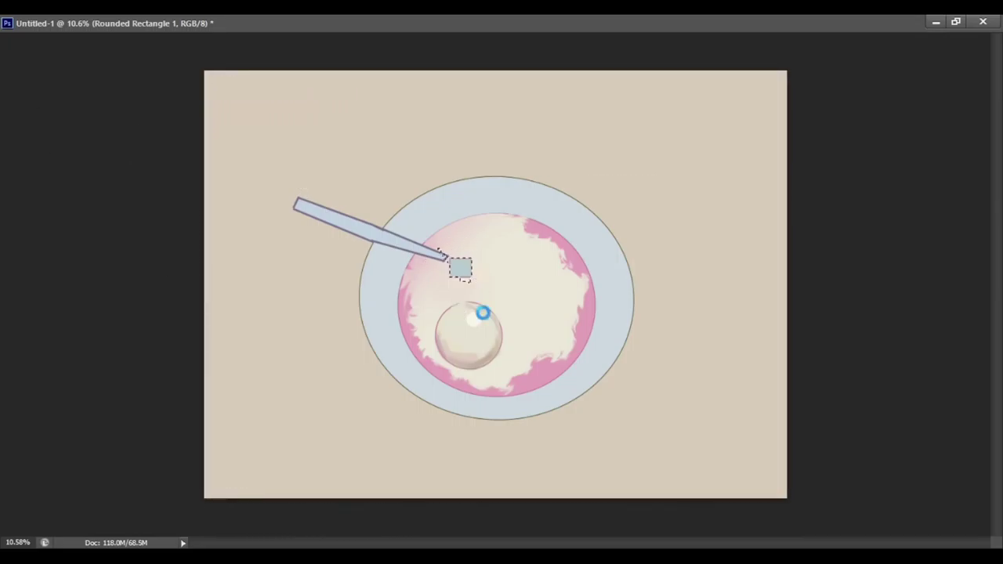
left_click_drag(449, 257, 473, 279)
key("ctrl+d")
key("alt+bracketleft")
key("alt+bracketleft")
Draw a tall rounded rectangle beside the spoon tip, tilt it diagonally, and fill it light blue.
left_click_drag(491, 248, 516, 294)
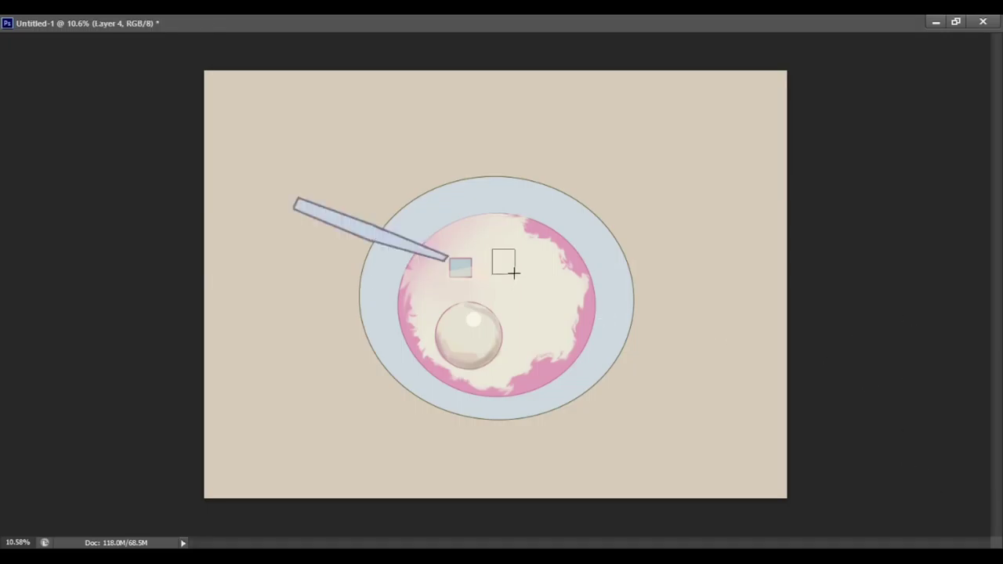
key("v")
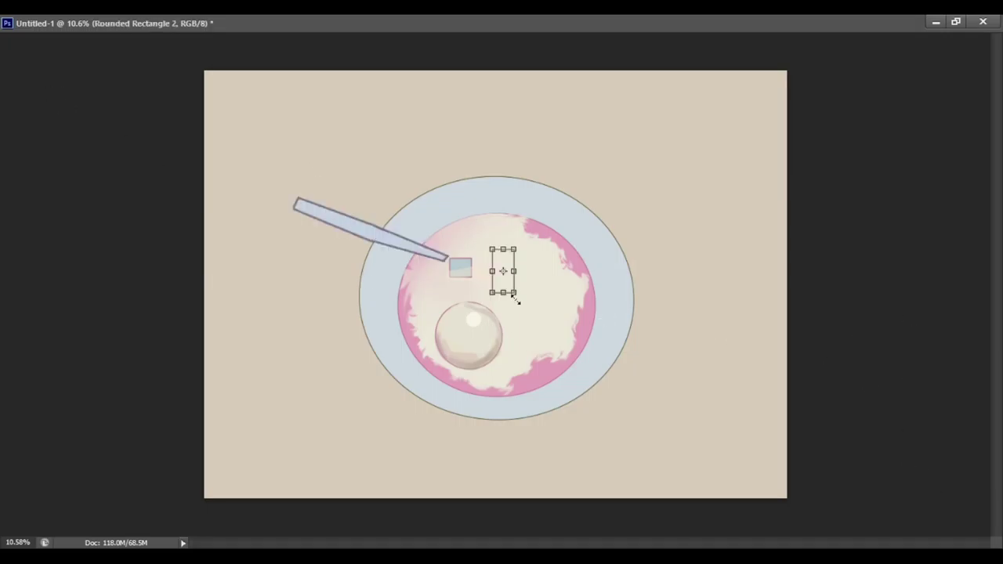
mouse_move(519, 305)
left_mouse_down()
mouse_move(544, 271)
mouse_move(531, 278)
mouse_move(533, 264)
left_mouse_up()
key("Return")
left_click(514, 269)
Try grey shading on the tilted block, undo it, and deselect.
left_click_drag(533, 290, 534, 287)
mouse_move(490, 252)
left_mouse_down()
mouse_move(507, 280)
mouse_move(531, 249)
left_mouse_up()
key("ctrl+z")
key("ctrl+d")
key("b")
key("alt+bracketleft")
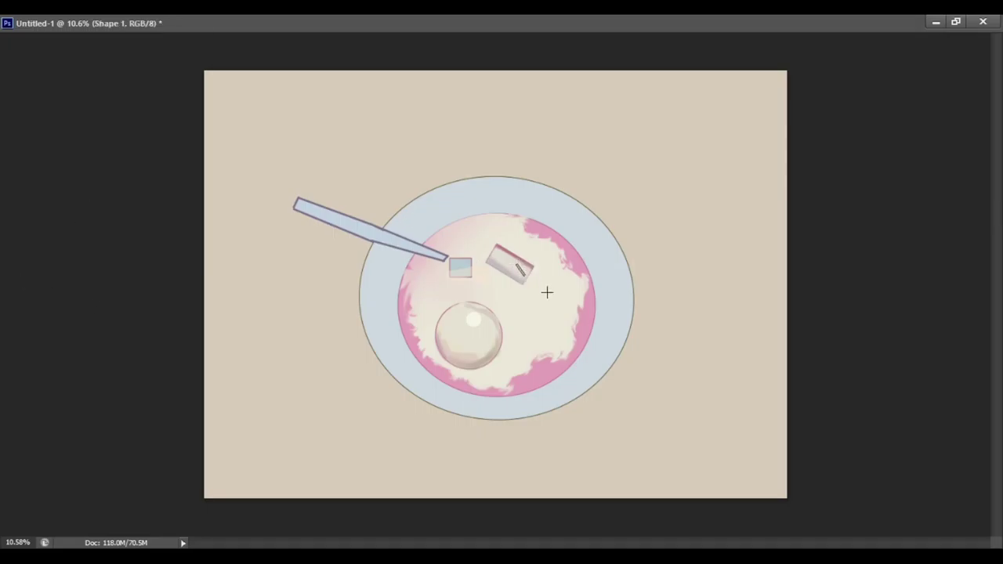
key("alt+bracketright")
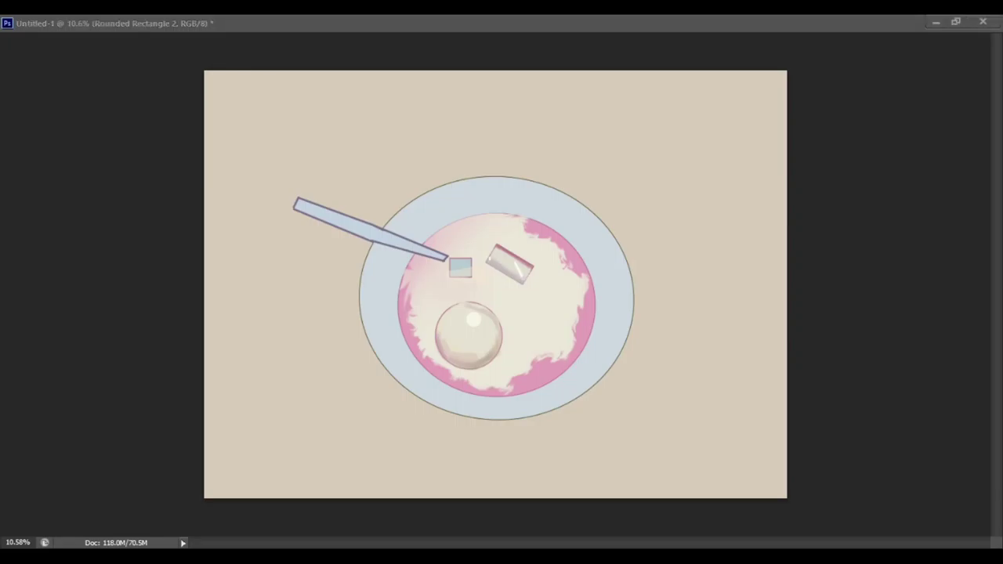
left_click(45, 152)
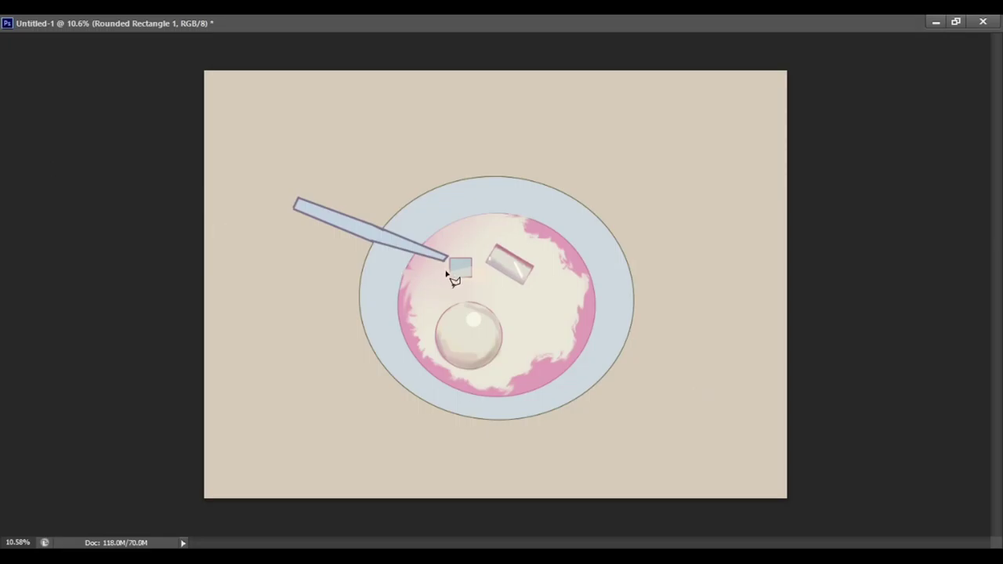
Delete the blue square and shade a hexagonal ice cube at the spoon tip in grey.
mouse_move(438, 269)
left_mouse_down()
mouse_move(447, 279)
mouse_move(458, 272)
mouse_move(445, 282)
mouse_move(474, 261)
mouse_move(445, 252)
left_mouse_up()
key("Delete")
mouse_move(444, 251)
left_mouse_down()
mouse_move(471, 257)
mouse_move(459, 262)
left_mouse_up()
left_click_drag(460, 276, 461, 264)
key("ctrl+d")
left_click_drag(455, 261, 473, 302)
left_click_drag(453, 269, 463, 268)
Darken the spoon handle's lower edge with a brush stroke, retrying after undos.
key("ctrl+z")
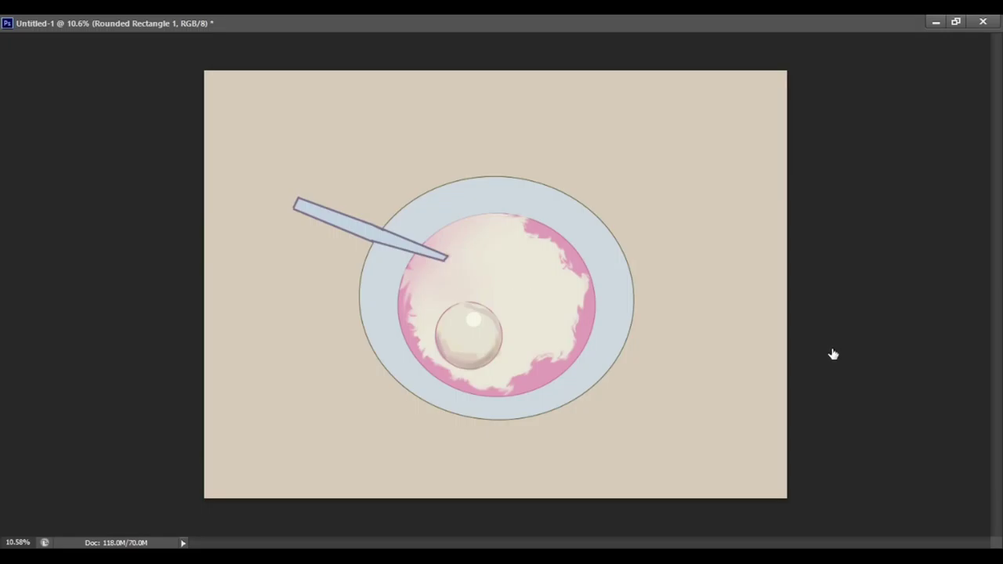
key("ctrl+z")
key("ctrl+z")
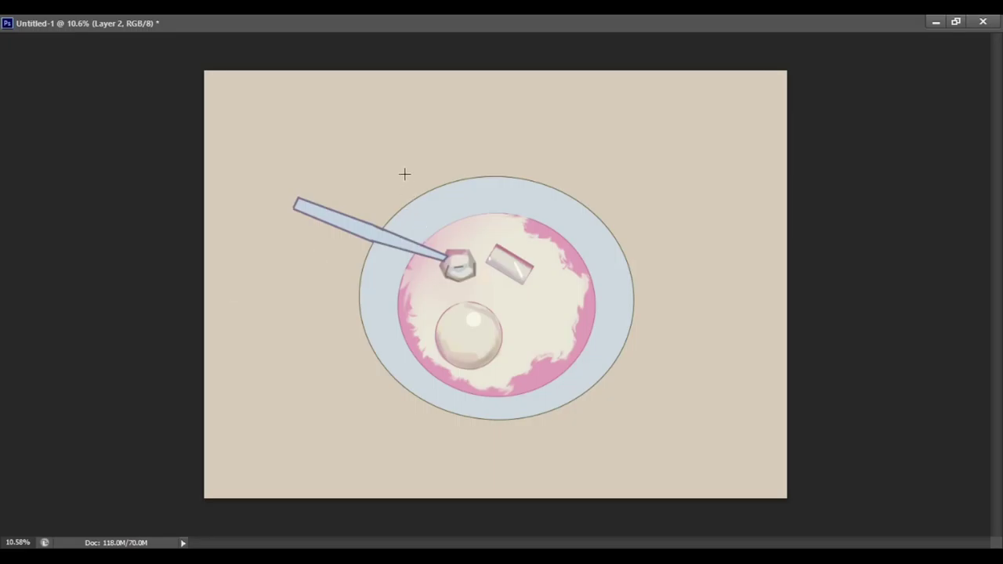
left_click_drag(295, 208, 353, 232)
key("ctrl+alt+z")
key("ctrl+alt+z")
key("ctrl+shift+z")
left_click_drag(294, 206, 443, 257)
key("ctrl+z")
key("ctrl+z")
Add a light highlight at the spoon tip and darken the handle's upper edge.
left_click_drag(294, 201, 315, 199)
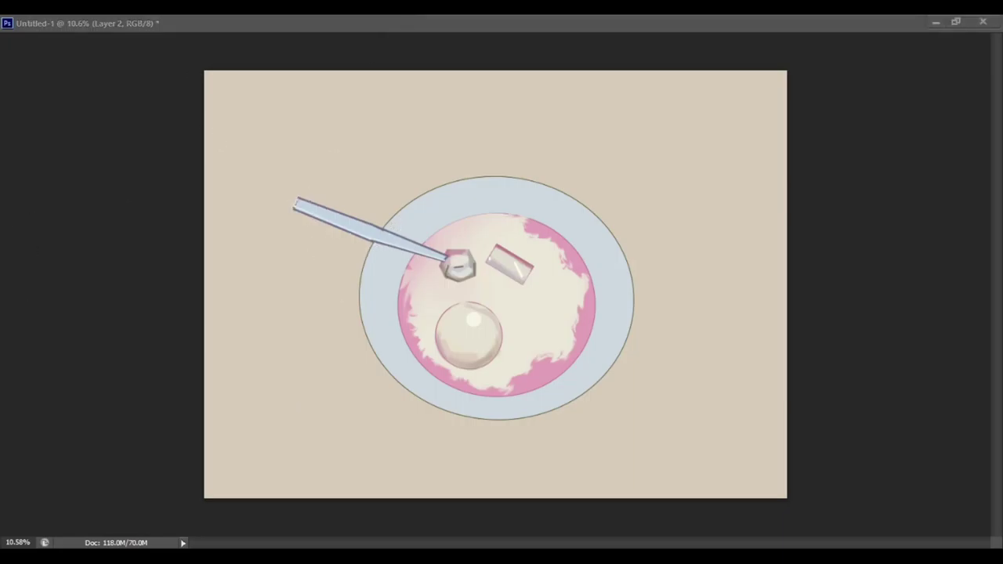
key("alt+bracketright")
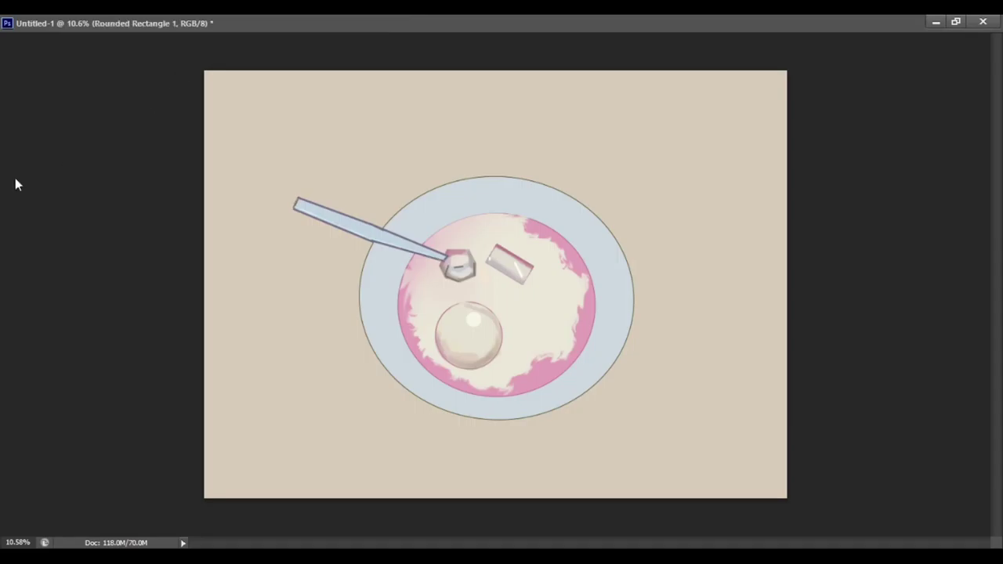
key("alt+bracketleft")
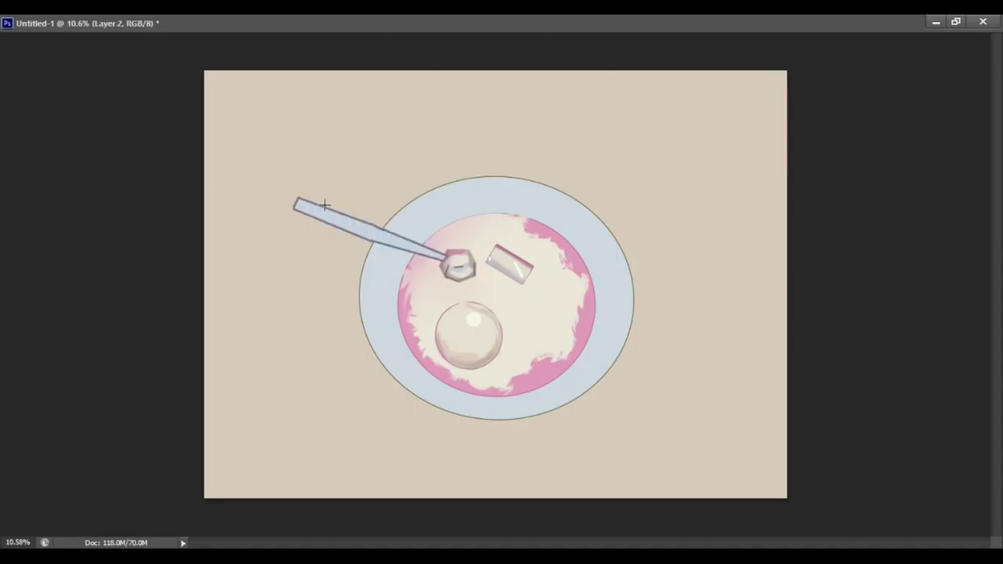
left_click_drag(297, 201, 444, 256)
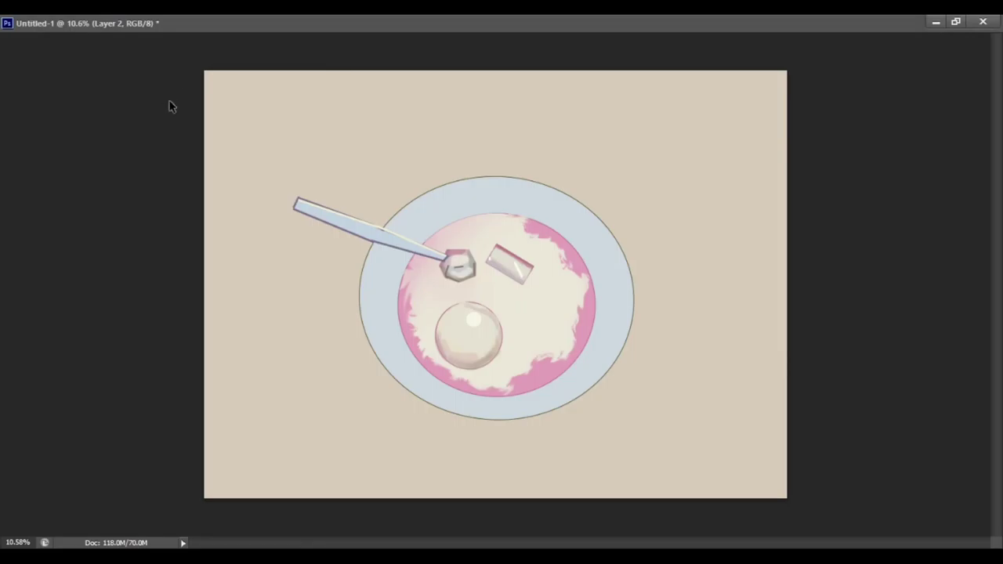
key("alt+bracketleft")
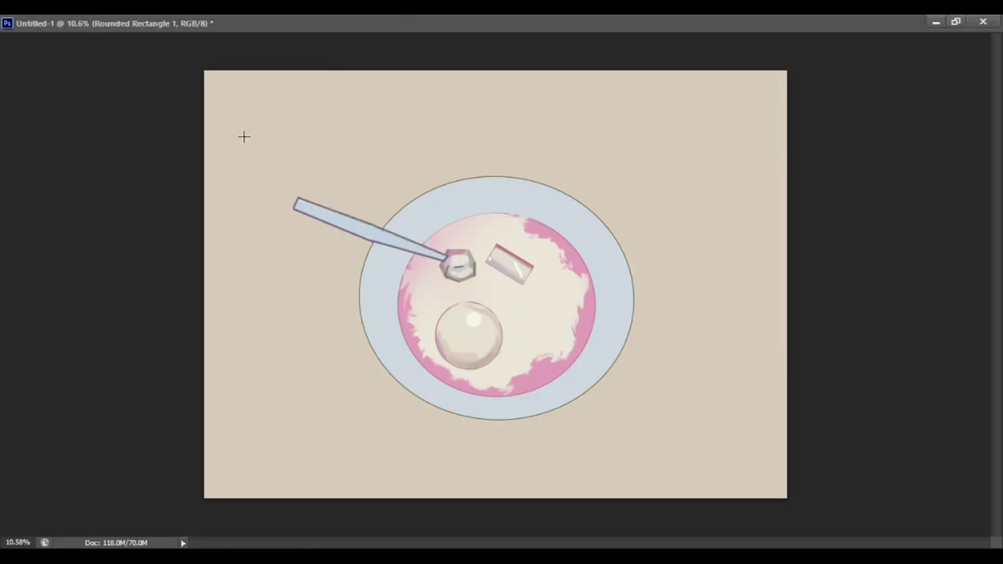
key("alt+bracketleft")
key("alt+bracketright")
key("alt+bracketleft")
key("alt+bracketleft")
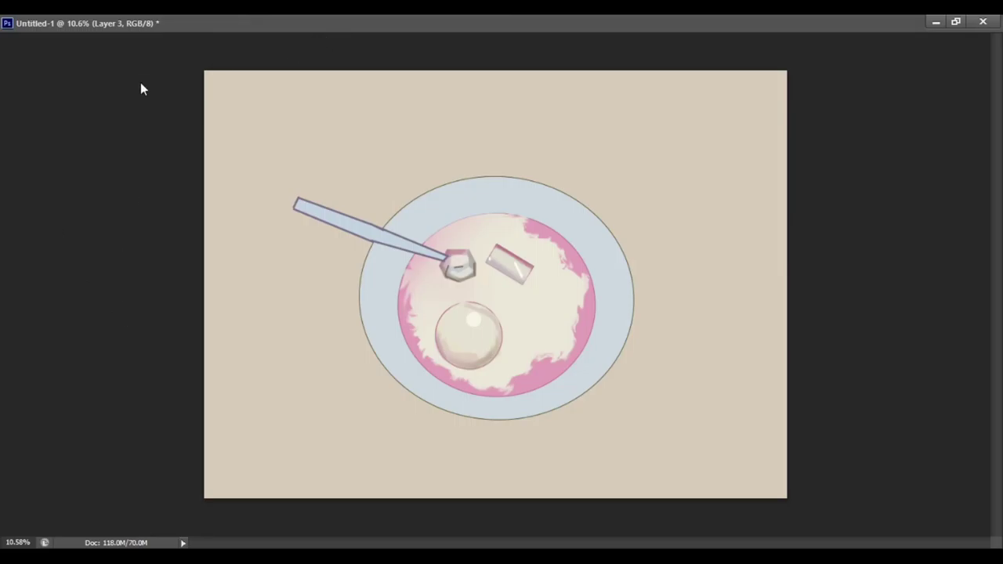
Dab two small dark dots on the pink rim.
key("alt+bracketleft")
left_click(588, 308)
left_click(577, 271)
Outline the upper bowl rim with a polygonal lasso selection.
key("alt+bracketleft")
key("alt+bracketleft")
key("alt+bracketleft")
left_click(375, 243)
left_click(406, 276)
left_click(594, 321)
left_click(646, 308)
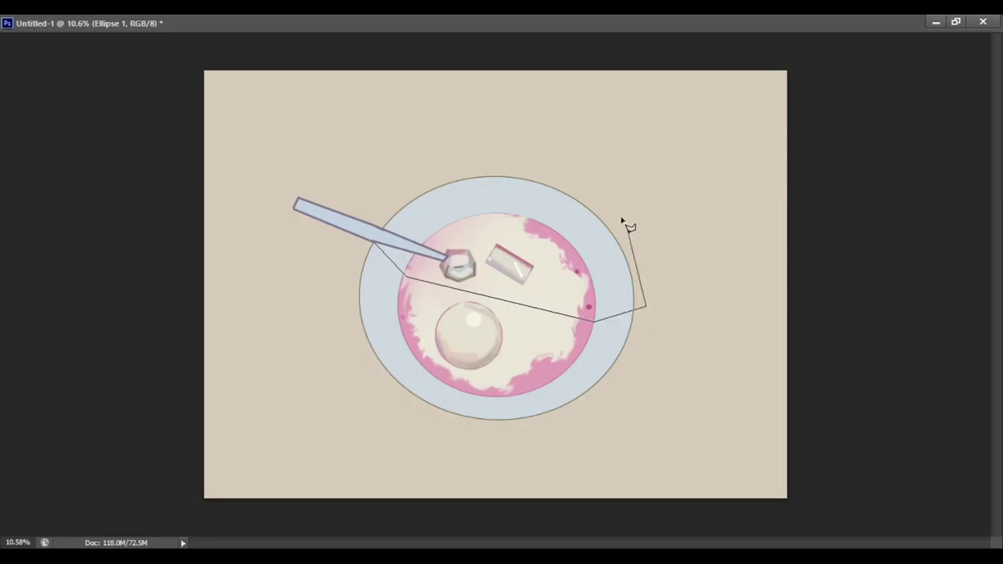
left_click(615, 184)
left_click(430, 147)
left_click(376, 245)
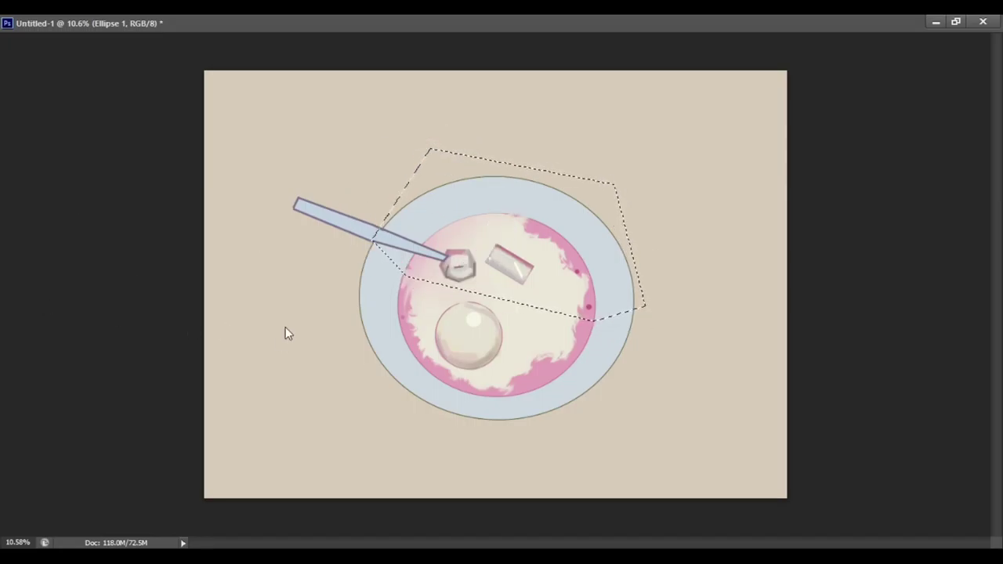
Try a dark blue-grey fill on the rim selection, undoing and reselecting it.
key("b")
key("alt+BackSpace")
key("ctrl+d")
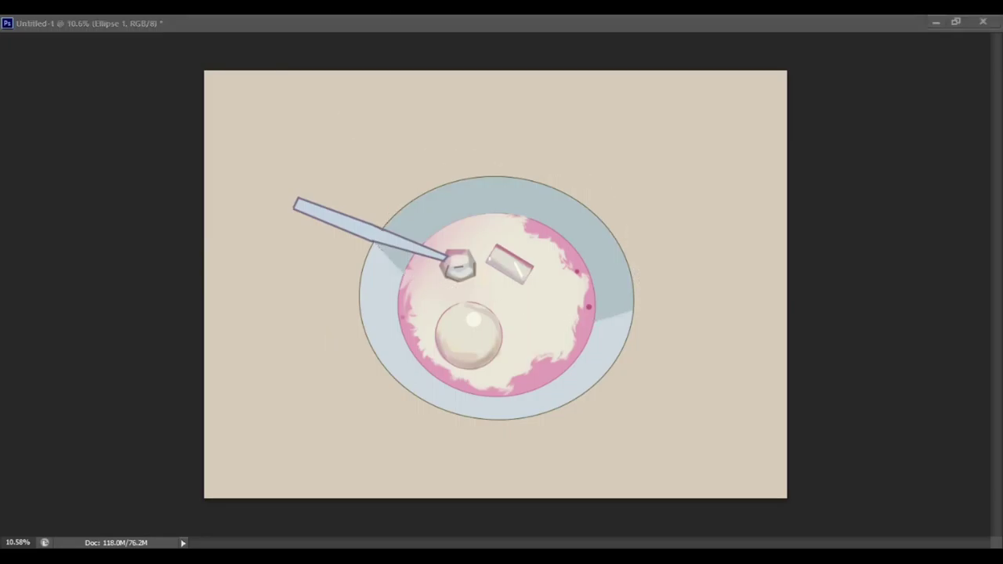
key("ctrl+shift+d")
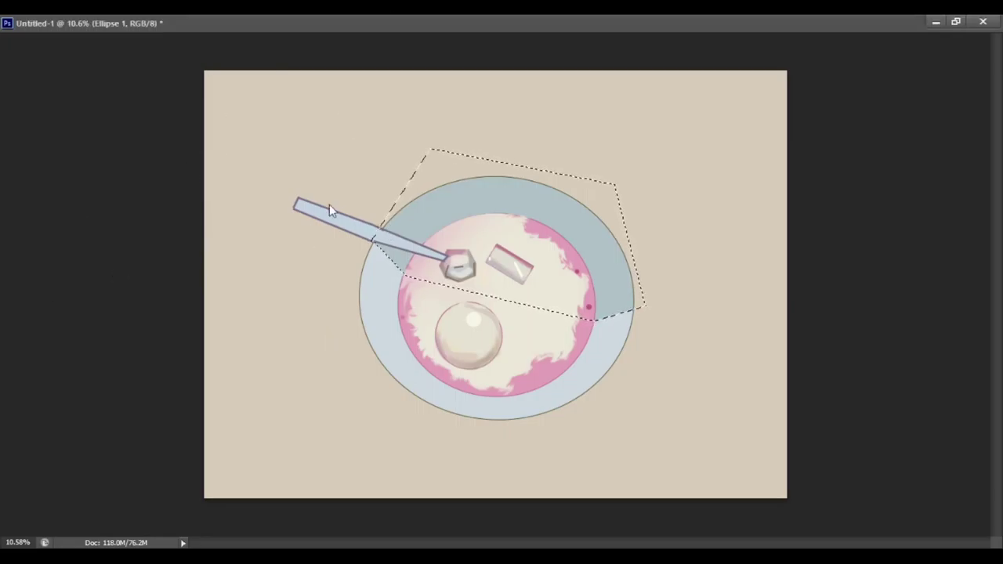
key("ctrl+d")
key("ctrl+shift+d")
key("Delete")
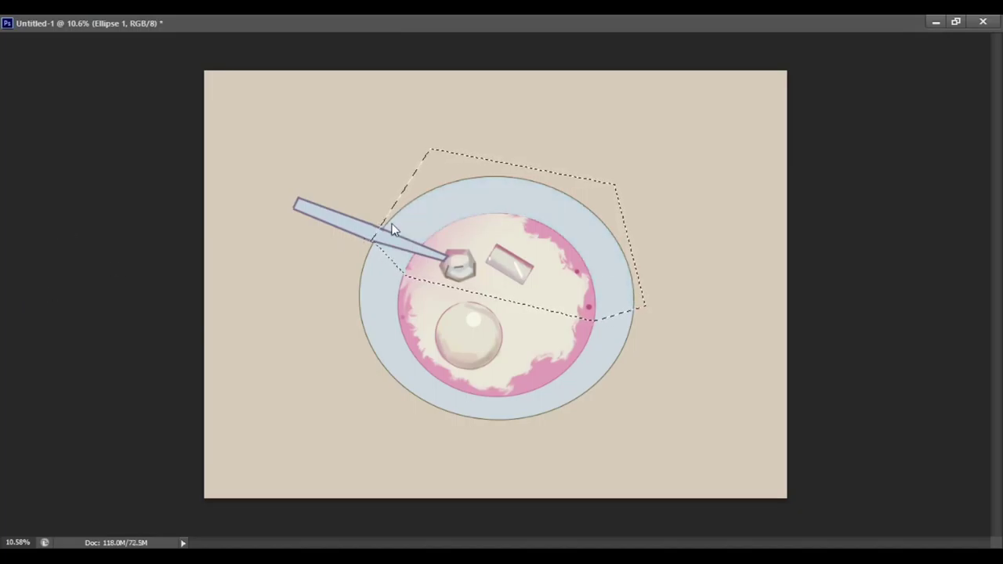
key("ctrl+z")
key("ctrl+d")
key("ctrl+shift+d")
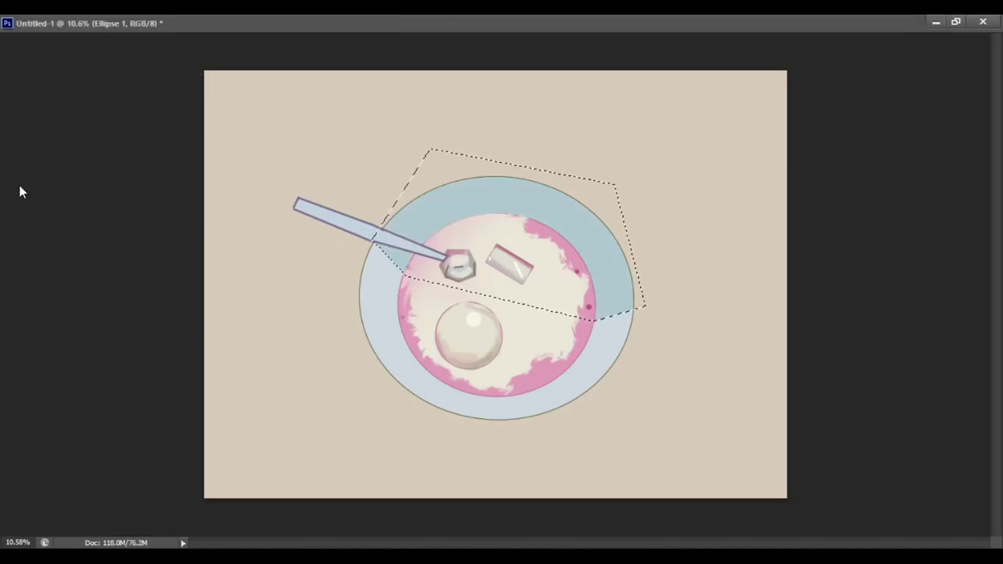
mouse_move(571, 330)
left_mouse_down()
mouse_move(601, 271)
mouse_move(616, 340)
mouse_move(607, 276)
mouse_move(603, 335)
left_mouse_up()
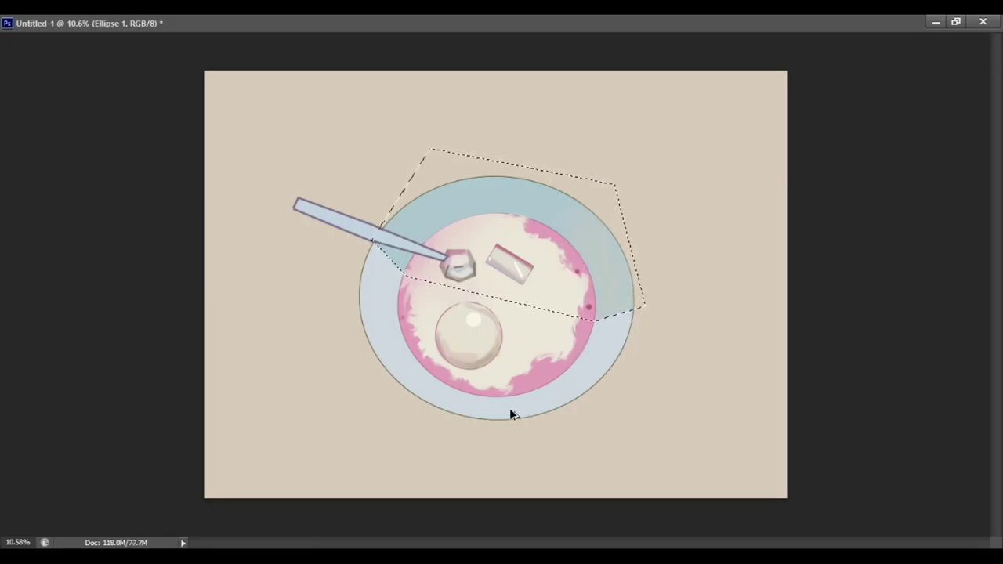
key("alt+BackSpace")
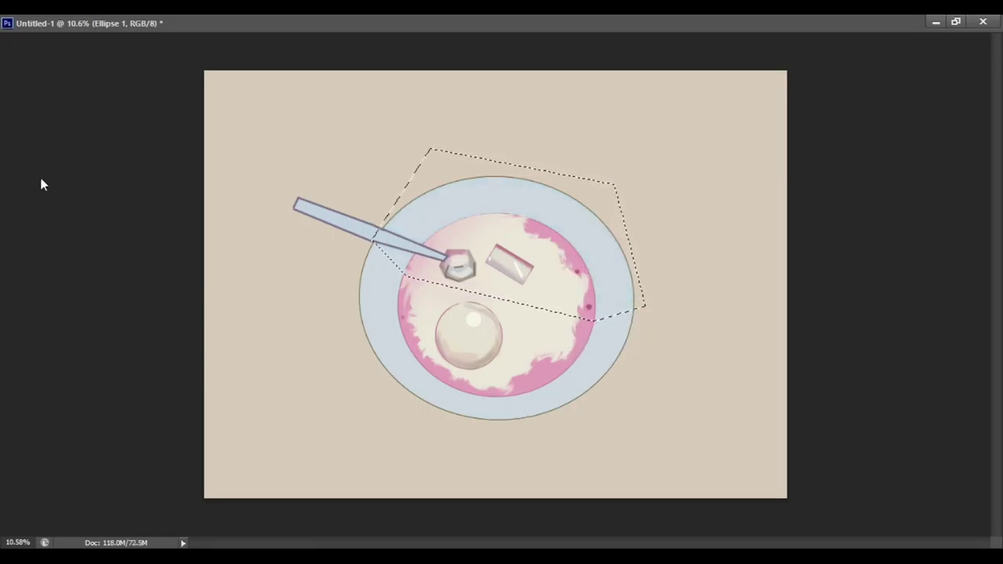
Fill the upper rim selection teal with the Paint Bucket and deselect.
key("g")
left_click(531, 207)
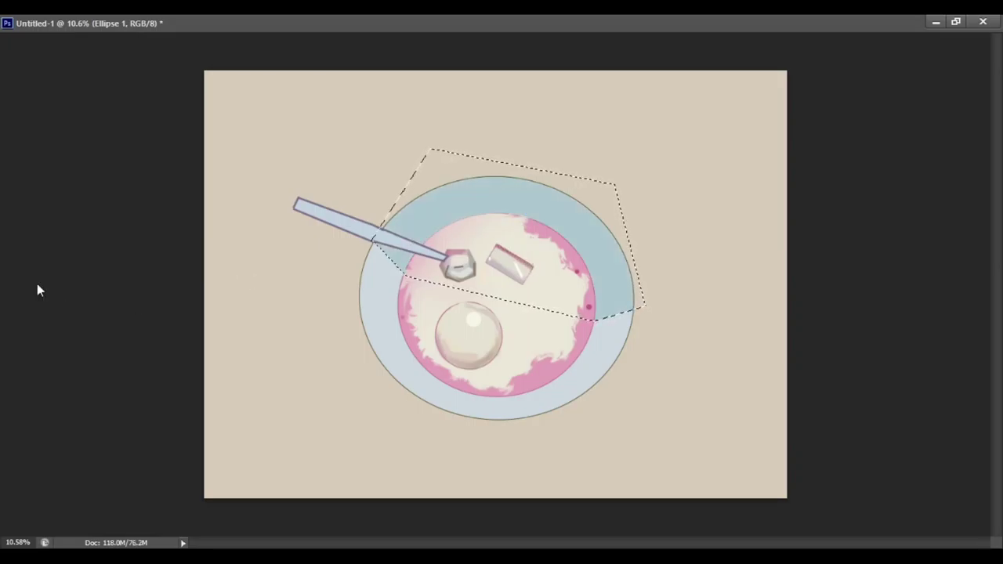
key("b")
key("ctrl+z")
key("g")
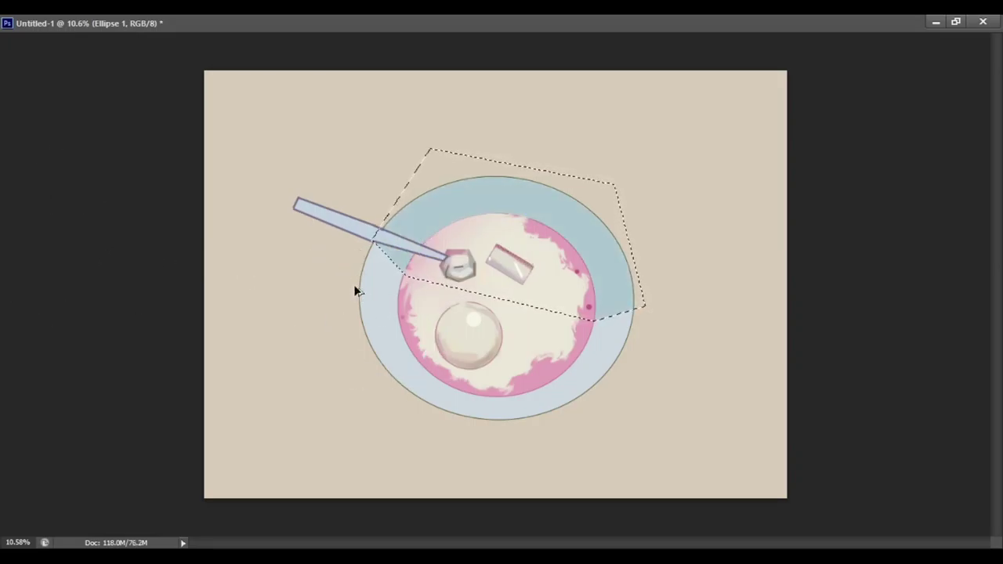
key("ctrl+z")
left_click(439, 228)
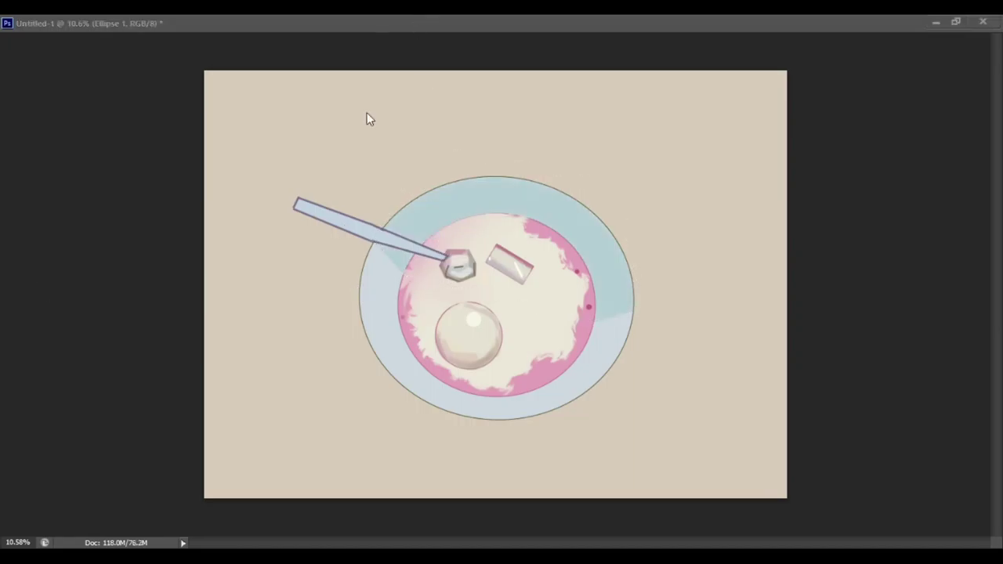
key("ctrl+d")
Fill a triangular lasso along the spoon edge with a darker shadow shade.
left_click(134, 101)
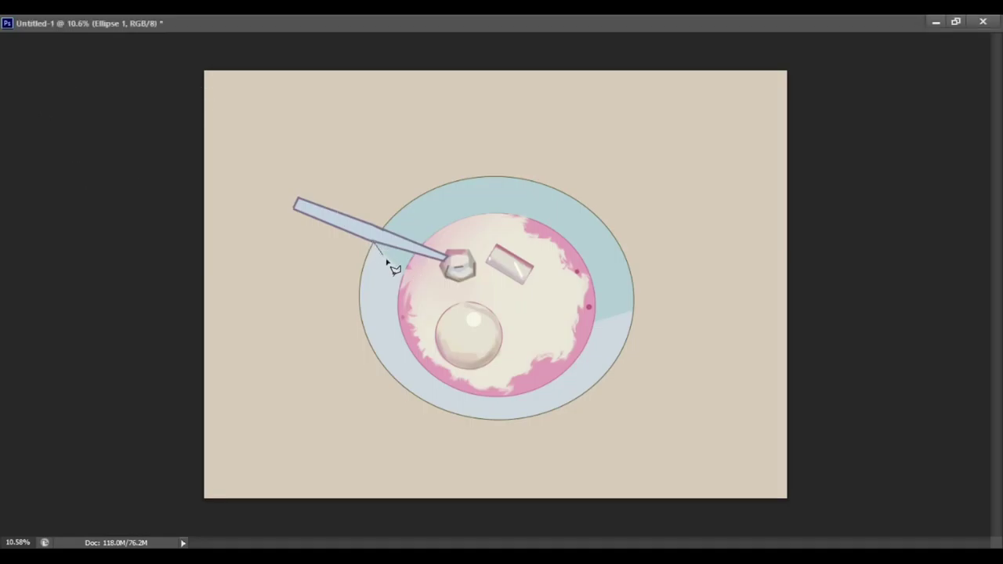
left_click(405, 275)
left_click(427, 255)
double_click(395, 239)
key("alt+BackSpace")
key("ctrl+d")
Begin outlining a shadow area on the bowl's lower rim.
left_click(183, 129)
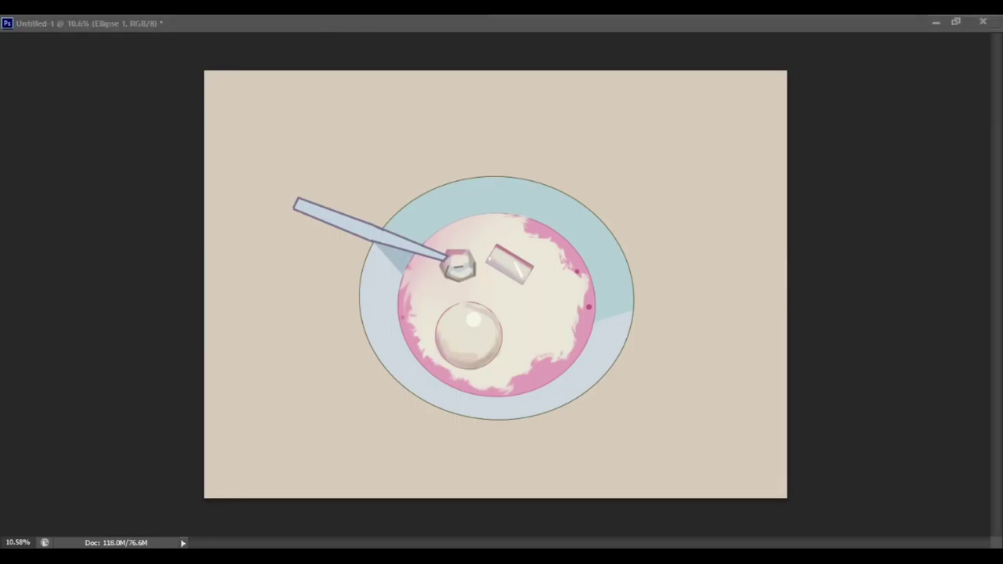
left_click(206, 367)
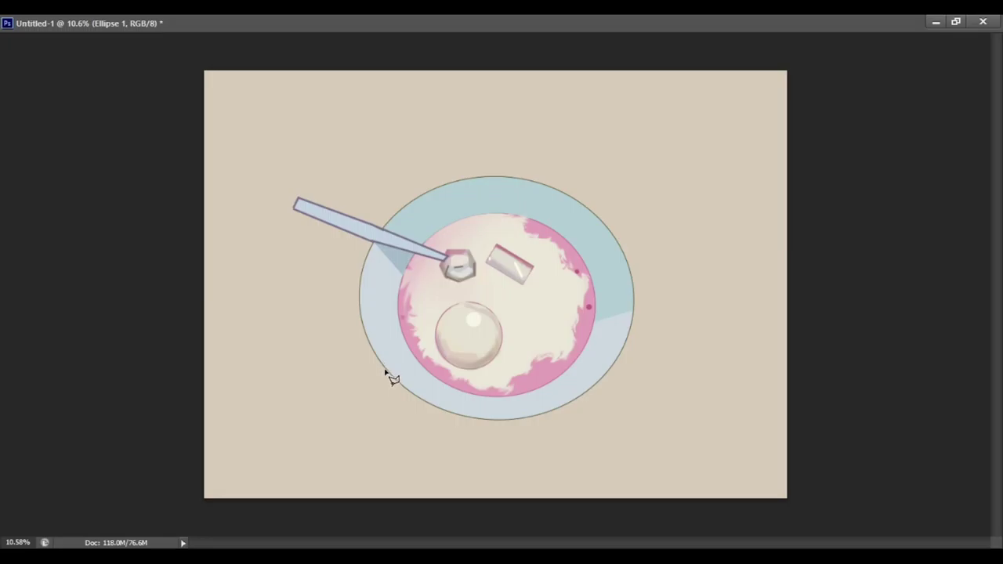
mouse_move(387, 371)
left_mouse_down()
mouse_move(524, 421)
mouse_move(620, 408)
mouse_move(343, 282)
mouse_move(384, 373)
left_mouse_up()
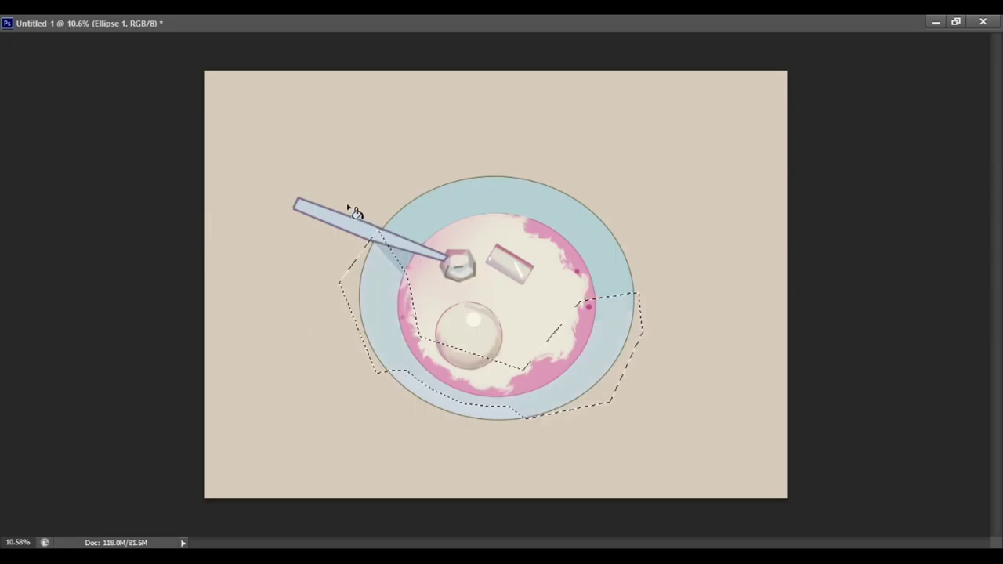
Outline the bowl's lower-left rim with a Polygonal Lasso selection.
key("ctrl+j")
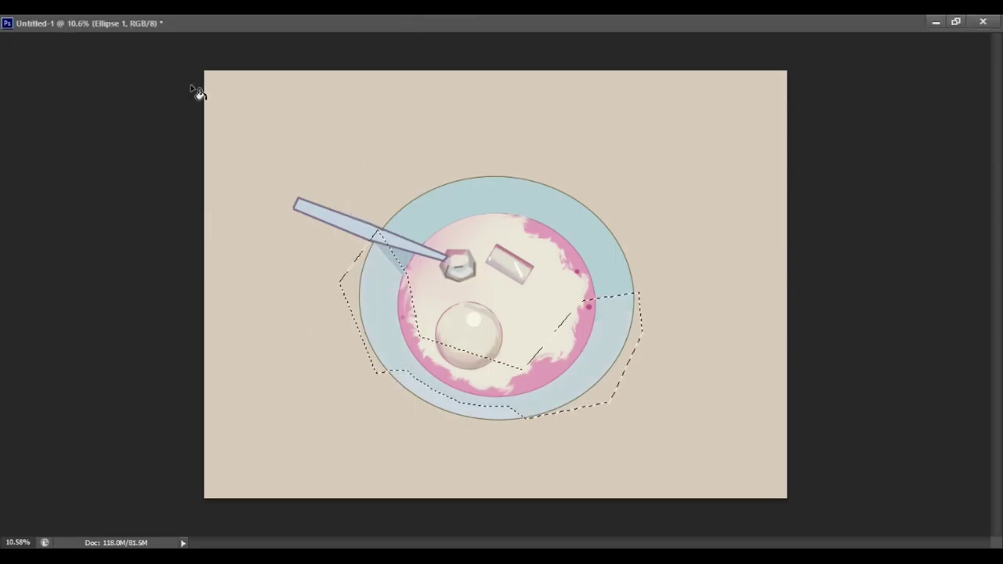
key("ctrl+d")
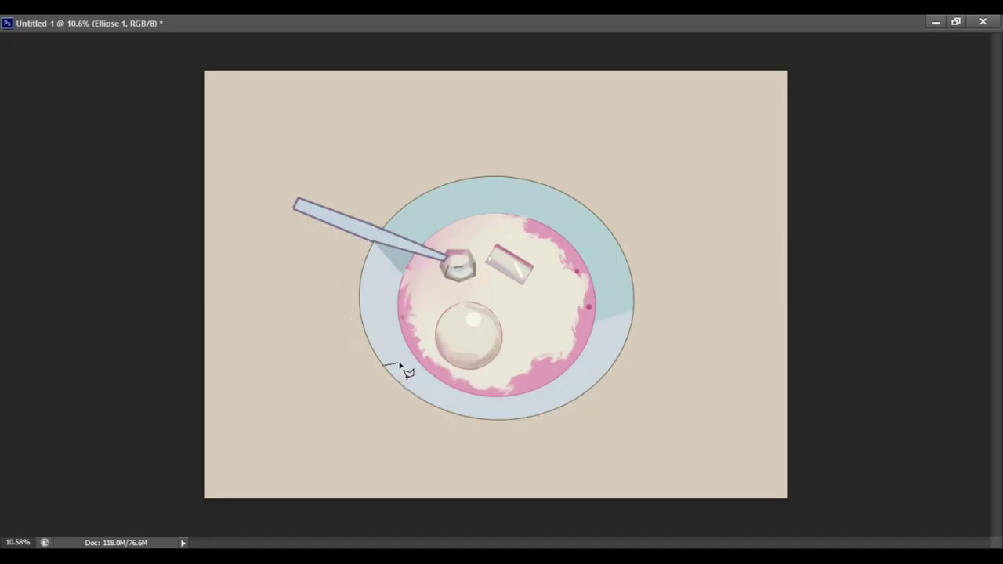
left_click(425, 387)
left_click(536, 414)
left_click(515, 424)
left_click(416, 419)
left_click(383, 366)
Fill the rim selection with pale yellow, then deselect.
key("b")
key("alt+BackSpace")
key("ctrl+d")
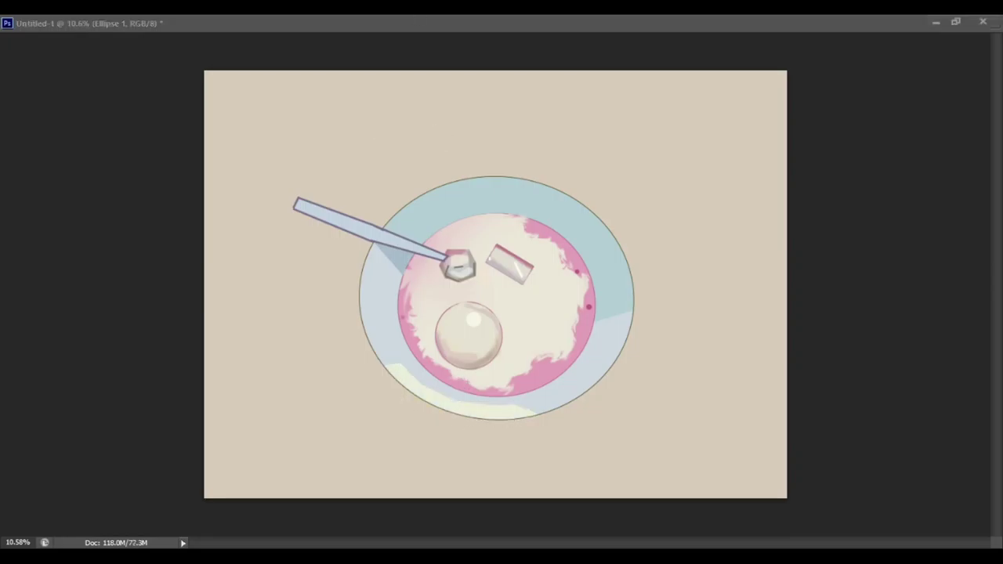
key("ctrl+shift+d")
key("g")
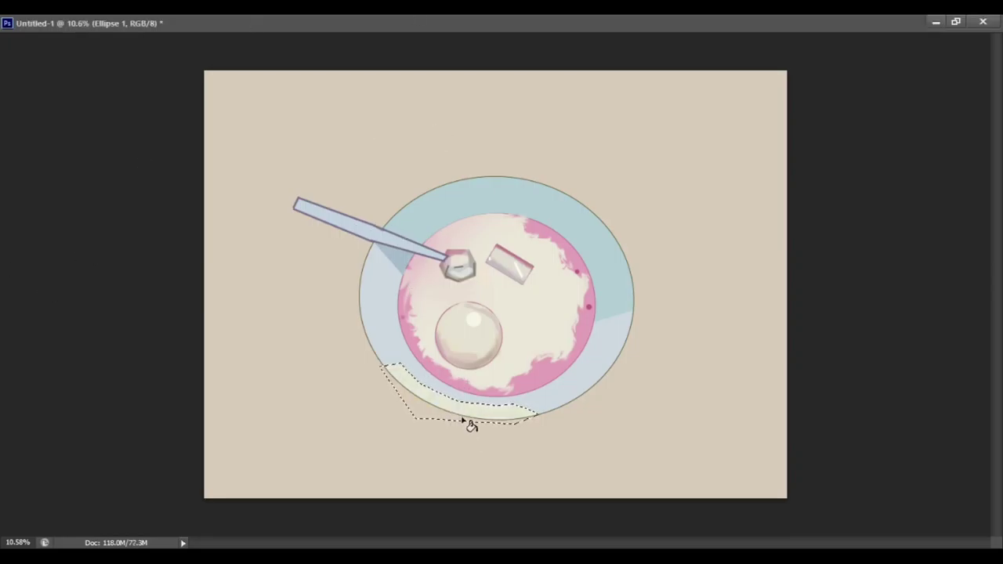
key("ctrl+d")
key("ctrl+shift+d")
key("ctrl+d")
key("alt+bracketright")
key("alt+bracketright")
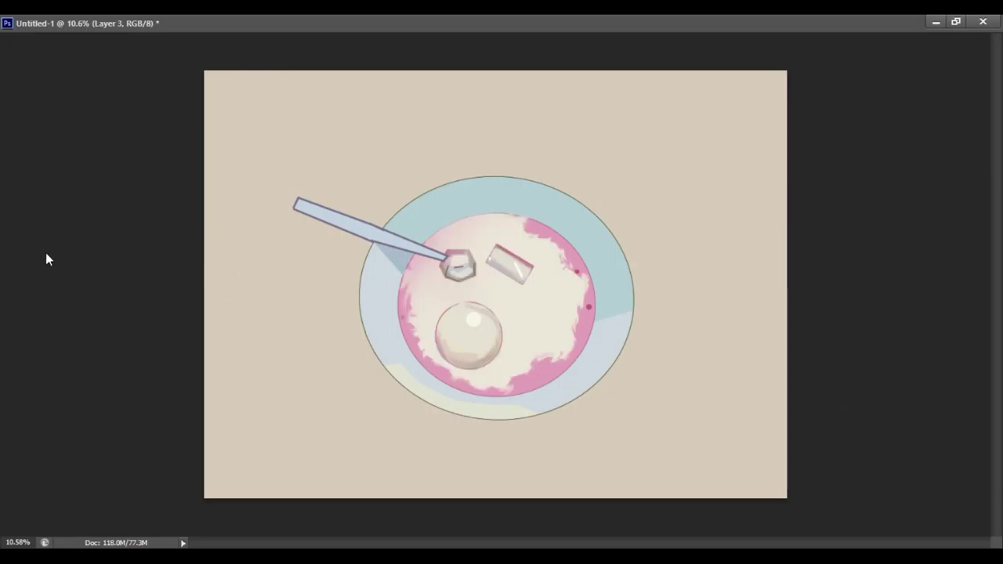
Tint the spoon-tip ice cube's edges pink on Rounded Rectangle 1, then return to Layer 1.
key("alt+bracketright")
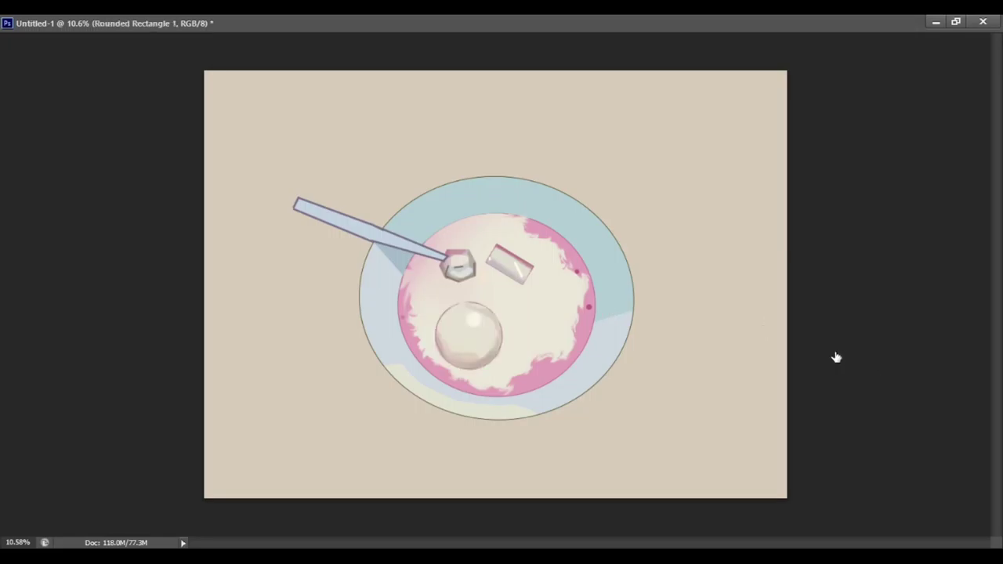
key("alt+bracketright")
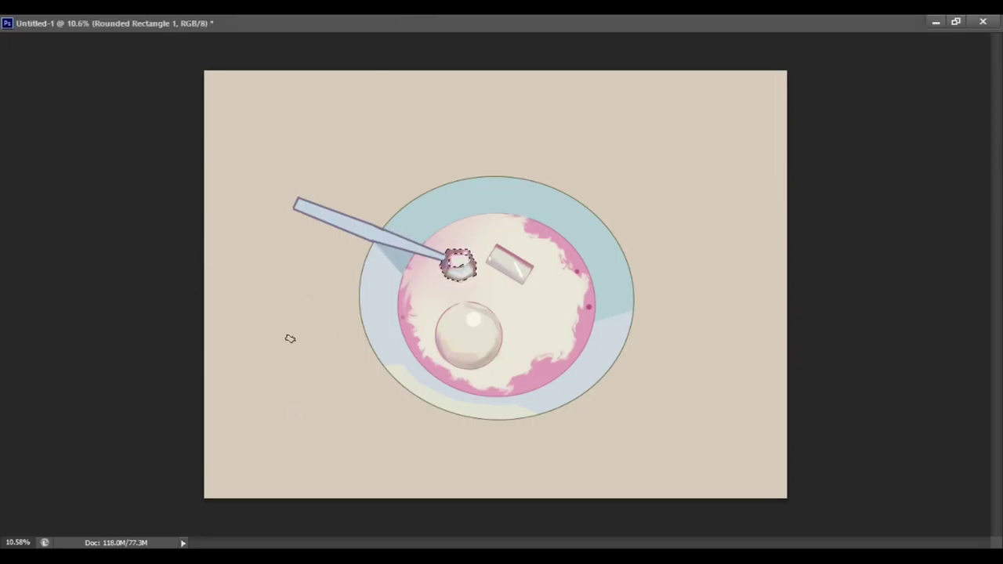
key("ctrl+d")
key("alt+bracketleft")
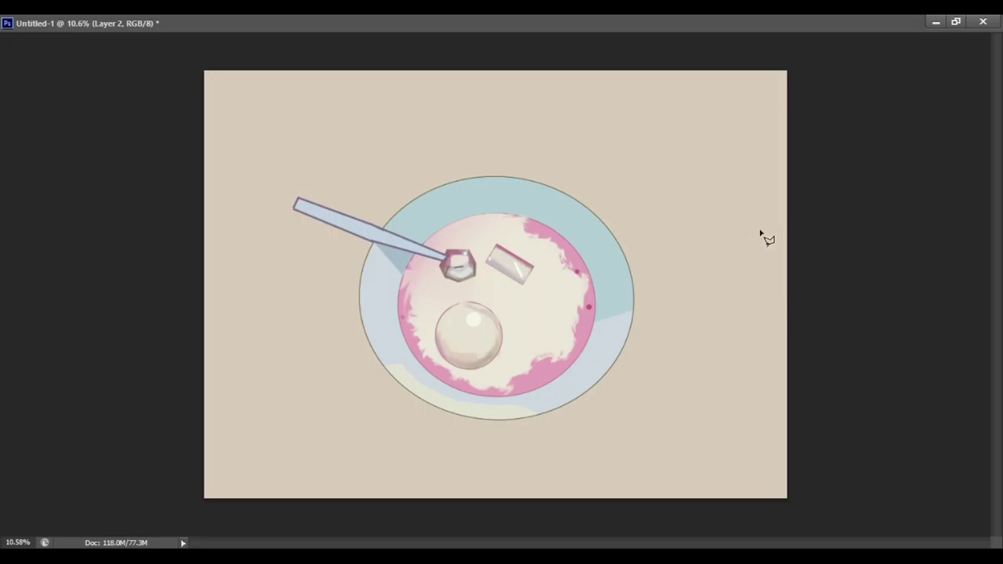
key("alt+bracketleft")
key("i")
key("g")
left_click(319, 402)
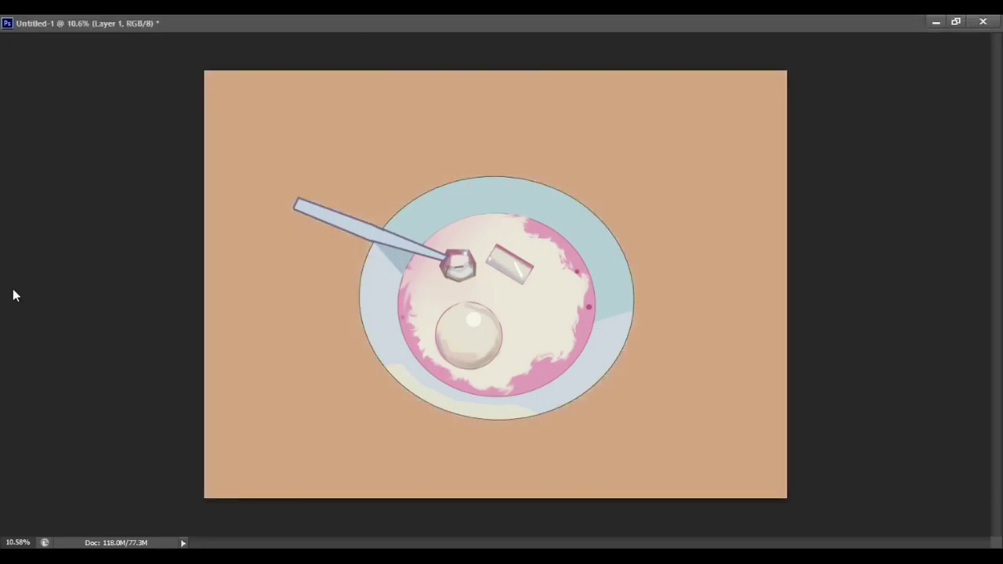
left_click(321, 195)
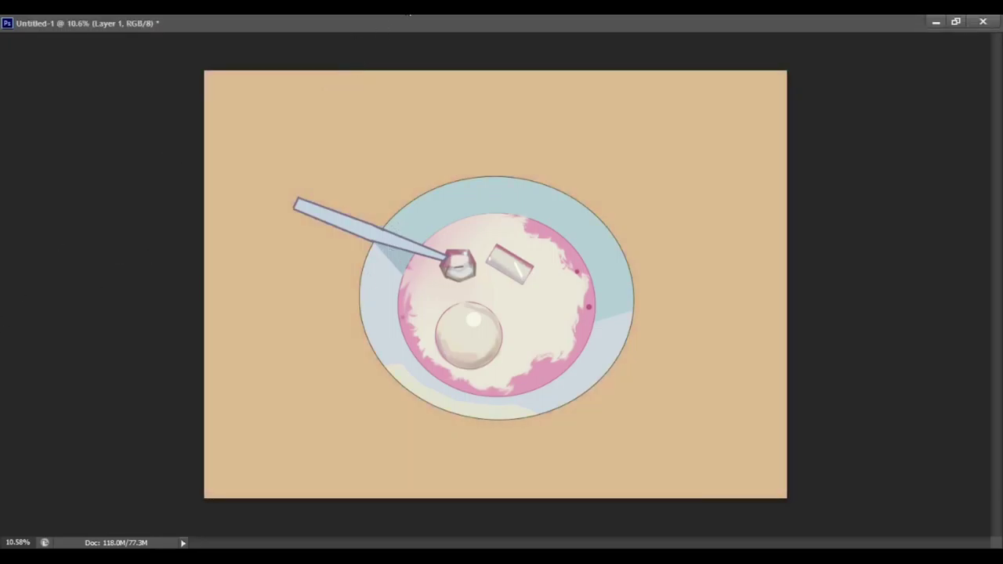
left_click(229, 322)
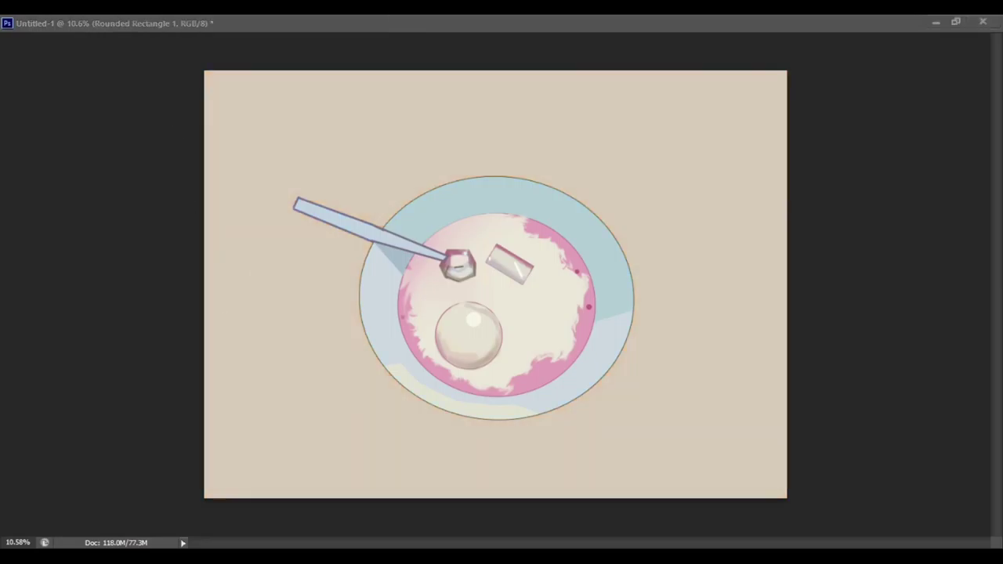
key("alt+bracketleft")
key("alt+bracketleft")
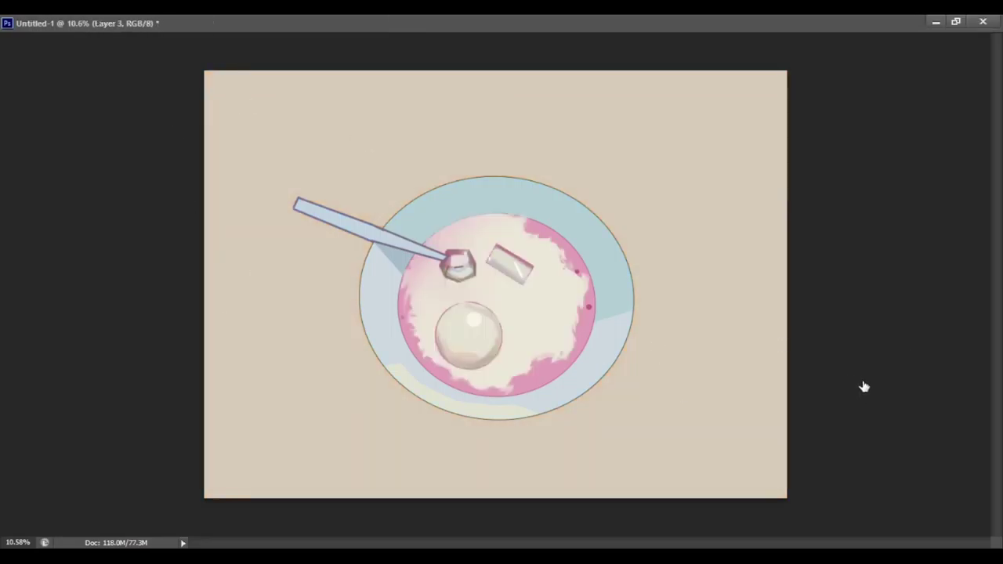
key("alt+bracketright")
key("alt+bracketright")
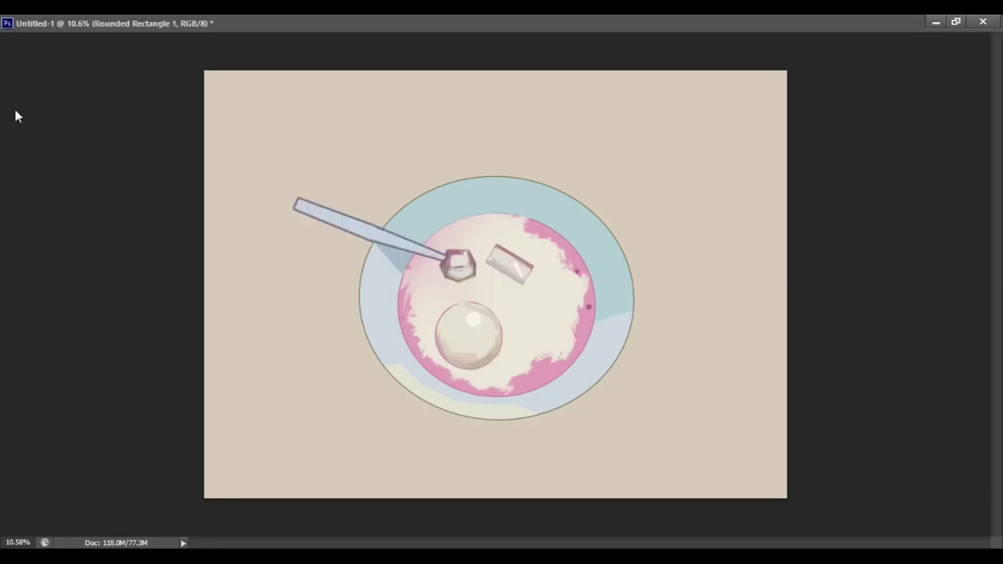
Outline a jagged wafer piece right of the pearl with the Polygonal Lasso.
left_click(501, 324)
left_click(515, 362)
left_click(523, 345)
left_click(527, 356)
left_click(535, 343)
left_click(538, 351)
left_click(545, 342)
left_click(545, 313)
left_click(530, 297)
left_click(515, 302)
left_click(508, 307)
left_click(501, 325)
Fill the first wafer piece with tan.
key("alt+BackSpace")
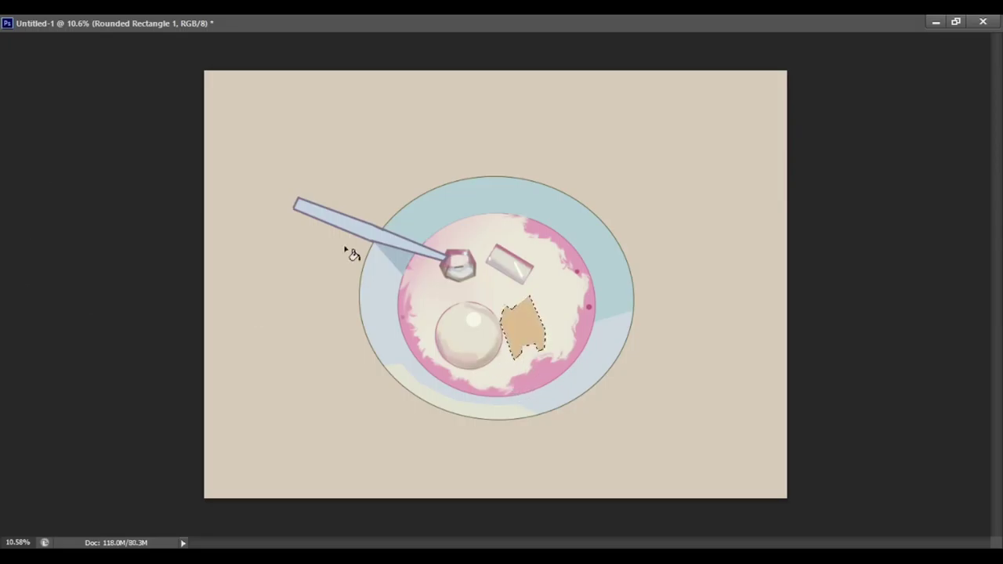
key("ctrl+BackSpace")
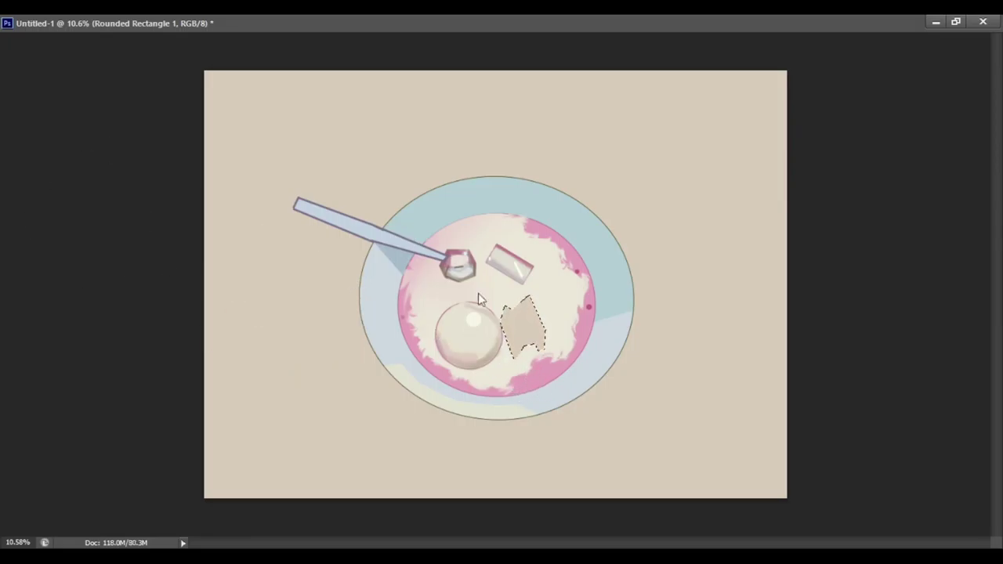
key("alt+BackSpace")
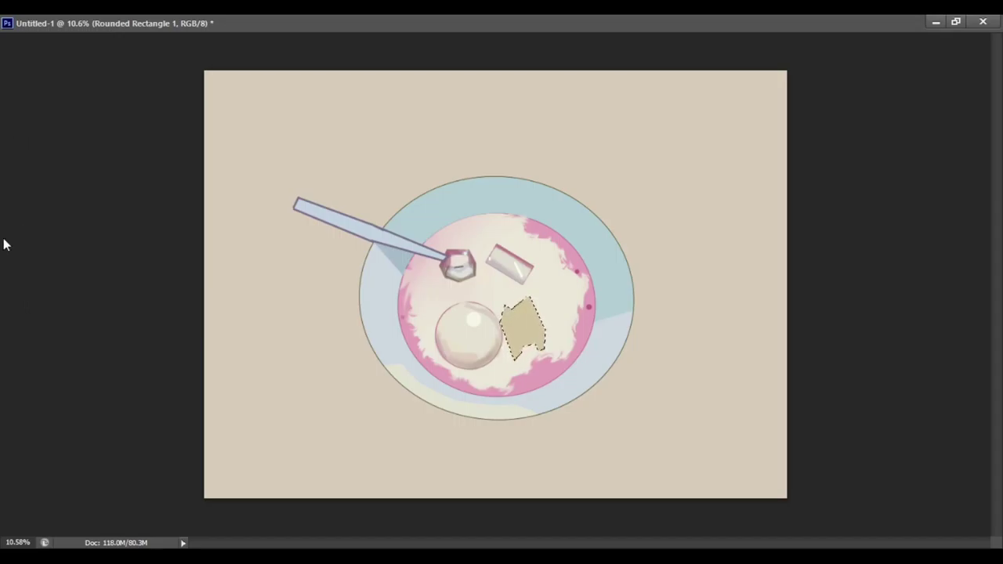
Outline a second wafer piece and fill it with a sampled pale yellow.
left_click(510, 308)
left_click(524, 348)
left_click(522, 299)
key("i")
left_click(506, 265)
left_click_drag(505, 265, 466, 340)
left_click_drag(543, 289, 552, 292)
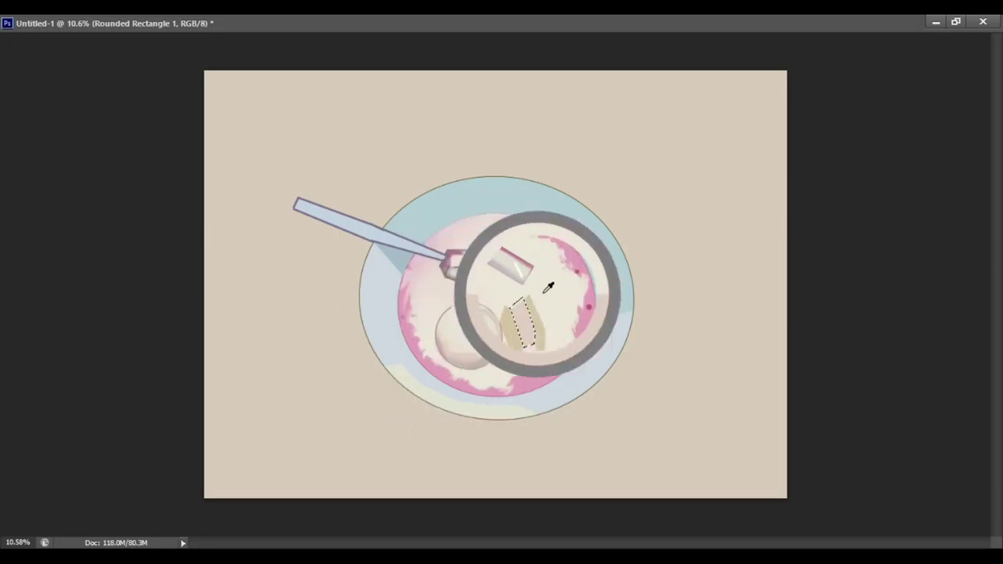
key("g")
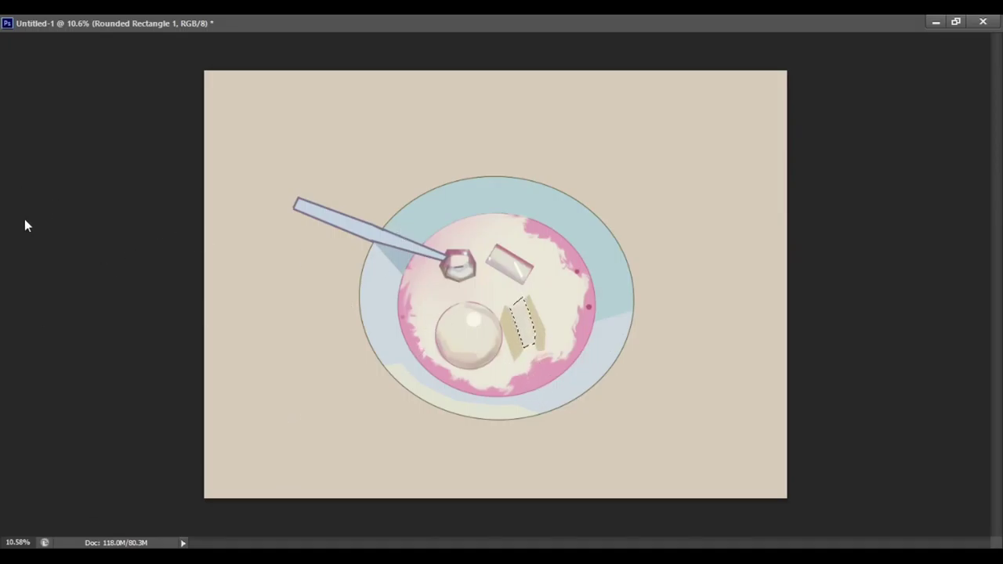
key("ctrl+d")
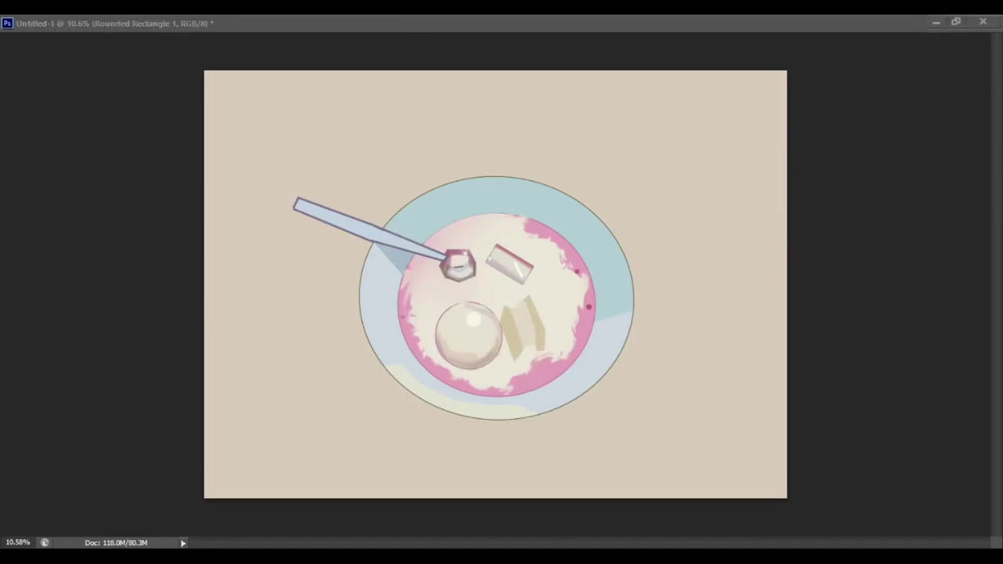
Shade the wafer edges with darker brush strokes.
left_click(26, 108)
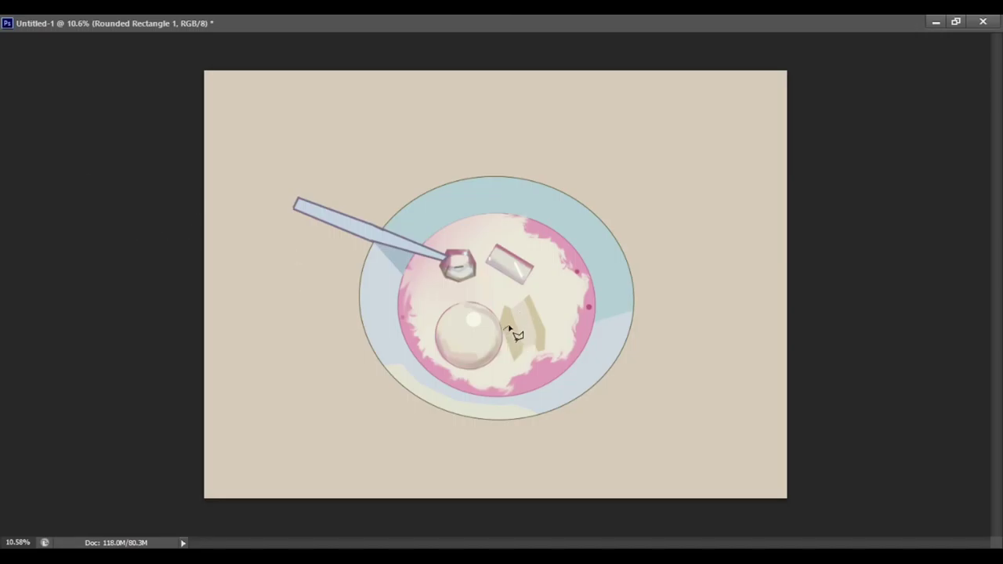
left_click_drag(526, 351, 511, 360)
key("b")
key("ctrl+d")
left_click_drag(544, 342, 538, 349)
left_click(542, 334)
key("ctrl+d")
left_click_drag(526, 348, 514, 321)
key("alt+Tab")
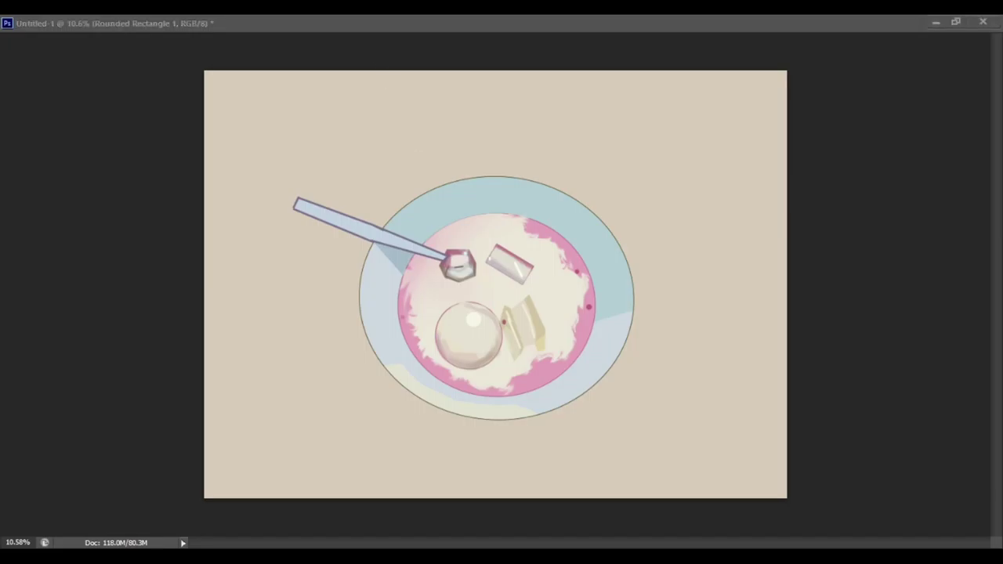
key("alt+Tab")
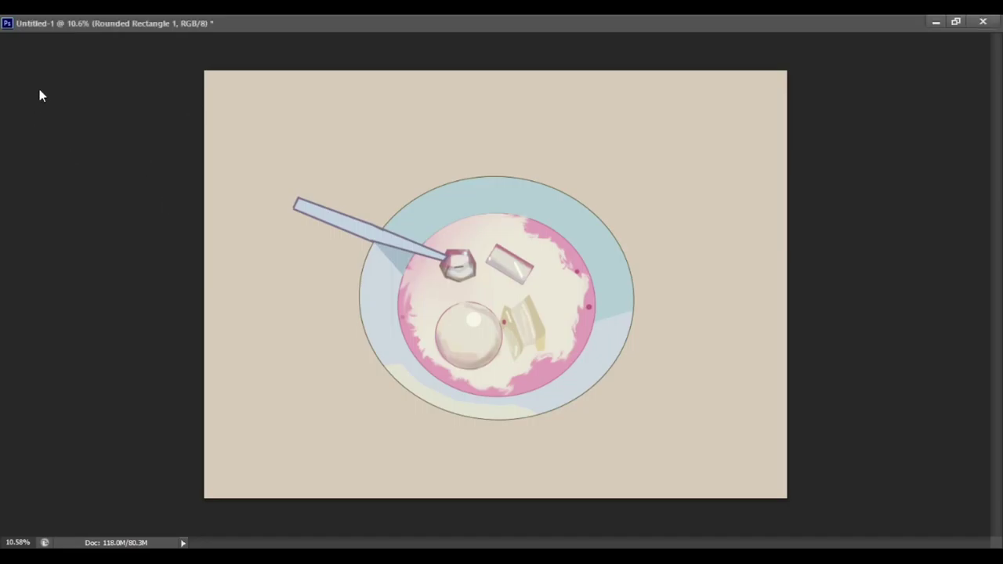
Warp the two wafer pieces into a curved shape.
left_click_drag(523, 327, 504, 321)
key("ctrl+d")
left_click_drag(508, 352, 527, 365)
key("ctrl+z")
Add a small mint-green oval below the wafer and create Layer 4.
left_click_drag(511, 349, 533, 369)
key("v")
key("ctrl+d")
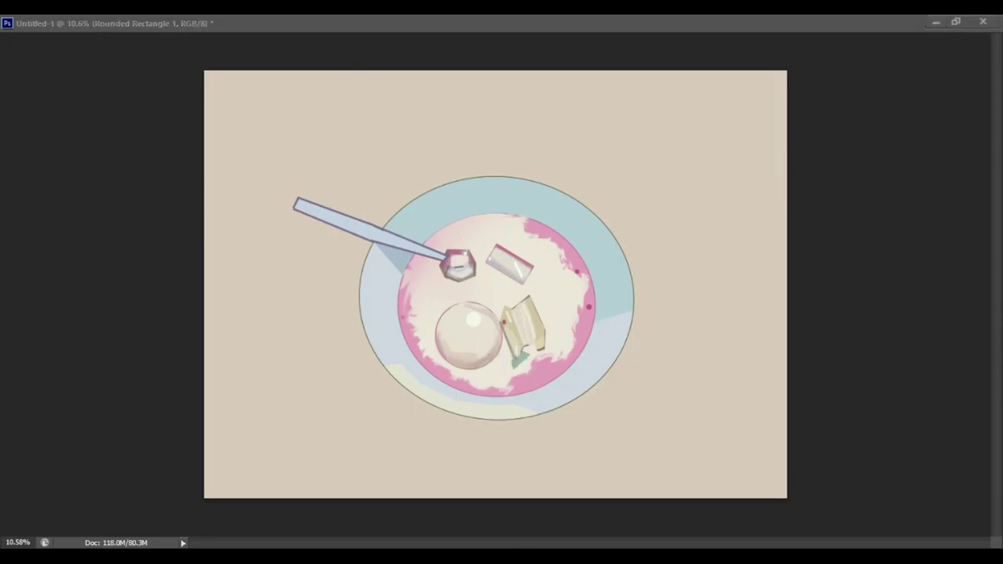
left_click(185, 66)
left_click(217, 67)
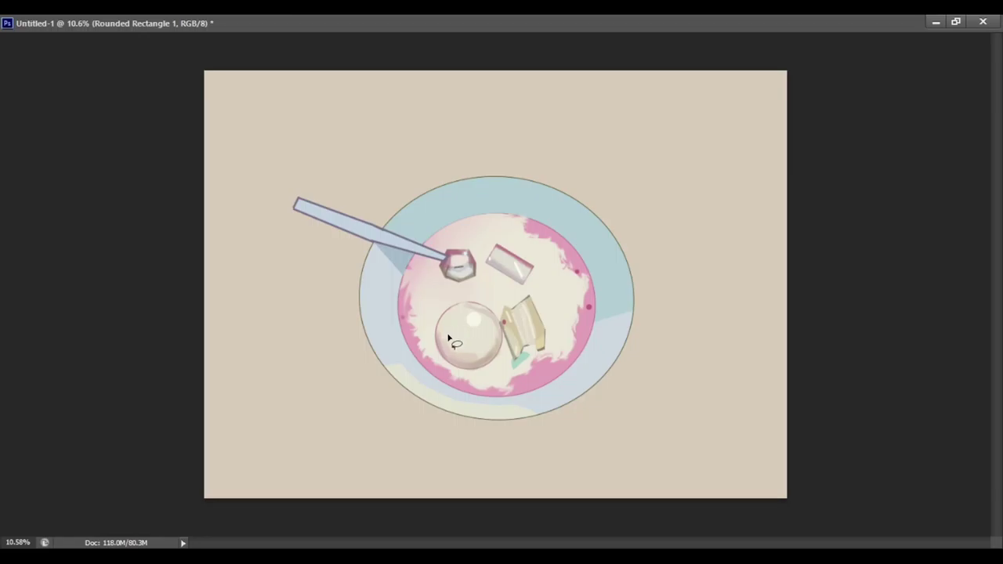
key("alt+bracketleft")
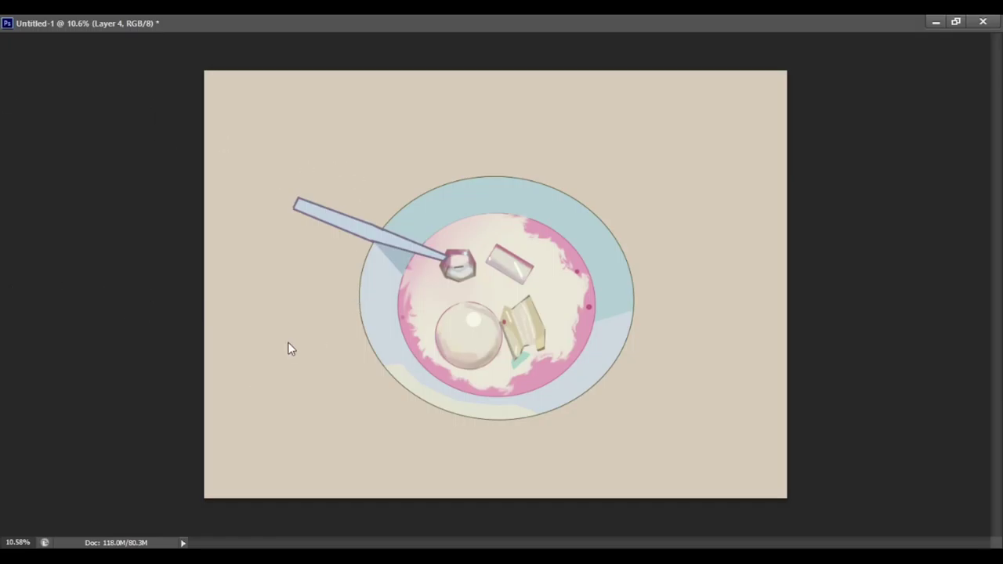
Free-transform the Layer 4 grey ellipse down and right so it peeks behind the bowl's left.
left_click_drag(337, 141, 562, 351)
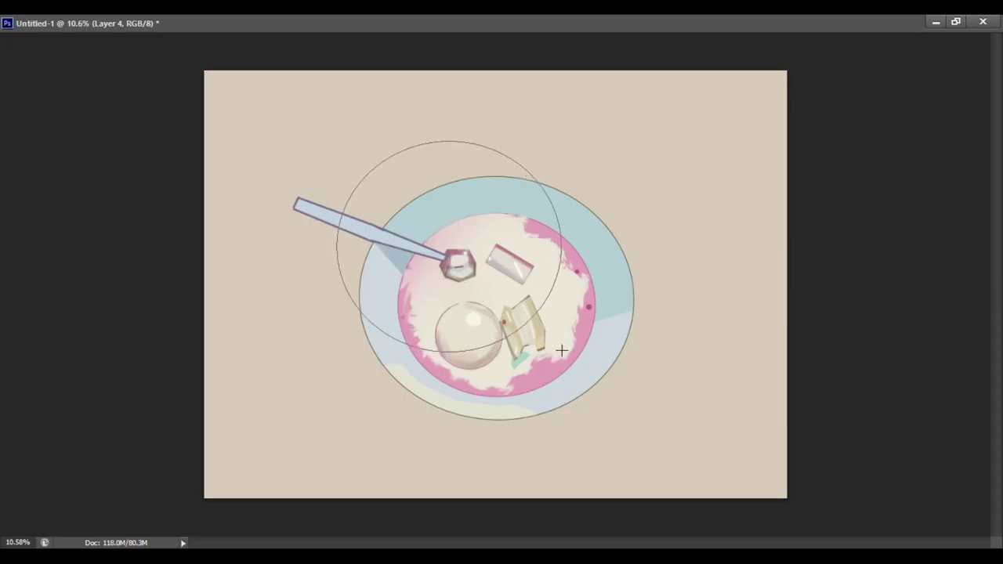
key("ctrl+t")
left_click_drag(473, 254, 429, 267)
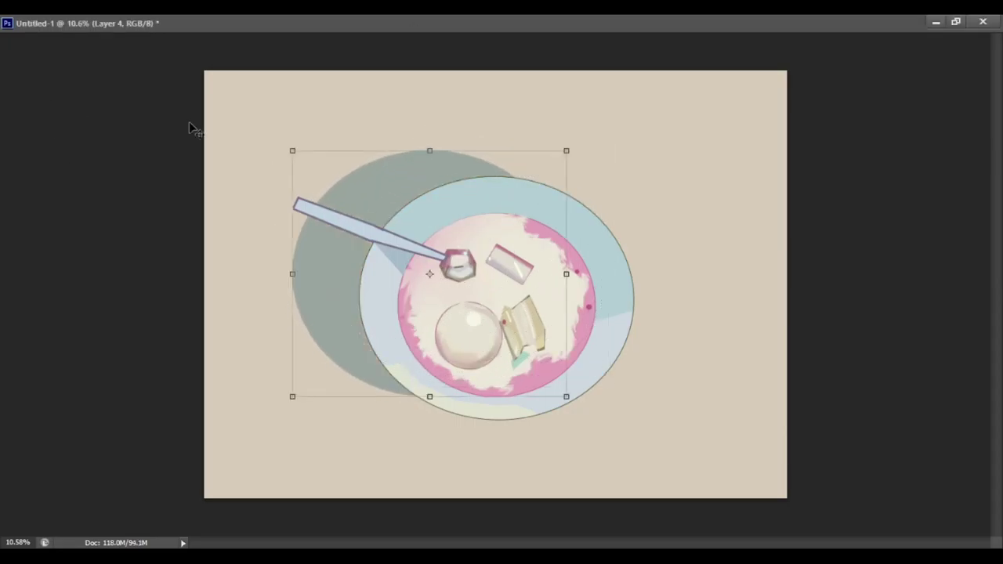
left_click_drag(430, 144, 431, 126)
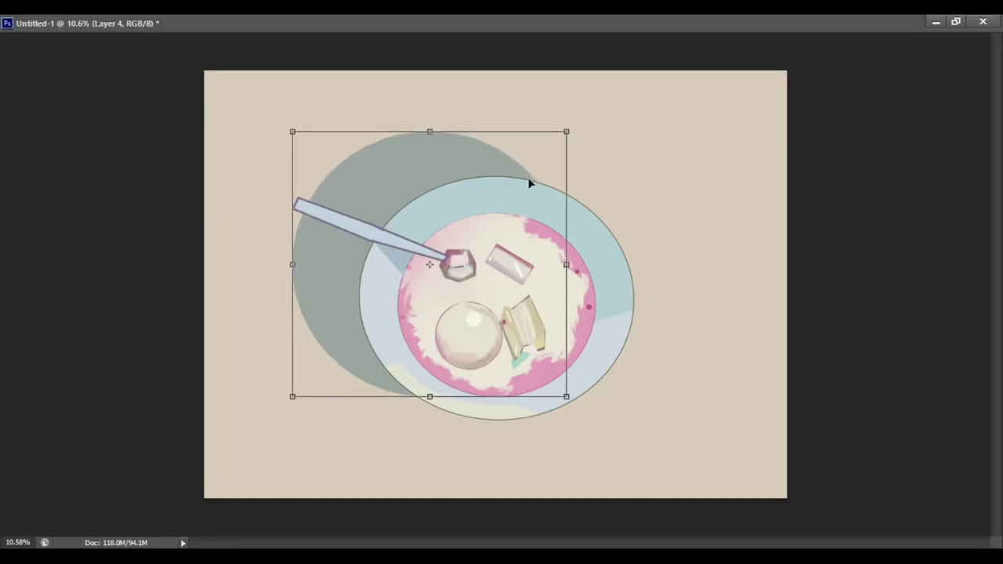
left_click_drag(565, 131, 538, 161)
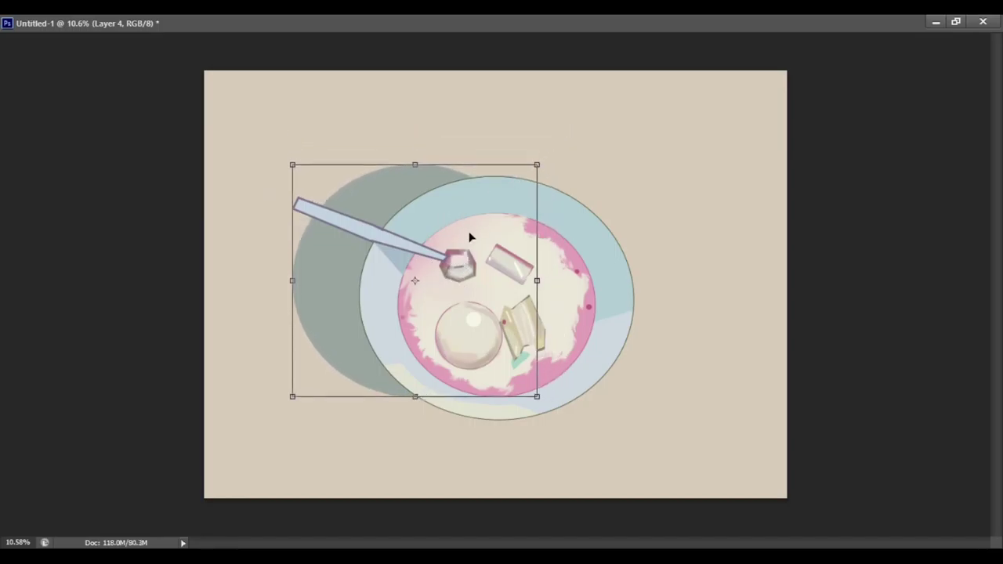
left_click_drag(470, 235, 490, 213)
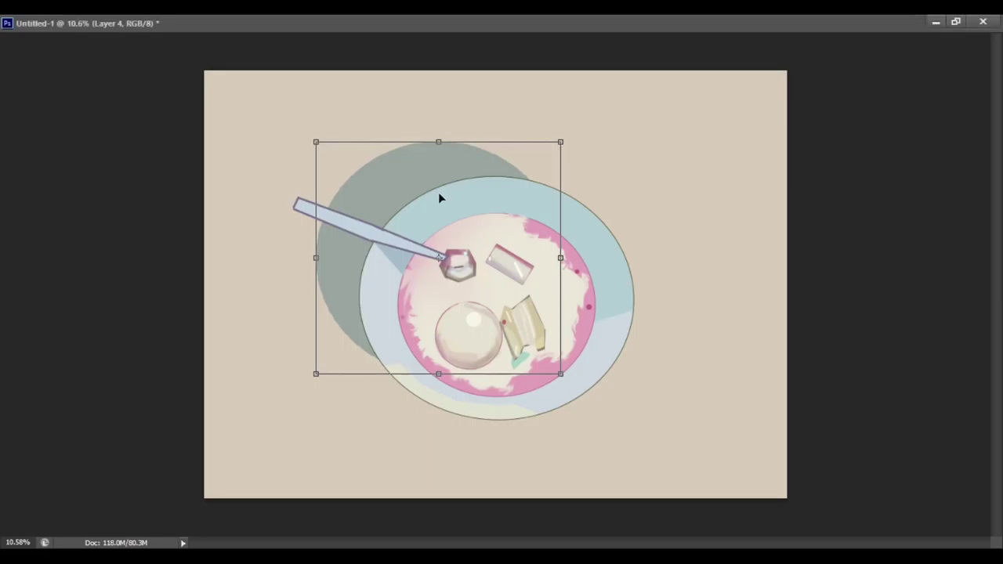
left_click_drag(441, 187, 445, 210)
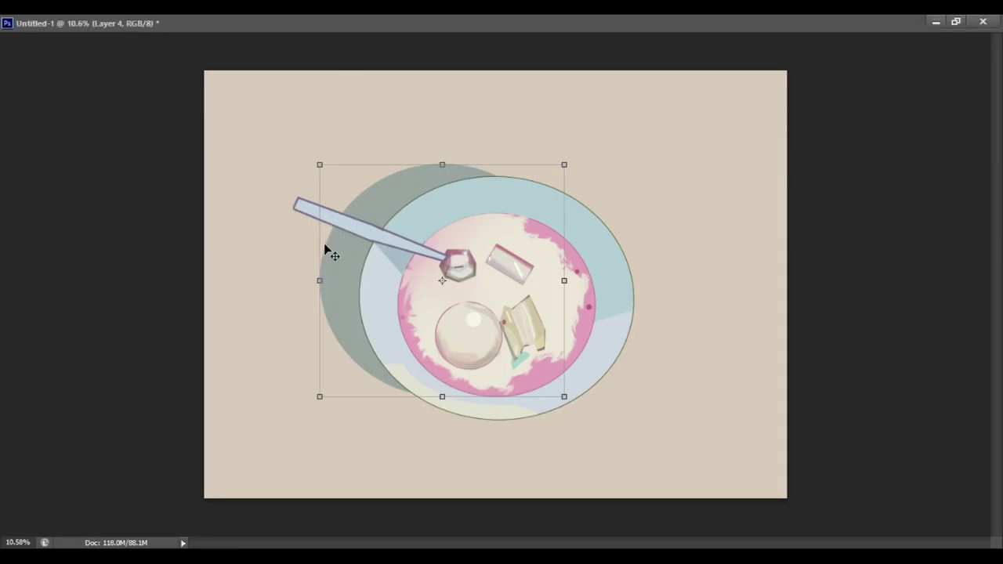
left_click_drag(413, 234, 414, 246)
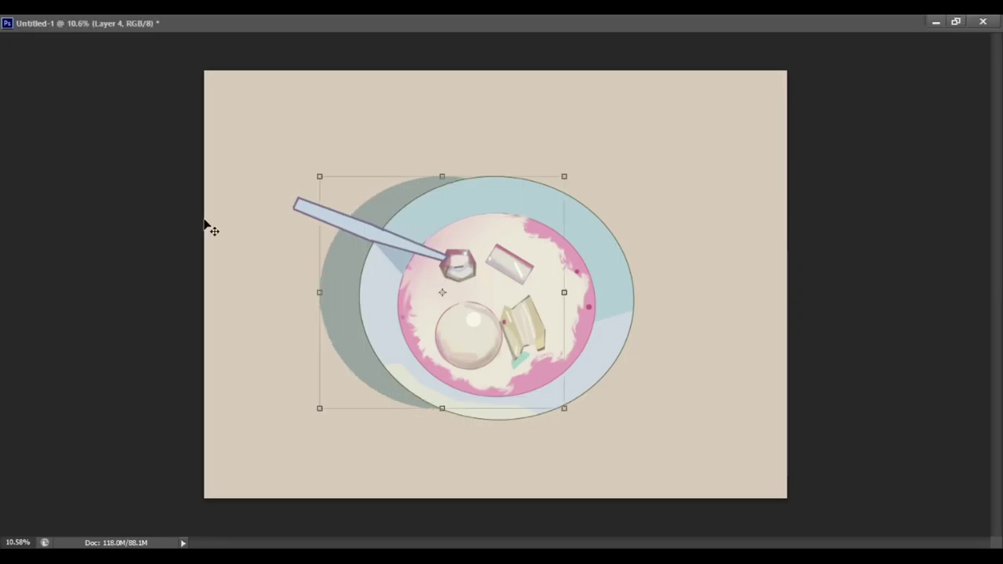
key("ctrl+h")
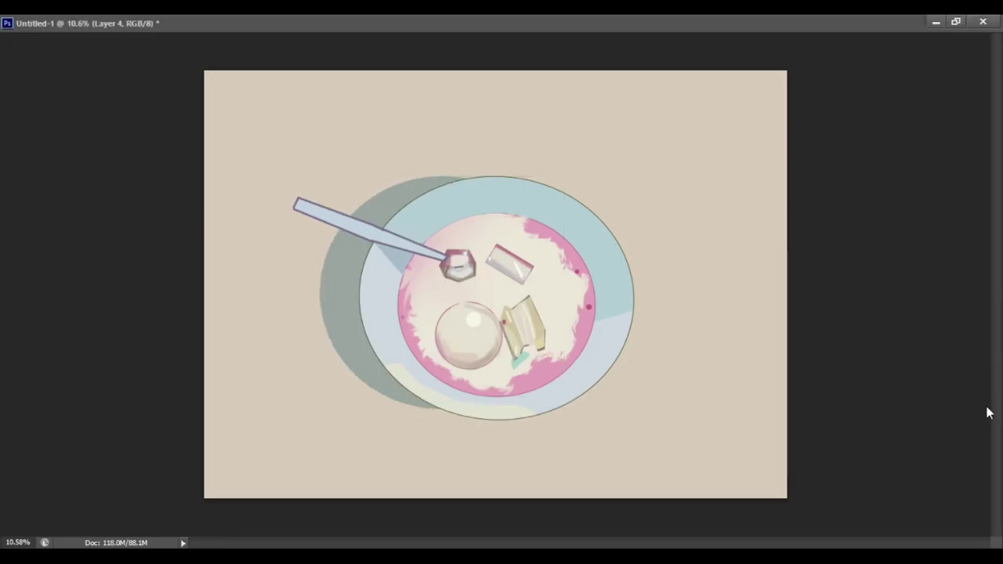
key("alt+bracketleft")
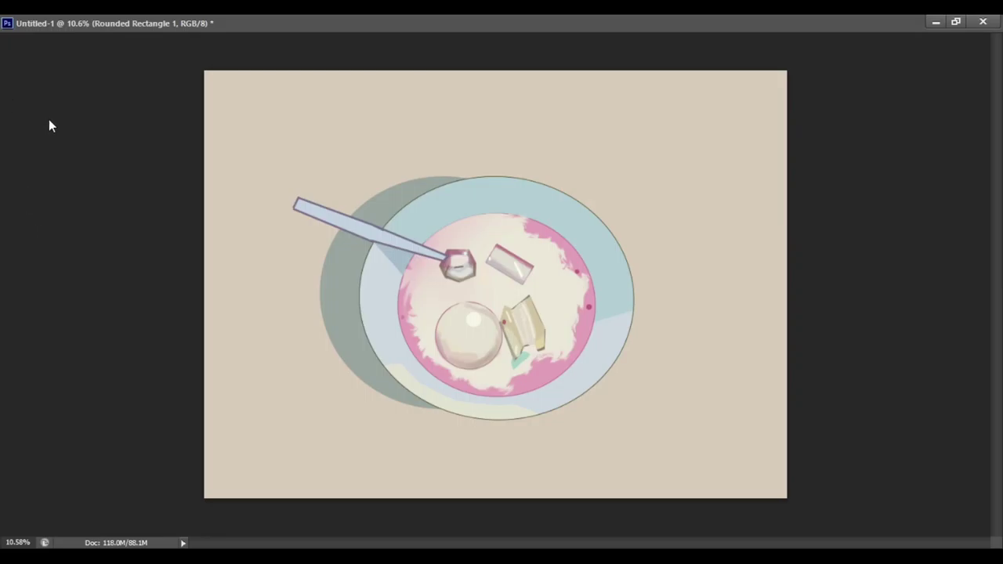
Lasso a jagged piece right of the ice cube and fill it pale grey.
mouse_move(534, 269)
left_mouse_down()
mouse_move(552, 289)
mouse_move(568, 257)
mouse_move(558, 255)
left_mouse_up()
key("g")
left_click(548, 270)
key("ctrl+z")
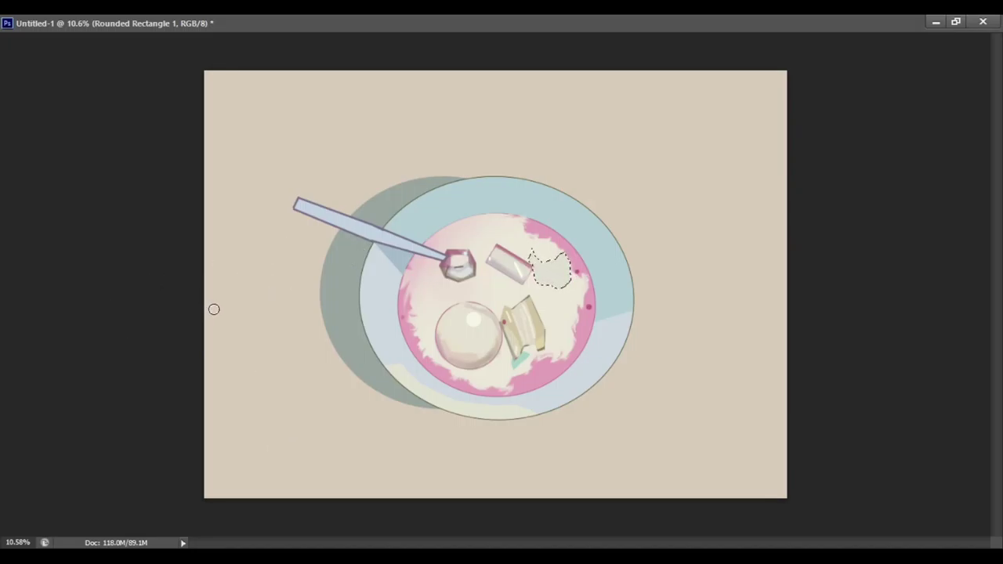
Paint pinkish shading along the new crystal piece's edges, then deselect.
left_click_drag(522, 274, 549, 271)
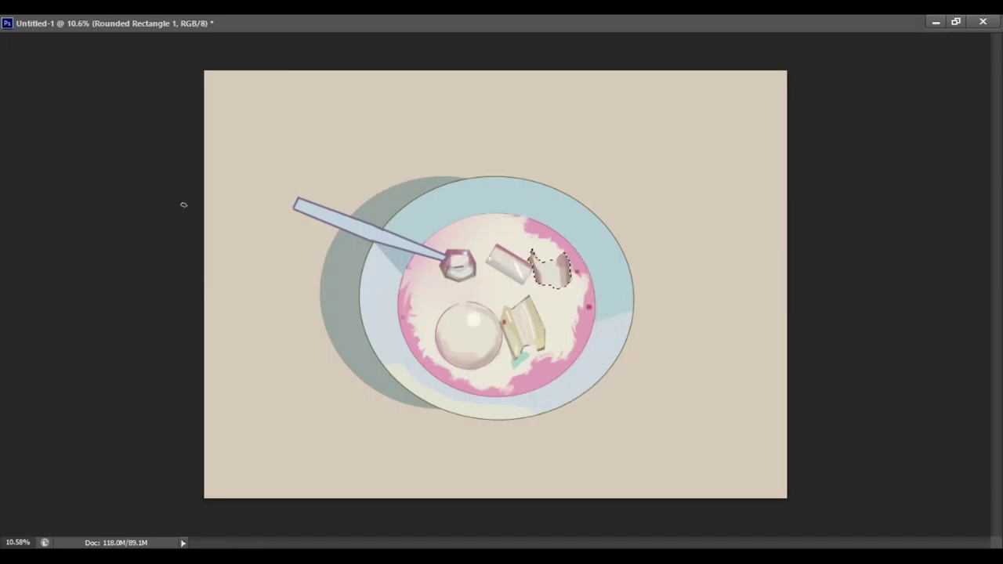
key("ctrl+d")
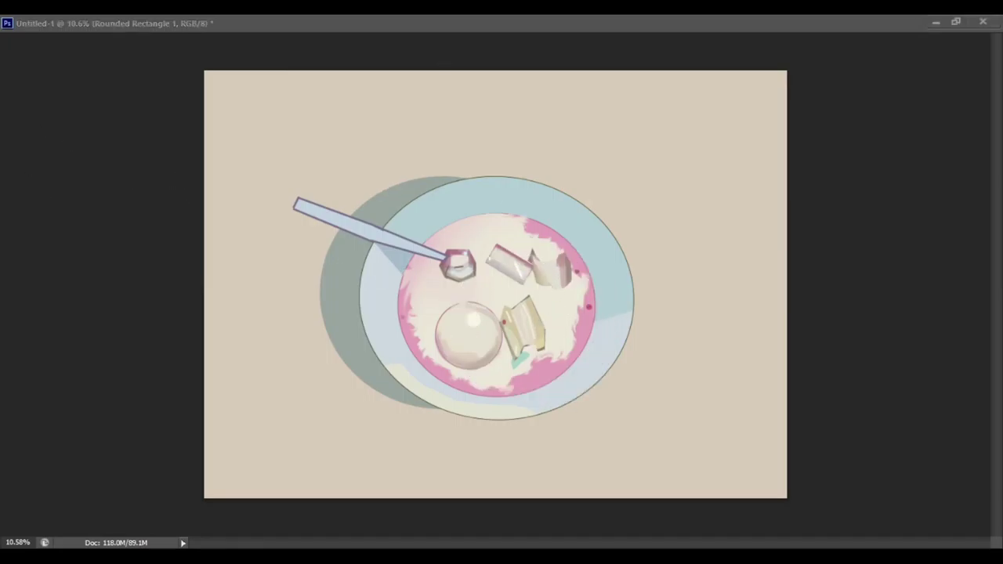
key("alt+Tab")
key("ctrl+d")
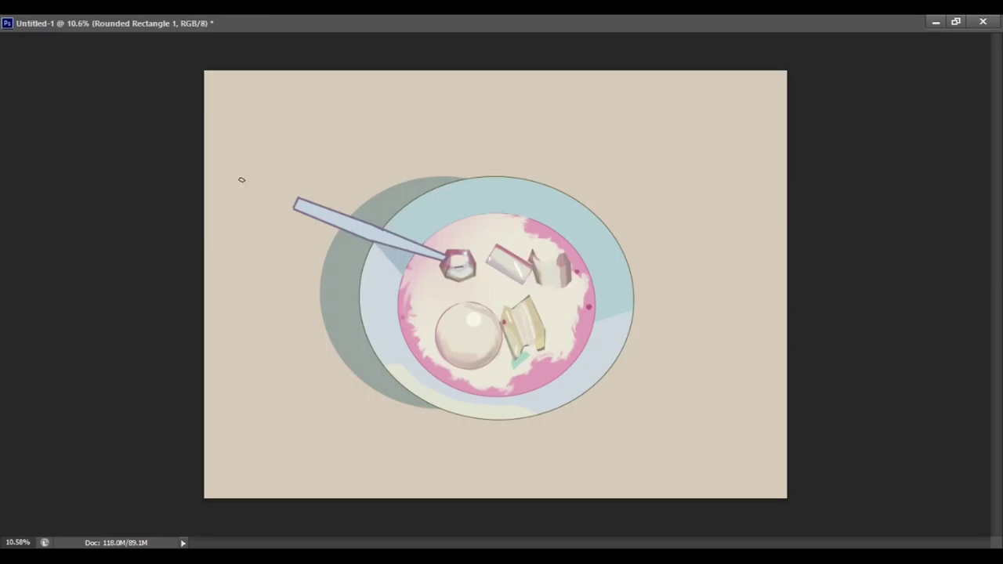
Paint bright white highlights on the crystal's facets.
left_click(536, 268)
left_click(477, 287)
left_click_drag(552, 276, 564, 270)
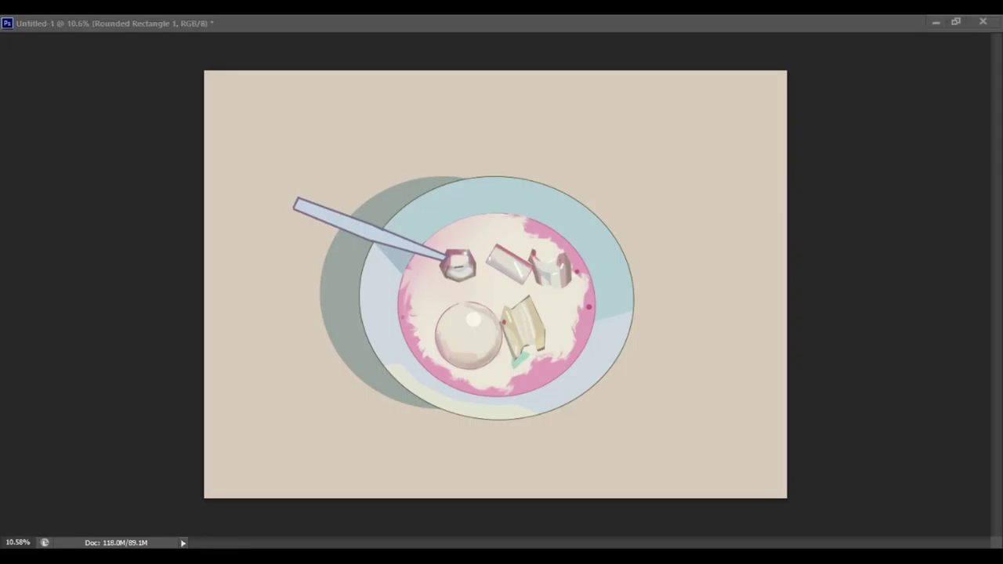
left_click(217, 204)
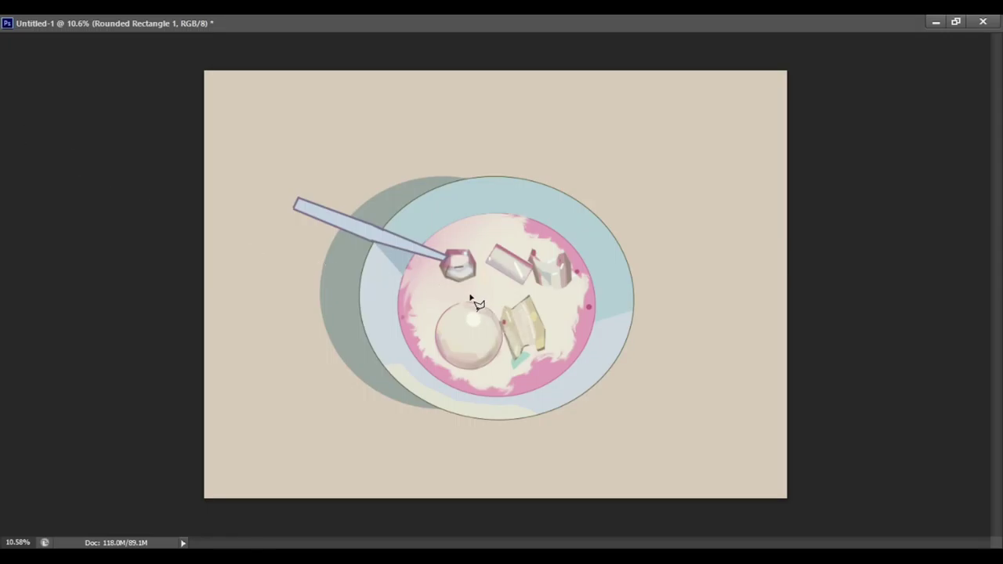
Lasso a new crystal above the pearl and sample its golden colour.
mouse_move(471, 299)
left_mouse_down()
mouse_move(492, 280)
mouse_move(510, 295)
left_mouse_up()
left_click_drag(499, 311, 482, 321)
key("i")
left_click_drag(432, 298, 553, 308)
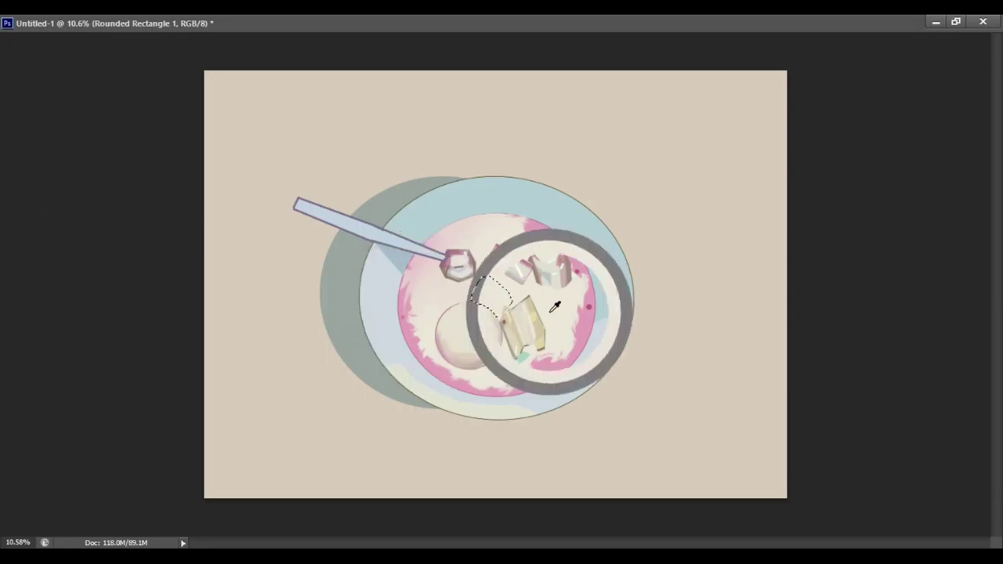
left_click(486, 352)
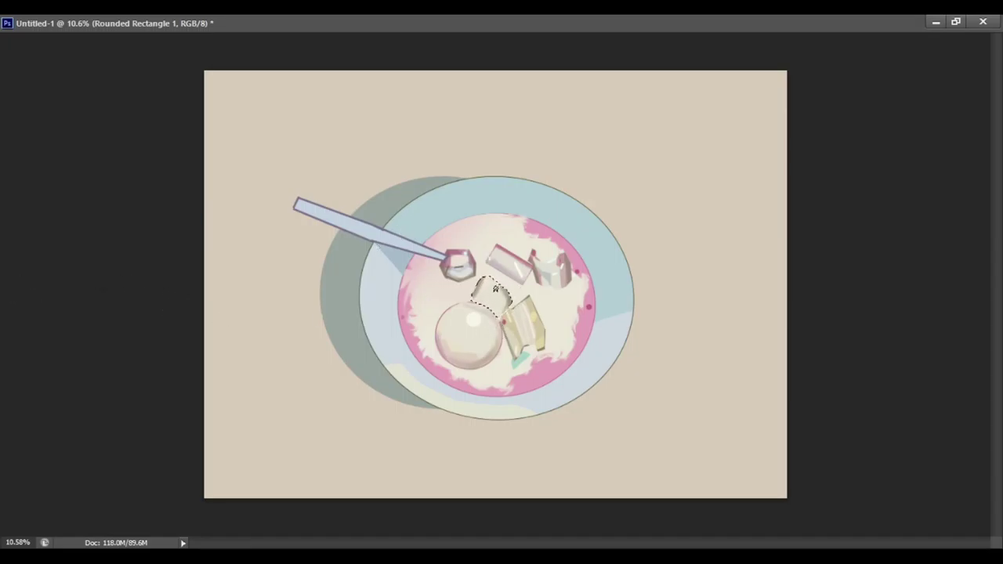
left_click(71, 181)
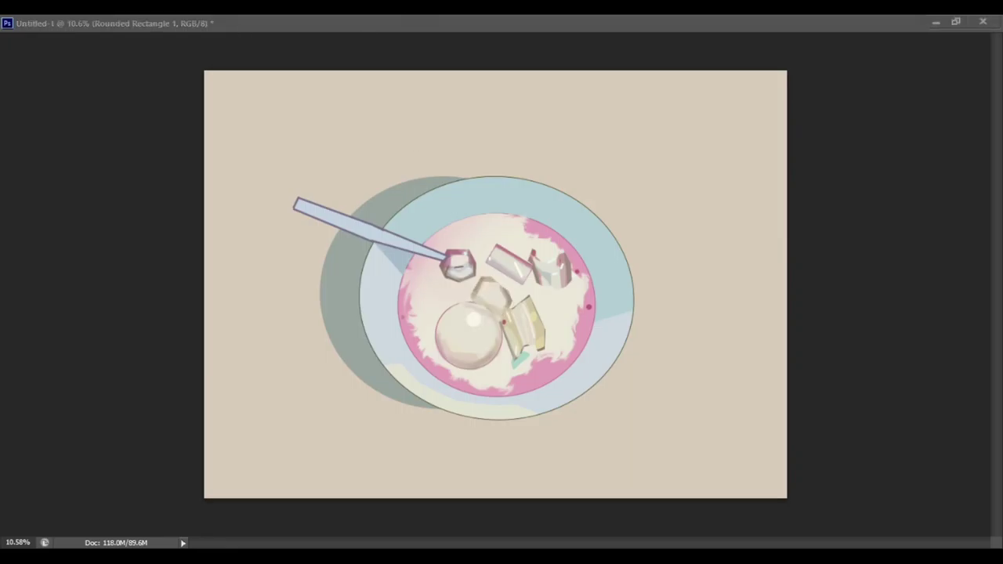
left_click(174, 157)
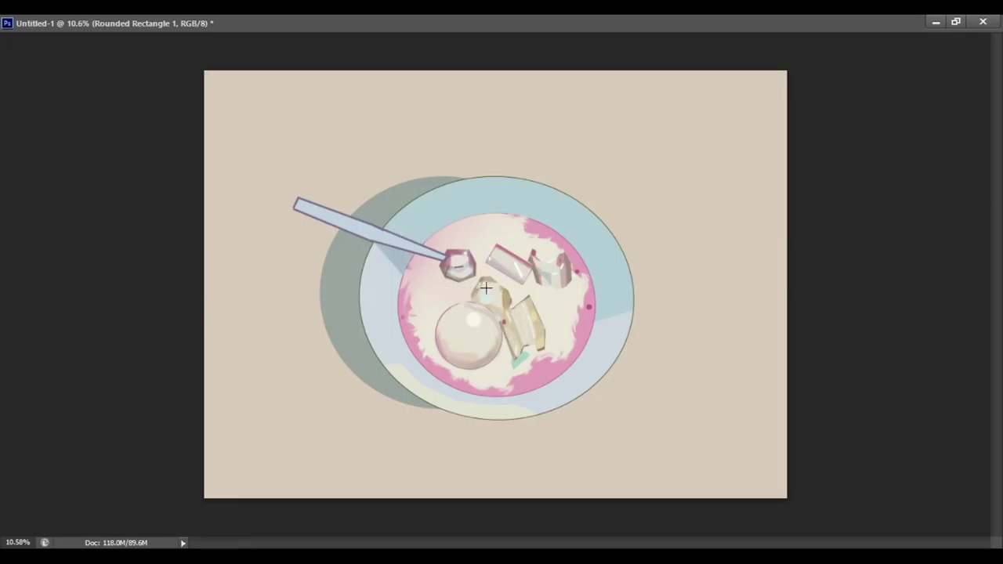
Paint the crystal facets, free-transform the crystals, and tint the central one orange-brown.
mouse_move(291, 123)
left_mouse_down()
mouse_move(329, 122)
mouse_move(320, 118)
mouse_move(510, 283)
left_mouse_up()
left_click(290, 131)
left_click(349, 135)
double_click(357, 117)
key("ctrl+t")
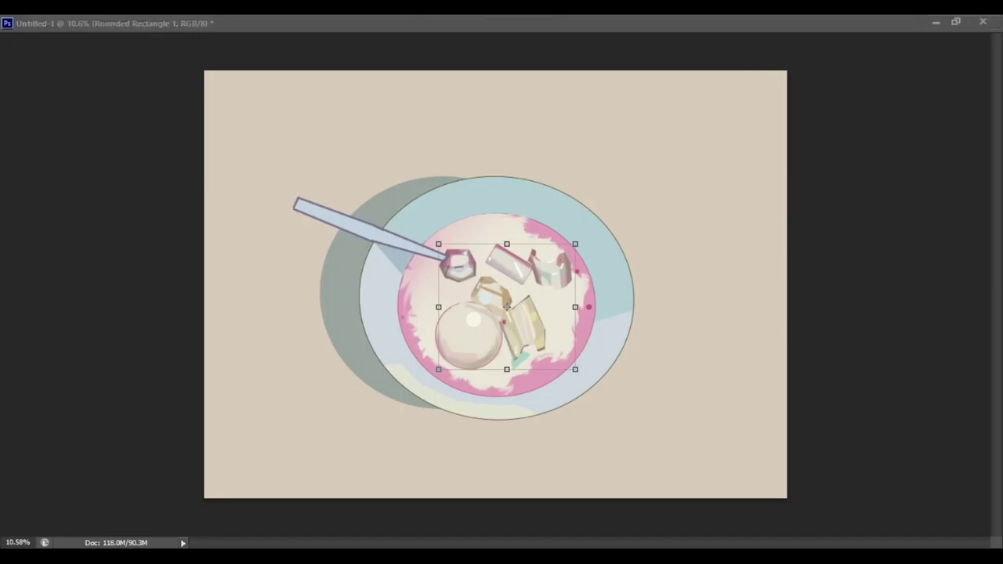
key("Return")
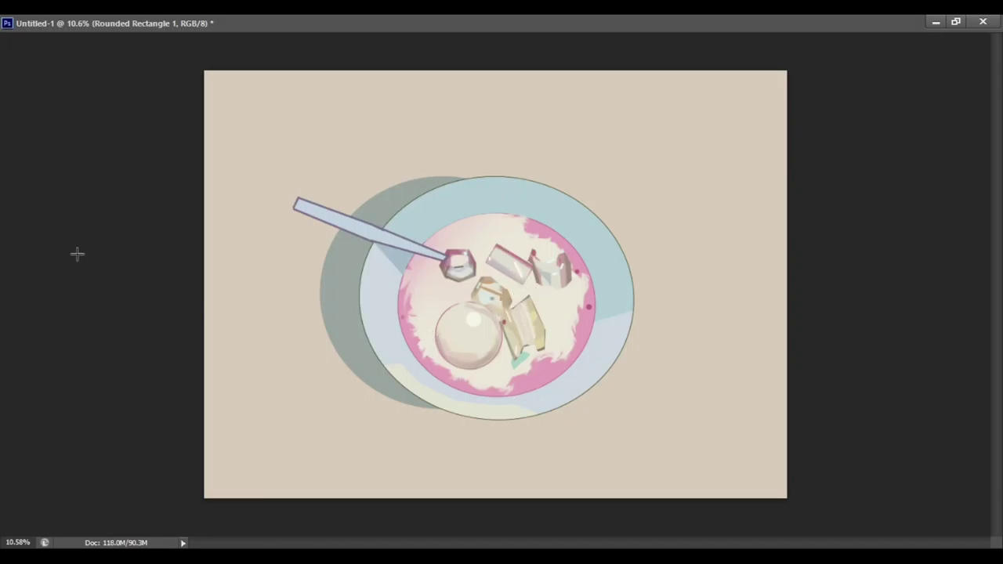
left_click_drag(491, 279, 502, 288)
Move the stray brown mark onto the central crystal and rotate it slightly clockwise.
left_click_drag(258, 148, 260, 168)
left_click_drag(245, 117, 295, 185)
key("ctrl+t")
left_click_drag(303, 117, 307, 125)
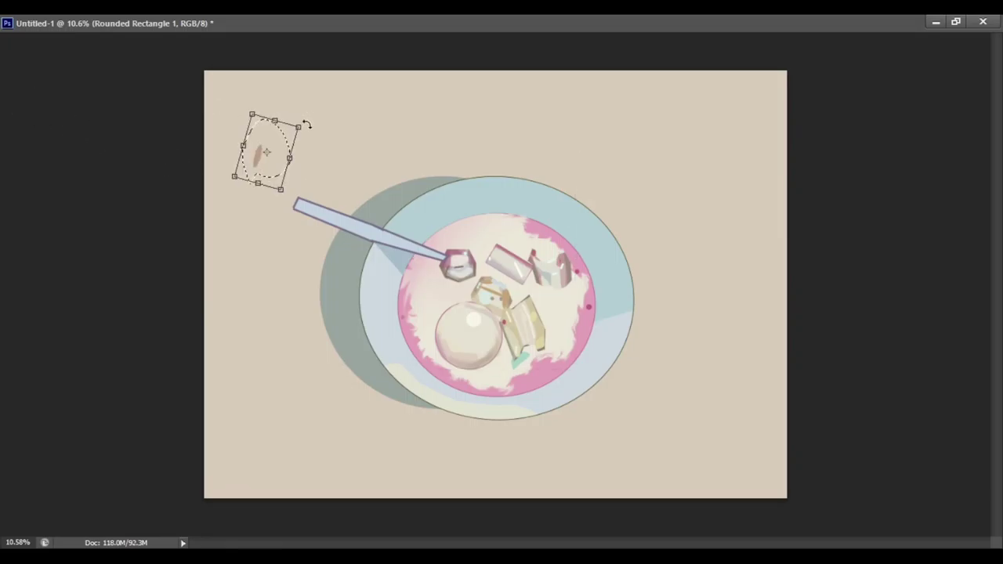
mouse_move(255, 172)
left_mouse_down()
mouse_move(392, 174)
mouse_move(464, 243)
left_mouse_up()
mouse_move(462, 201)
left_mouse_down()
mouse_move(428, 141)
mouse_move(491, 280)
mouse_move(500, 269)
left_mouse_up()
left_click_drag(521, 280, 492, 278)
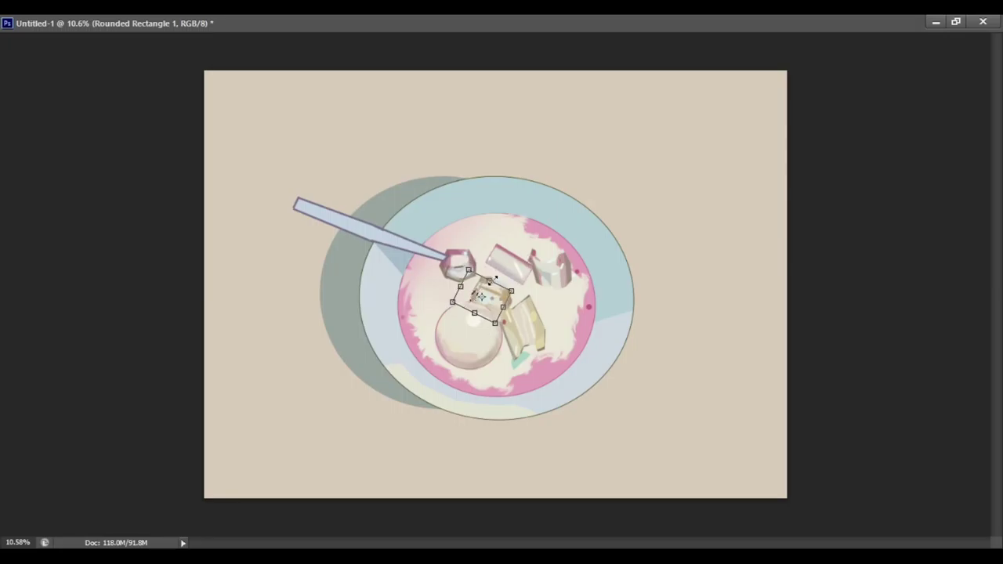
mouse_move(492, 277)
left_mouse_down()
mouse_move(514, 278)
mouse_move(501, 294)
left_mouse_up()
key("Return")
key("ctrl+t")
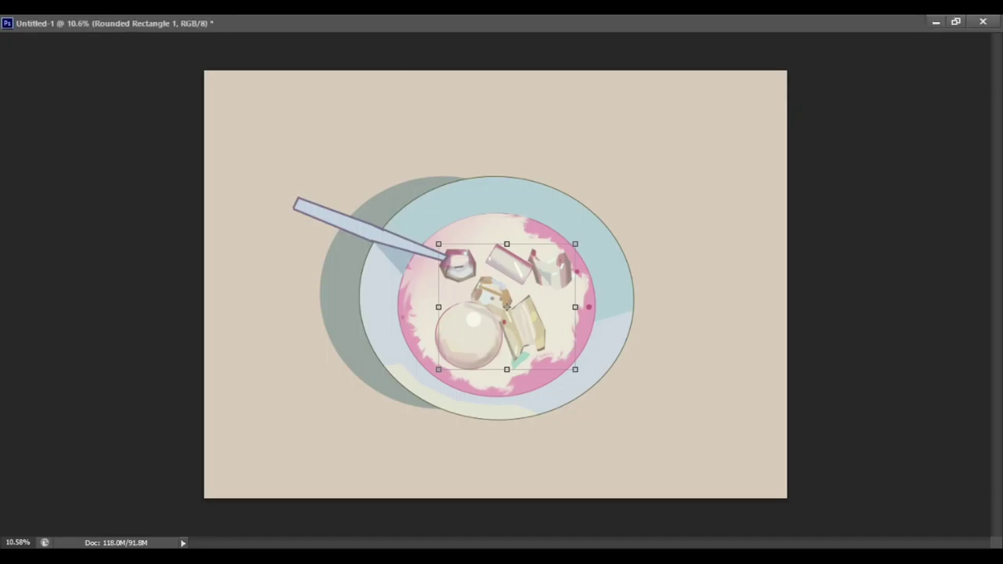
key("Return")
key("alt+Tab")
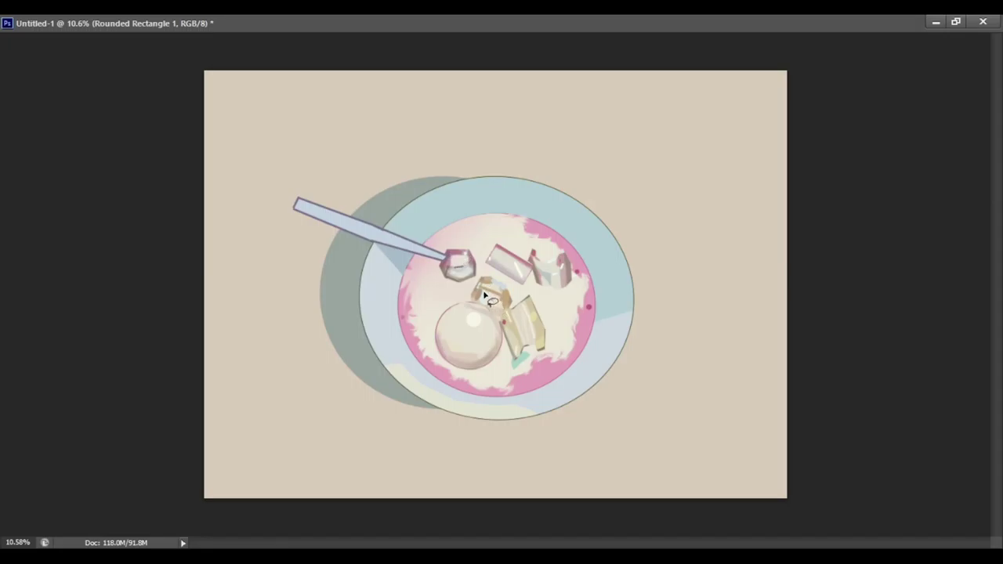
mouse_move(485, 295)
left_mouse_down()
mouse_move(500, 318)
mouse_move(484, 293)
left_mouse_up()
key("alt+Tab")
key("l")
left_click(373, 114)
left_click(206, 52)
Auto-select Layer 2 by clicking the canvas background with the Move tool.
left_click(750, 249)
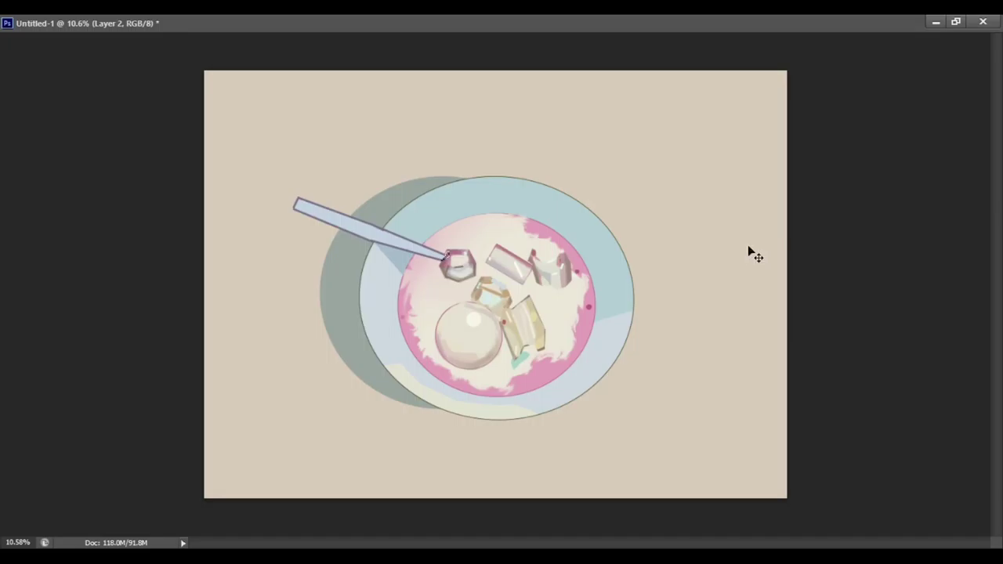
left_click(266, 17)
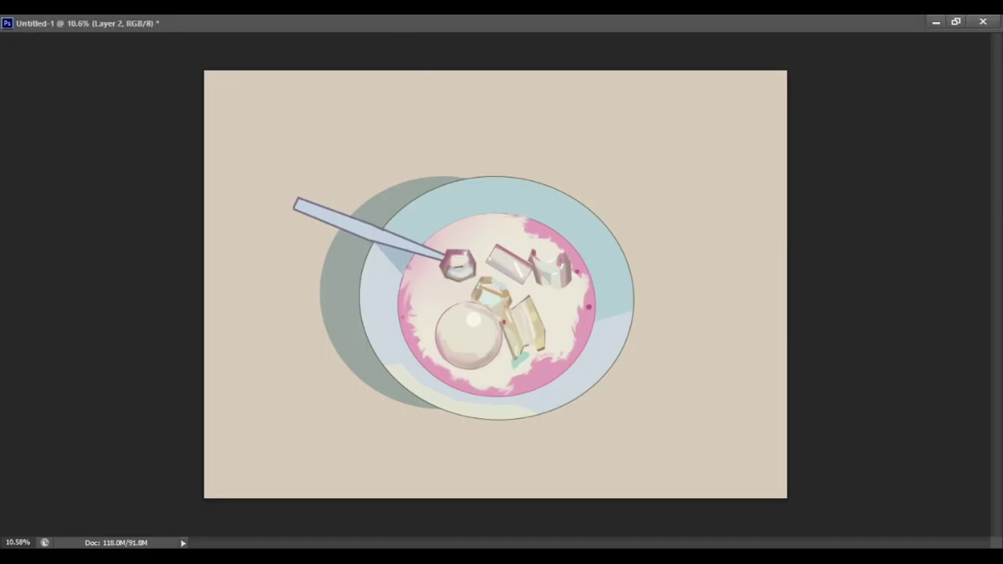